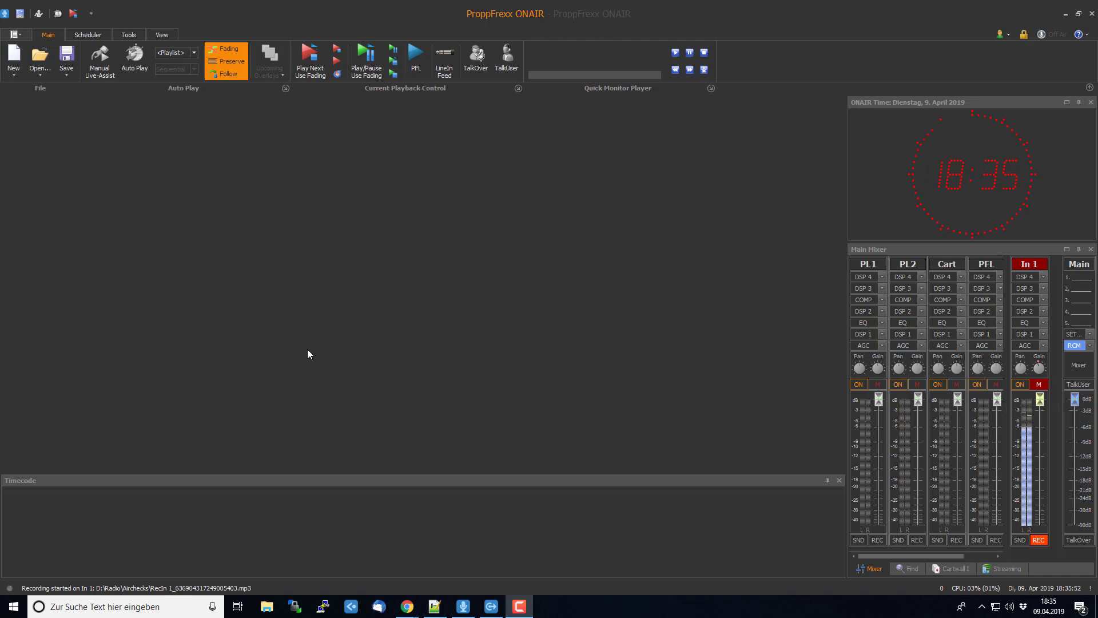
Step: Open the Settings dialog at the Scripts/Scheduler category
click(21, 13)
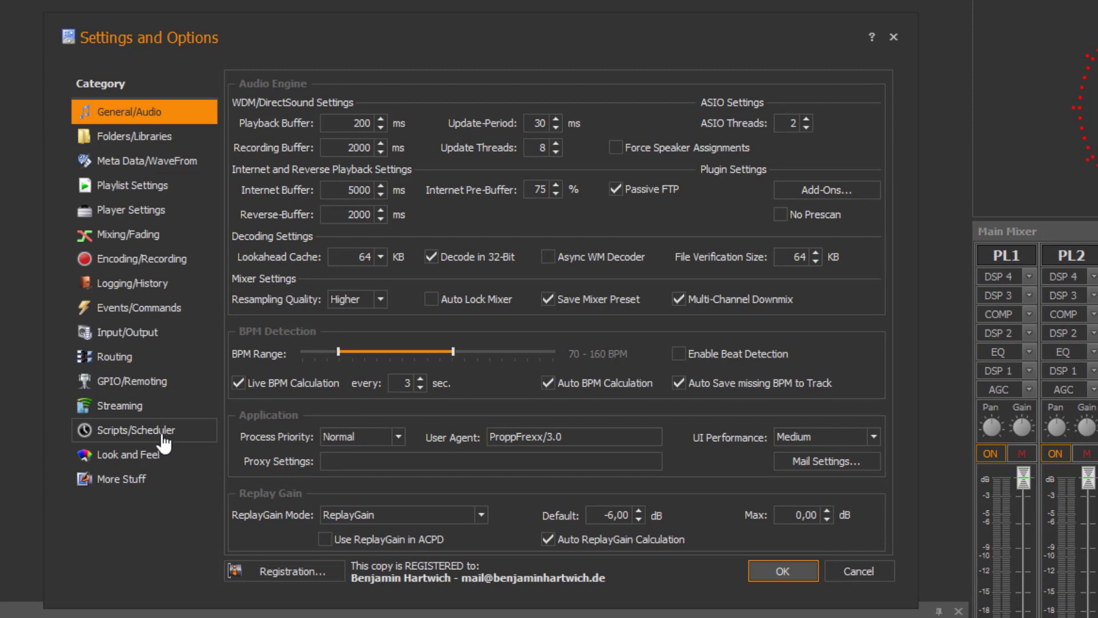
click(164, 438)
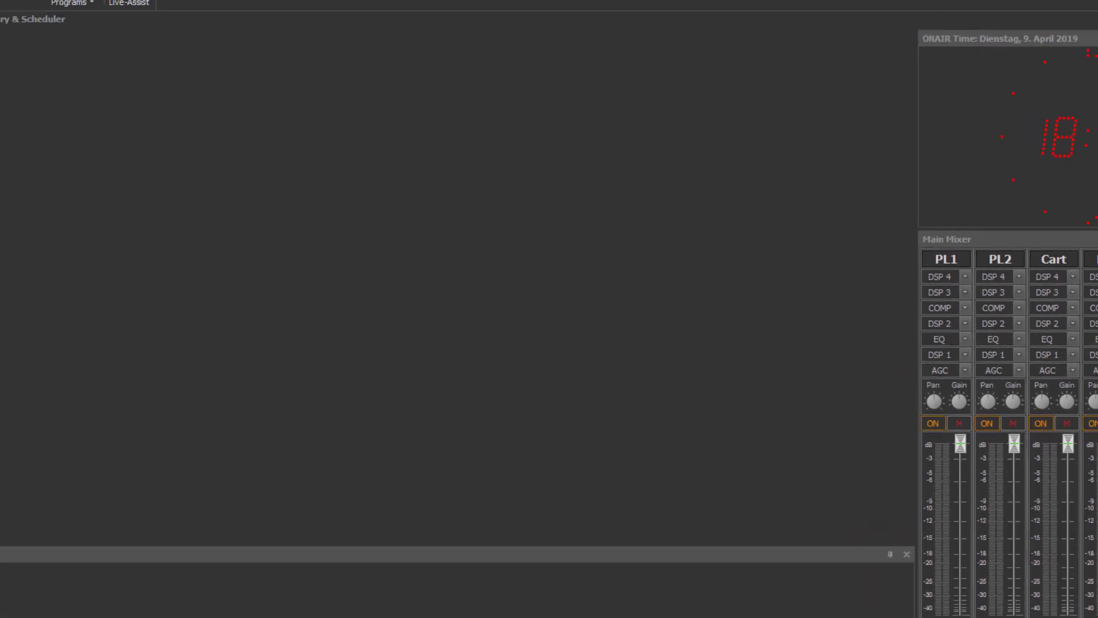
Step: Choose Script Libraries from the Scheduler tab's Libraries dropdown to list the existing scripts
click(106, 57)
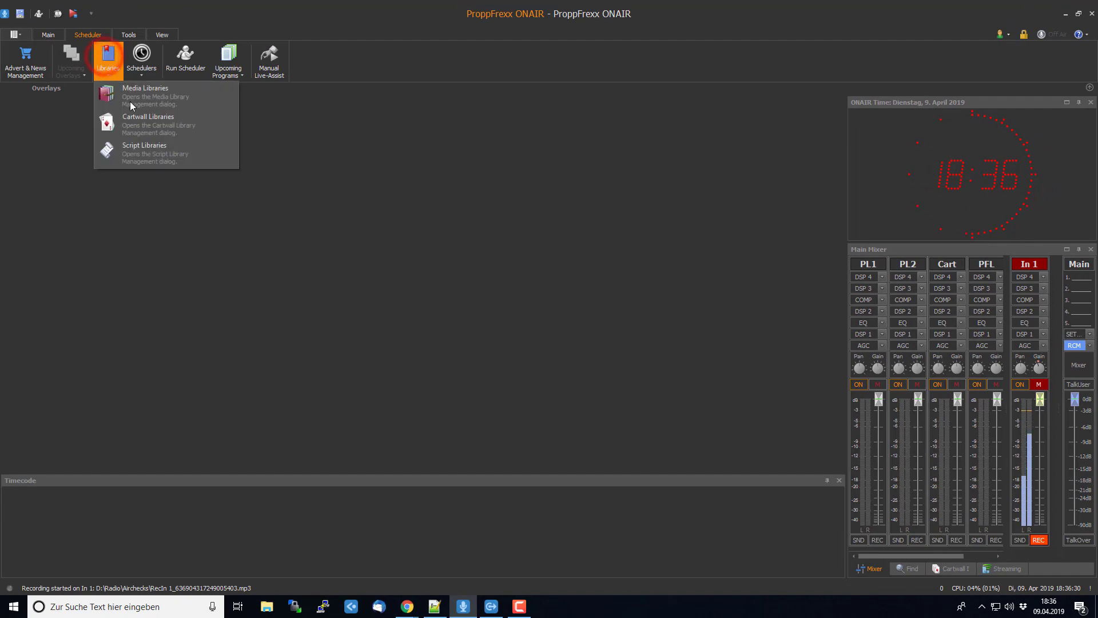
click(162, 156)
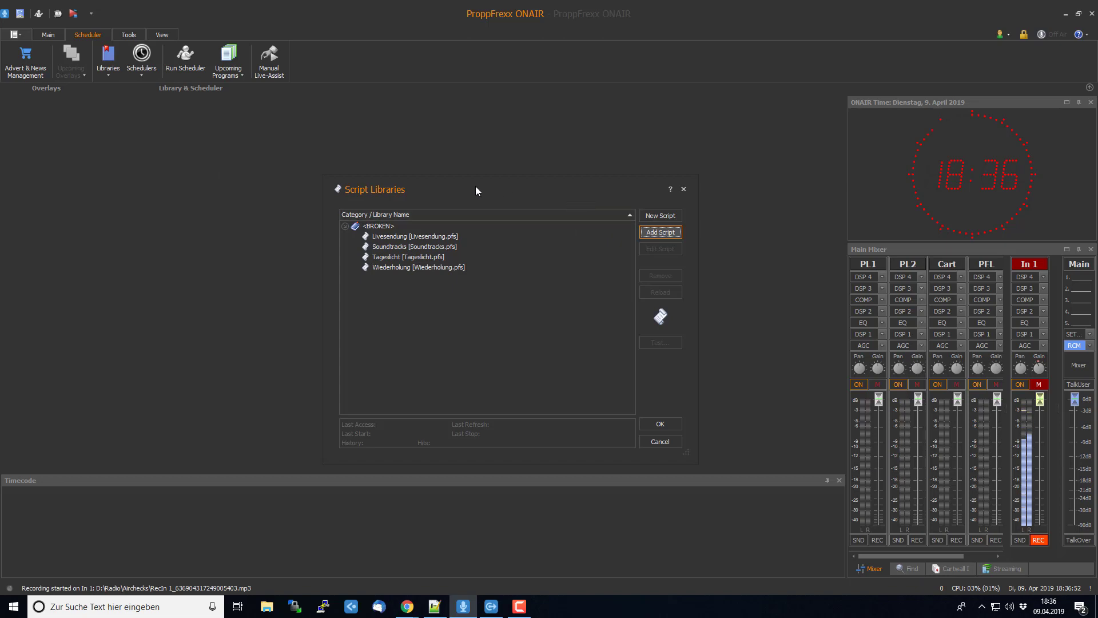
Step: Start a new script named 'Test Scheduling' in category Testing, leaving Base Script empty
click(648, 217)
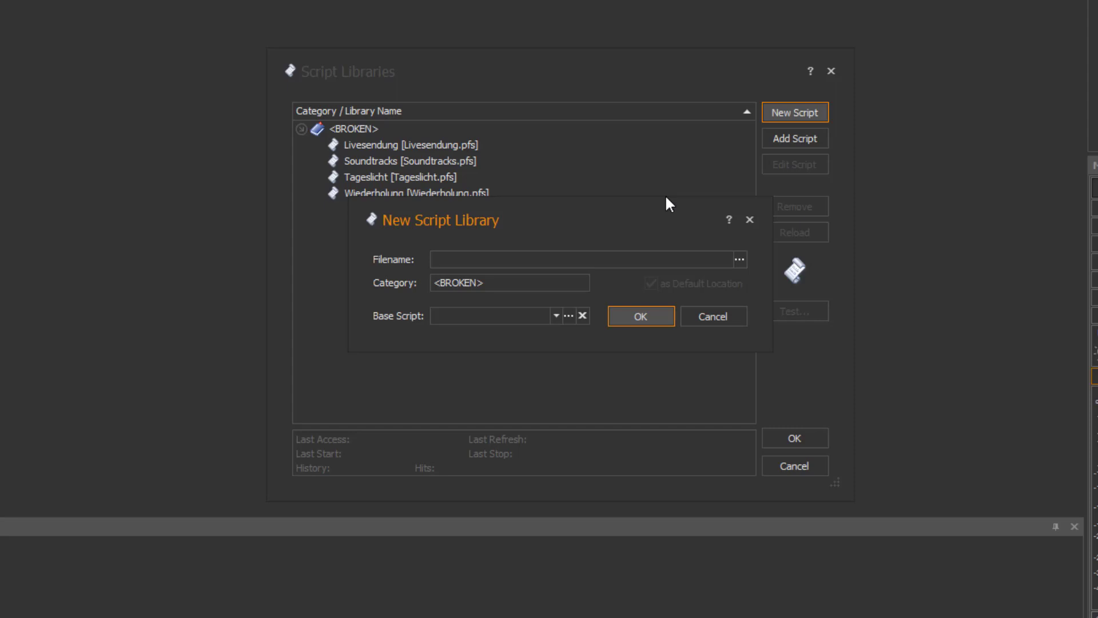
text(Test Scheduling)
click(526, 286)
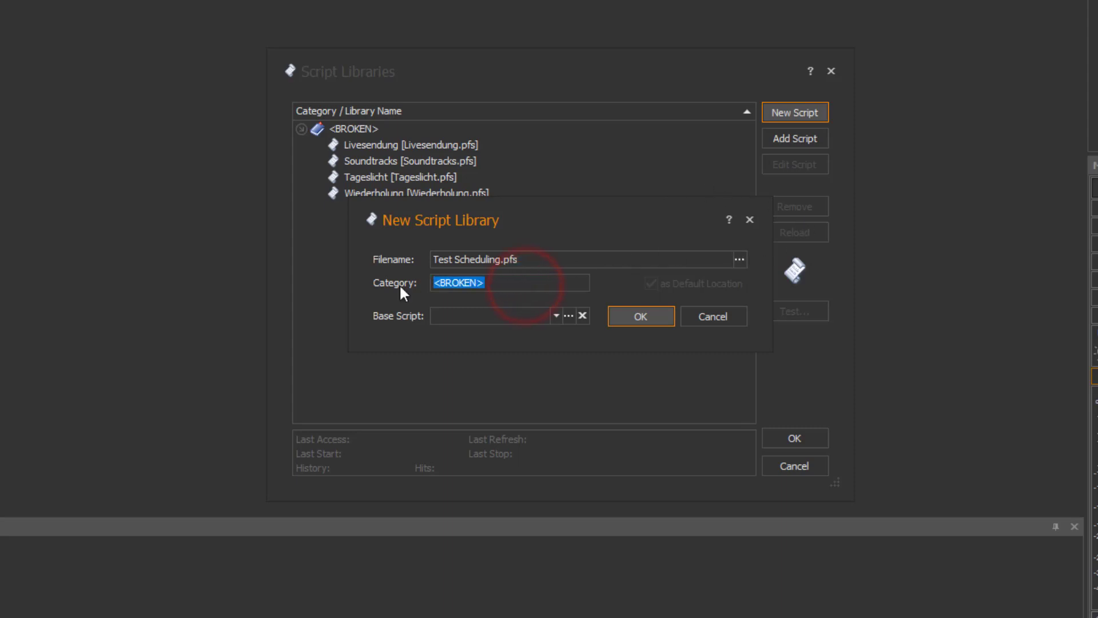
text(Testing)
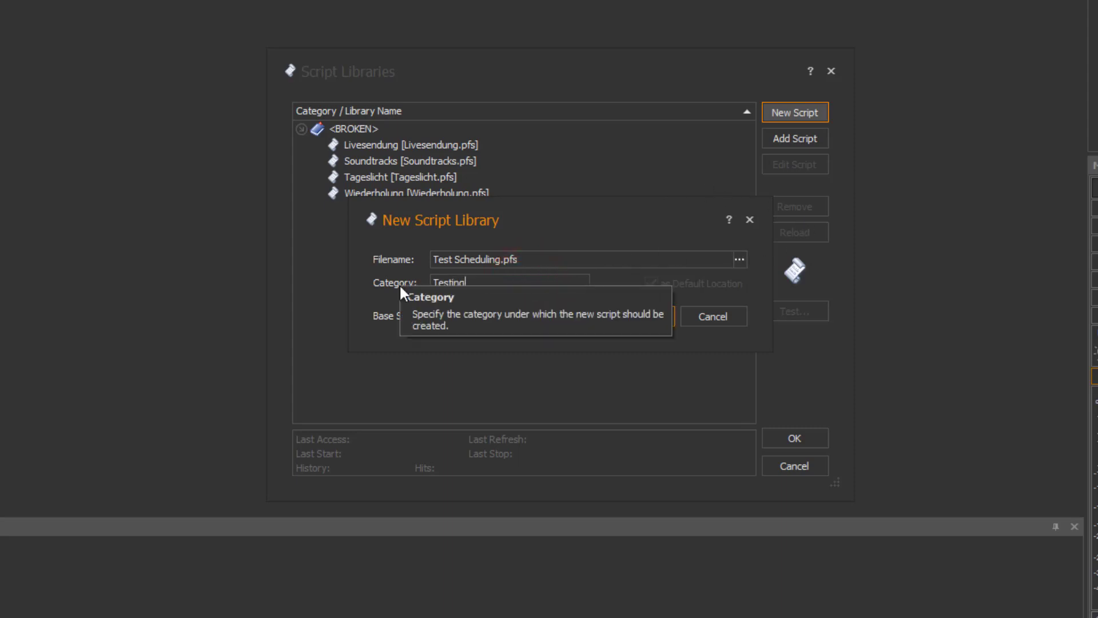
click(388, 323)
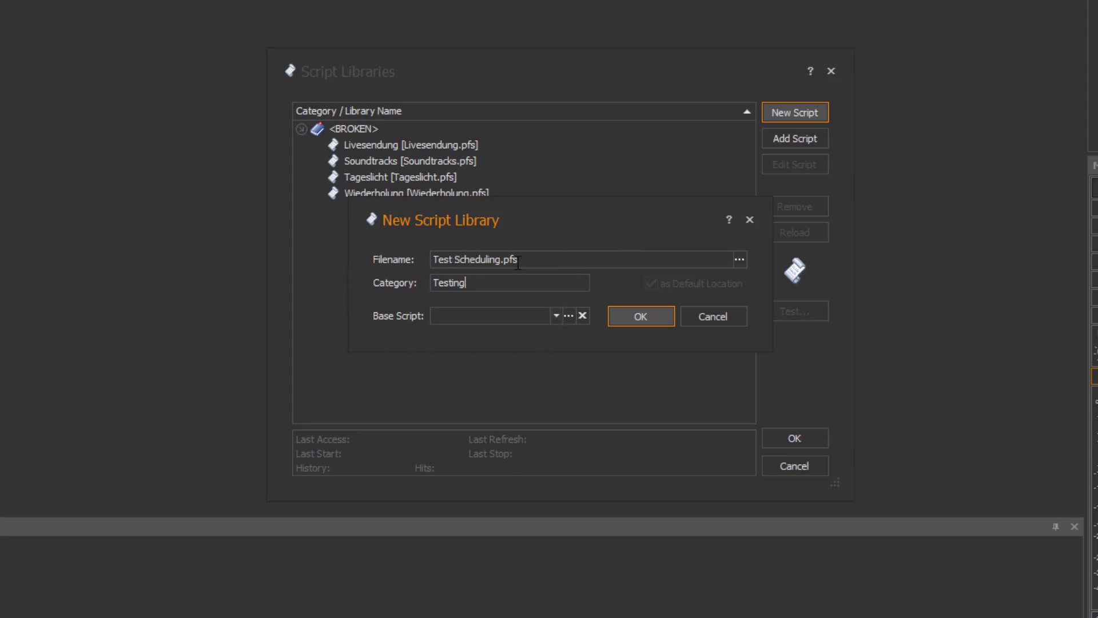
click(557, 316)
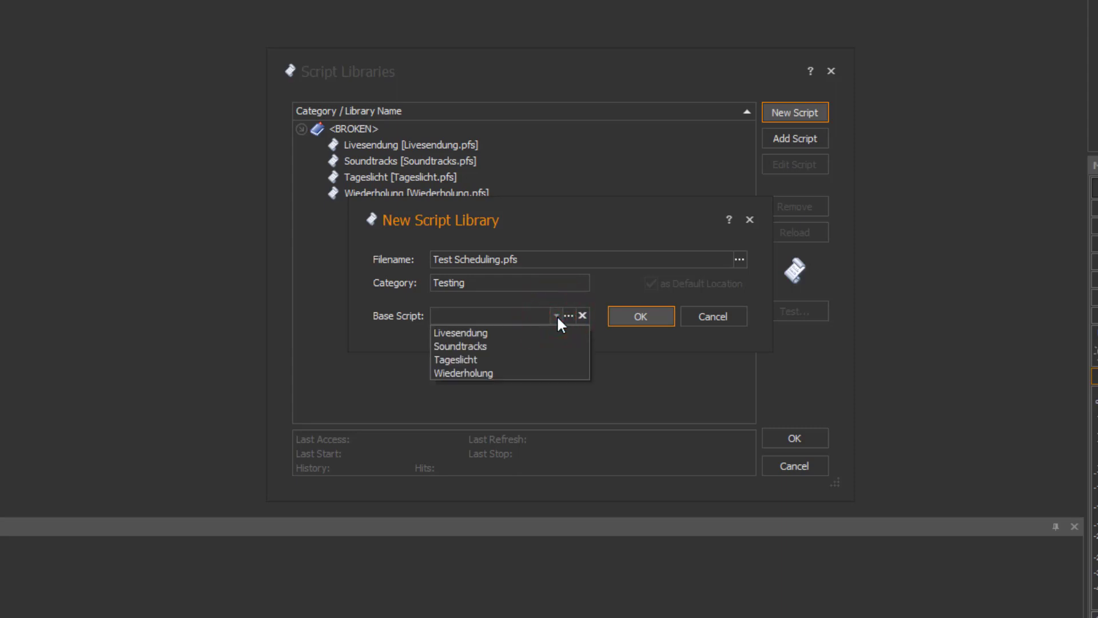
click(557, 315)
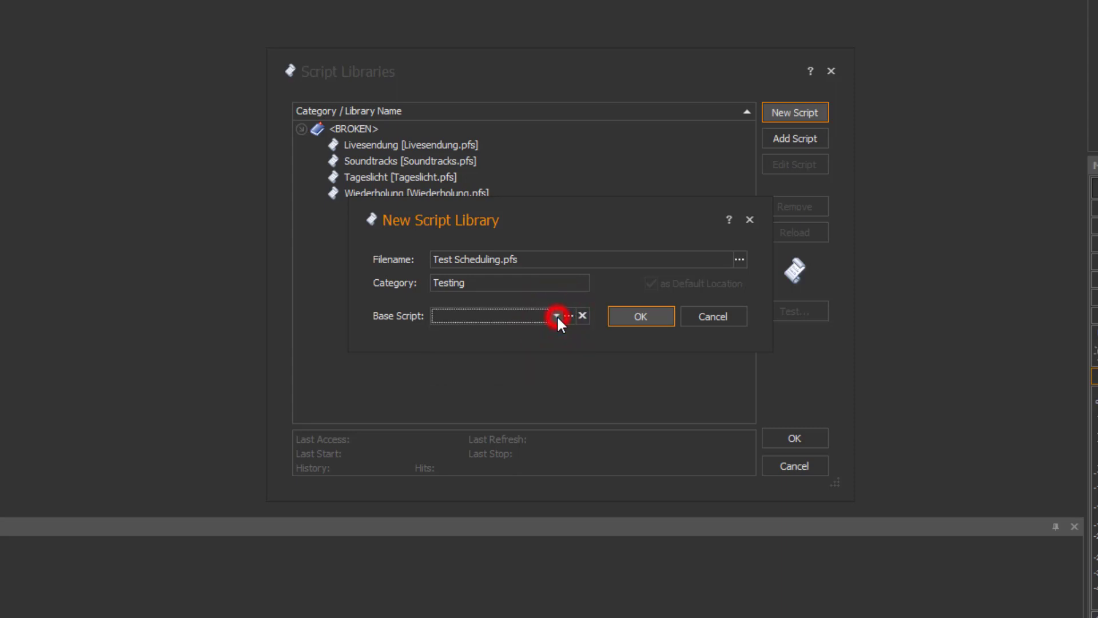
Step: Create the Test Scheduling script and enter 200 as its Max. History
click(635, 315)
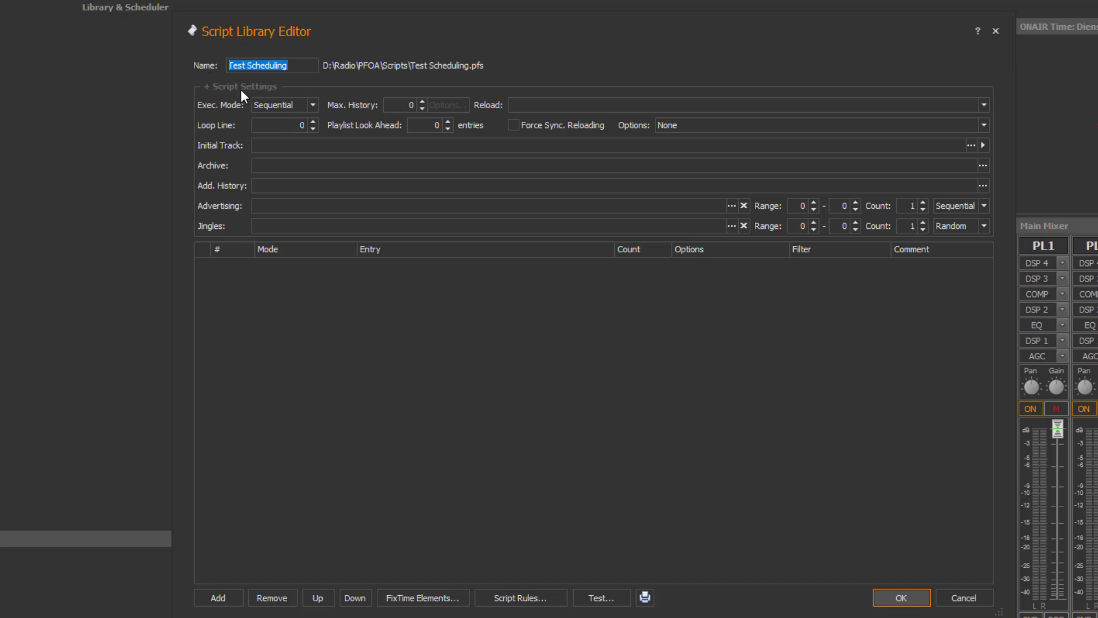
click(404, 105)
text(200)
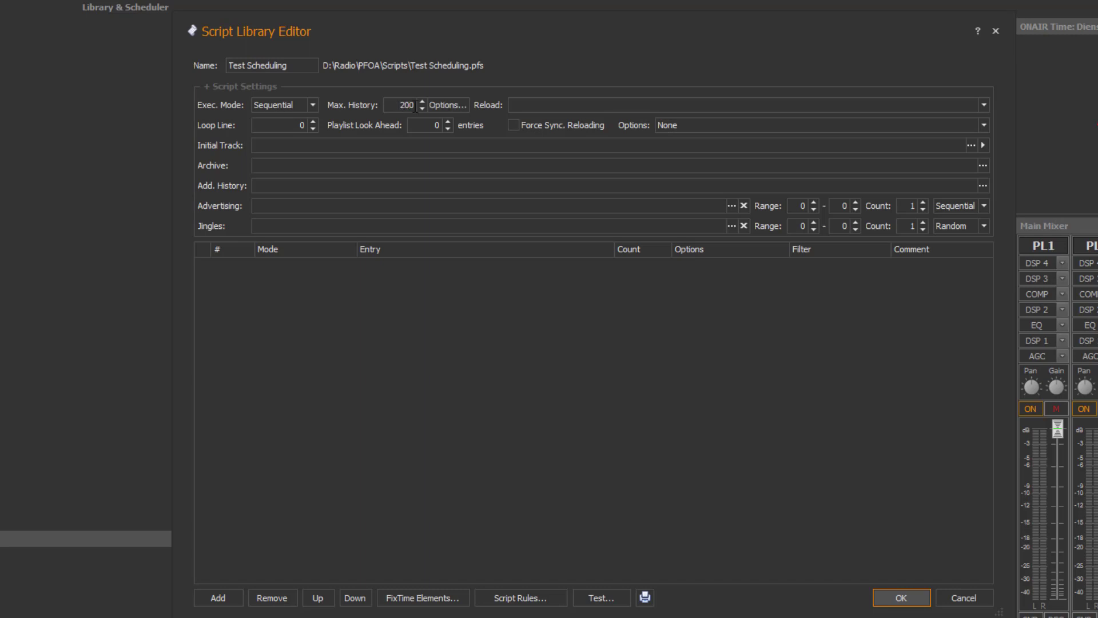
Step: In the history check options, set the Artists limit to 180 and Title to 190
click(449, 106)
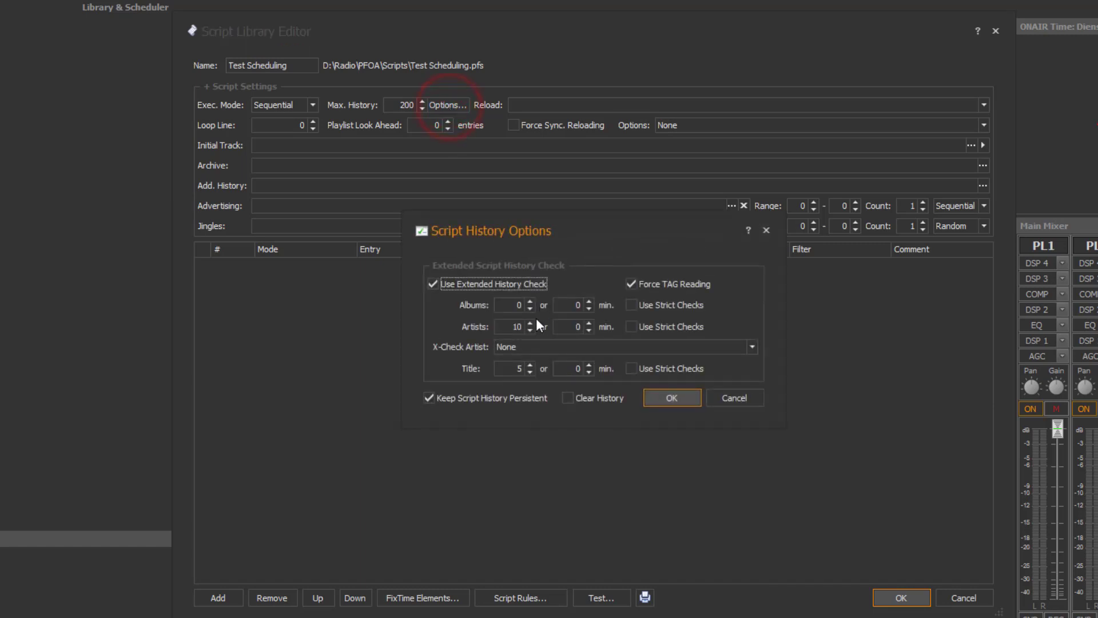
double_click(514, 326)
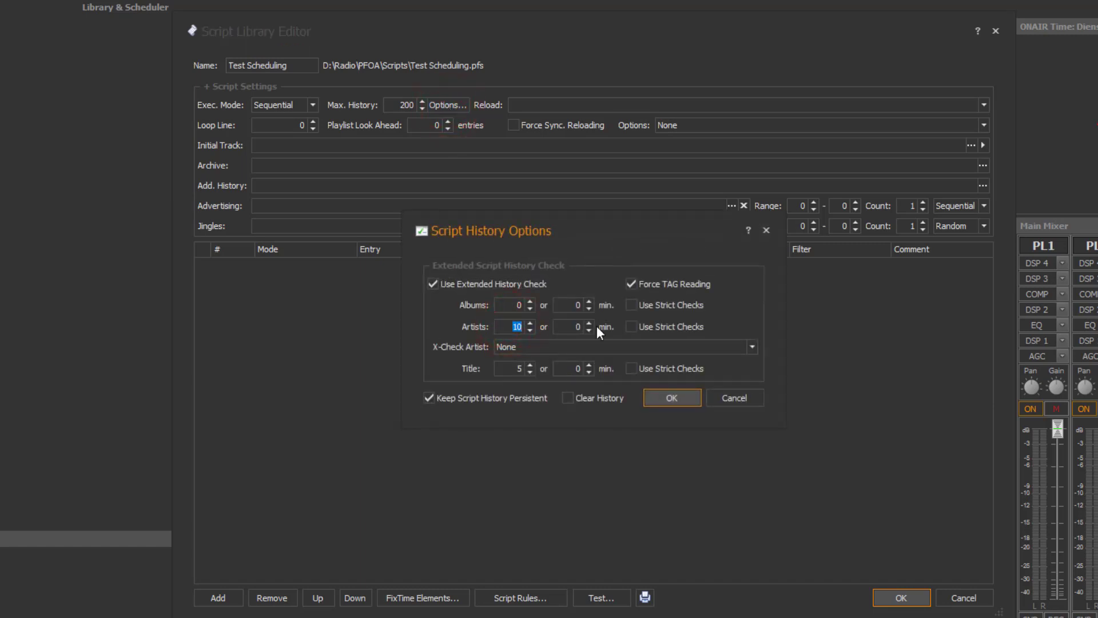
text(180)
double_click(513, 370)
text(190)
Step: Confirm the history options and tick A, BASE, C and Hard as reload libraries
click(657, 397)
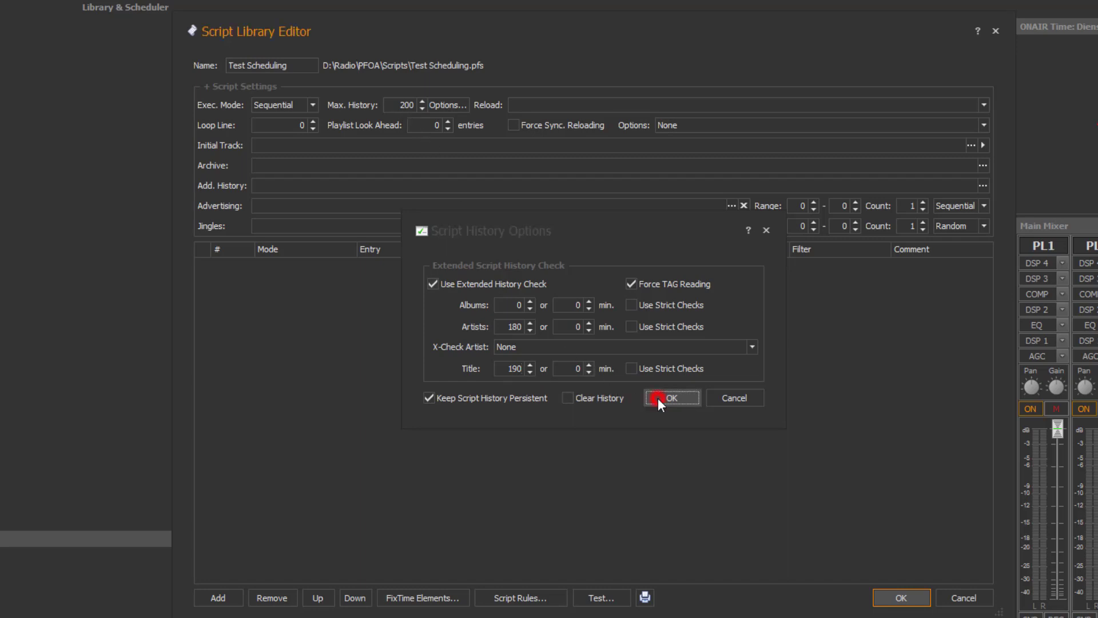
click(983, 107)
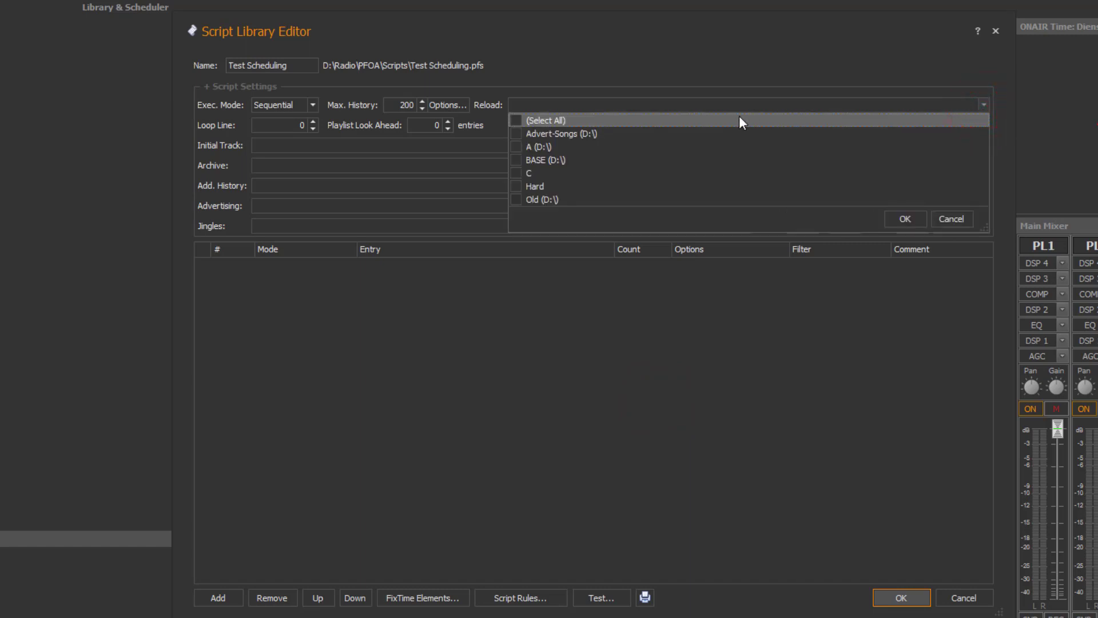
click(516, 147)
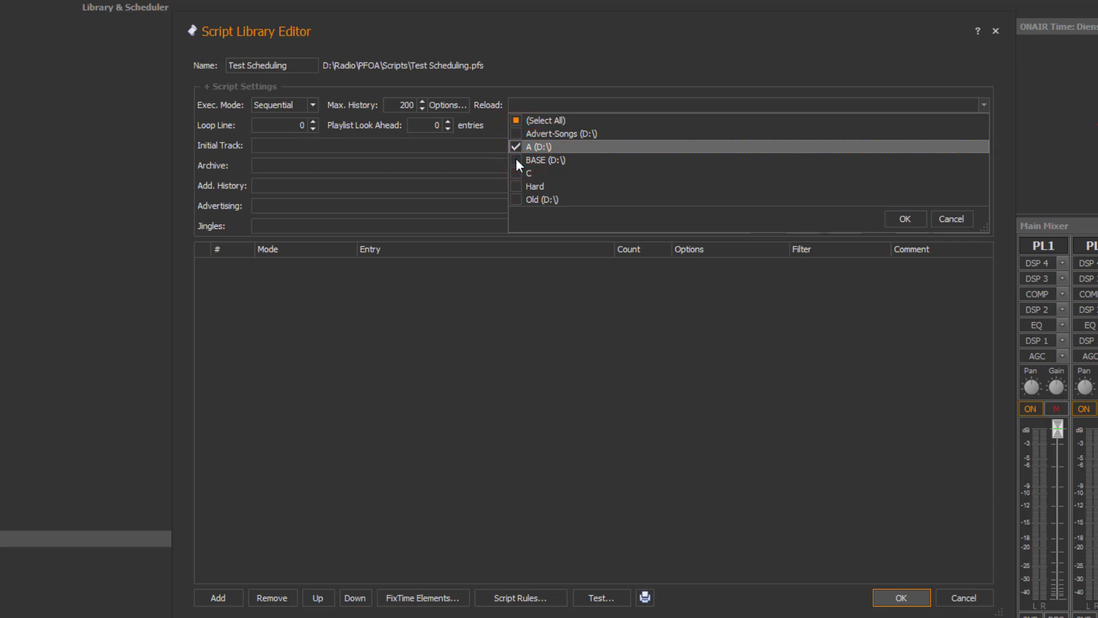
click(515, 160)
click(517, 173)
click(518, 184)
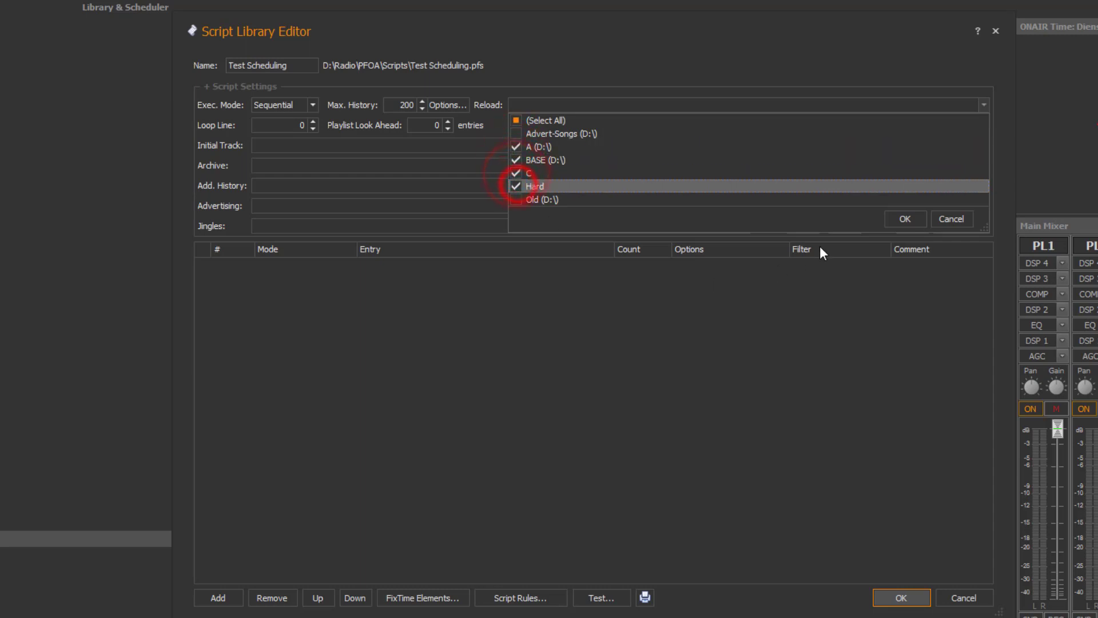
click(909, 219)
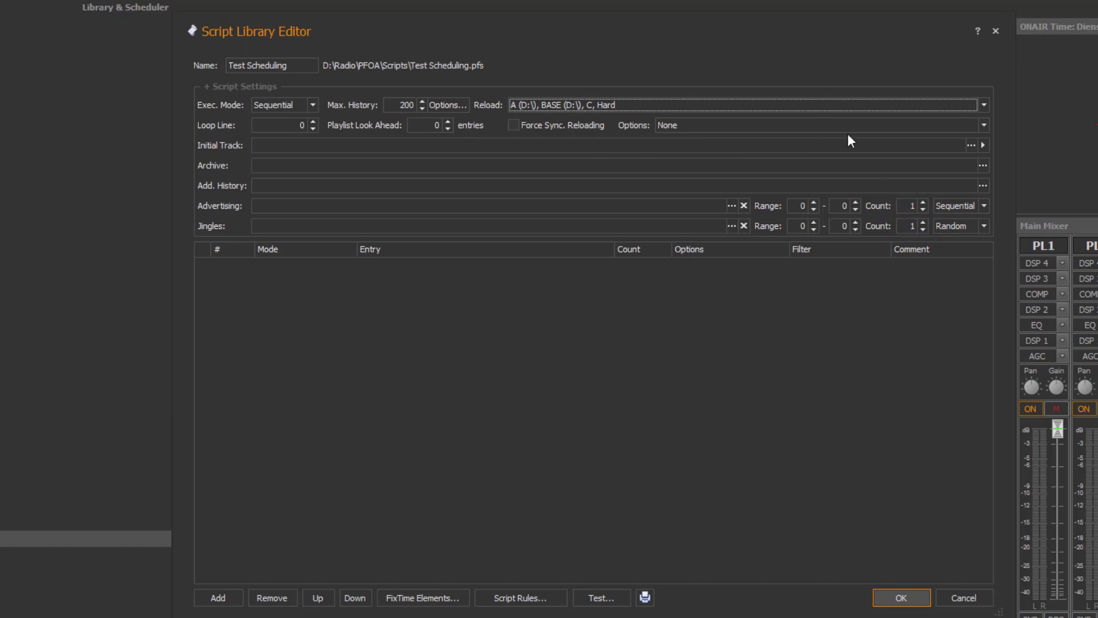
Step: Tick UseLastTrackOnFinalFail in the script's Options list and confirm
click(982, 125)
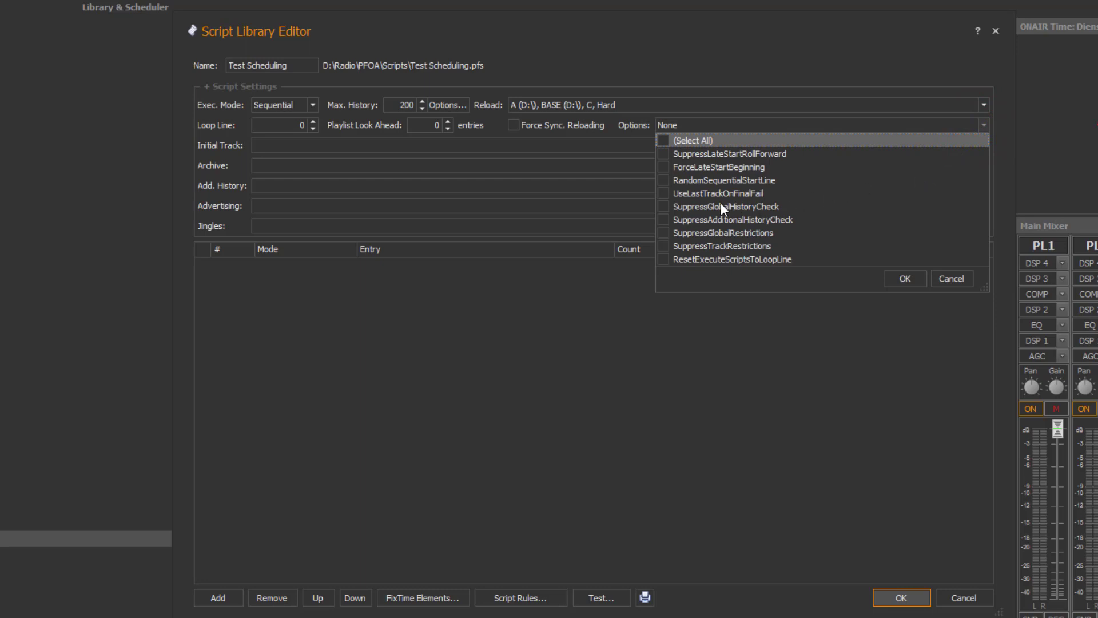
click(699, 194)
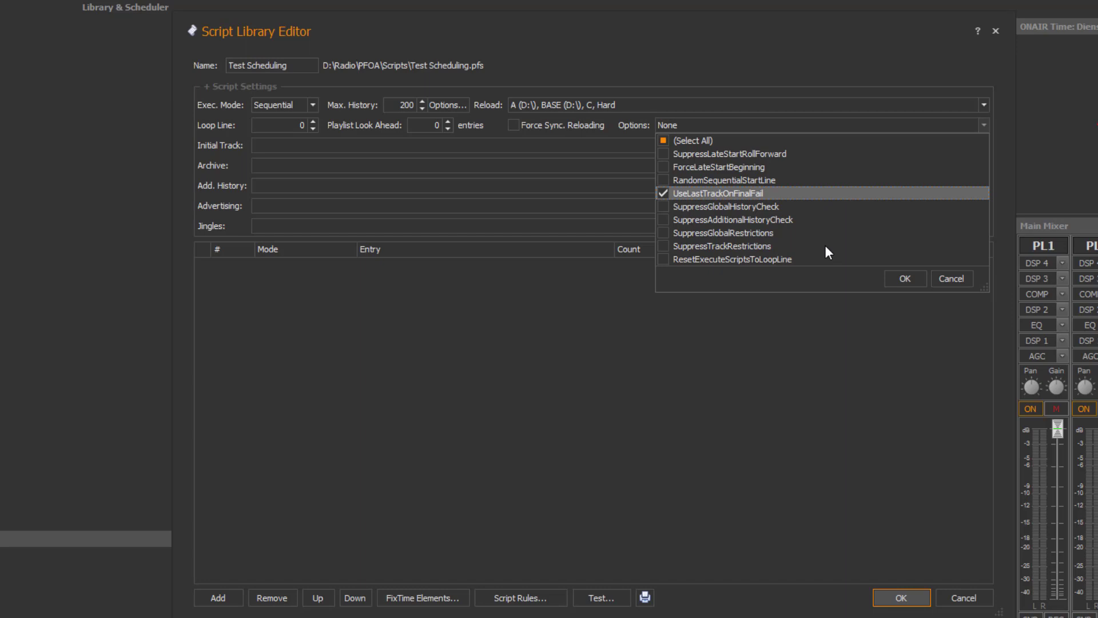
click(806, 324)
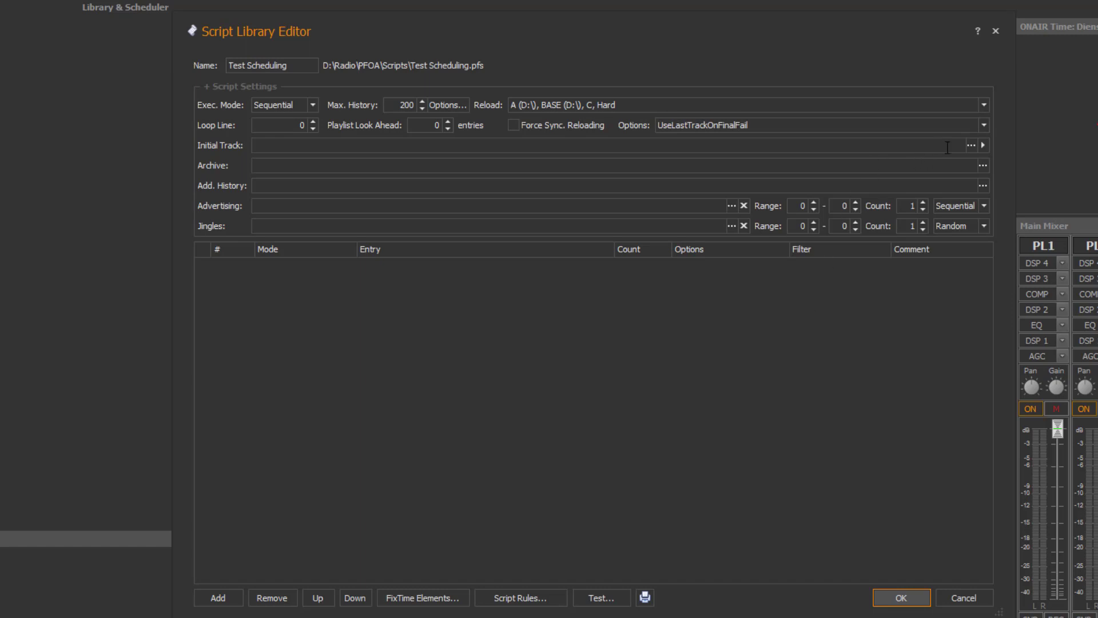
click(983, 129)
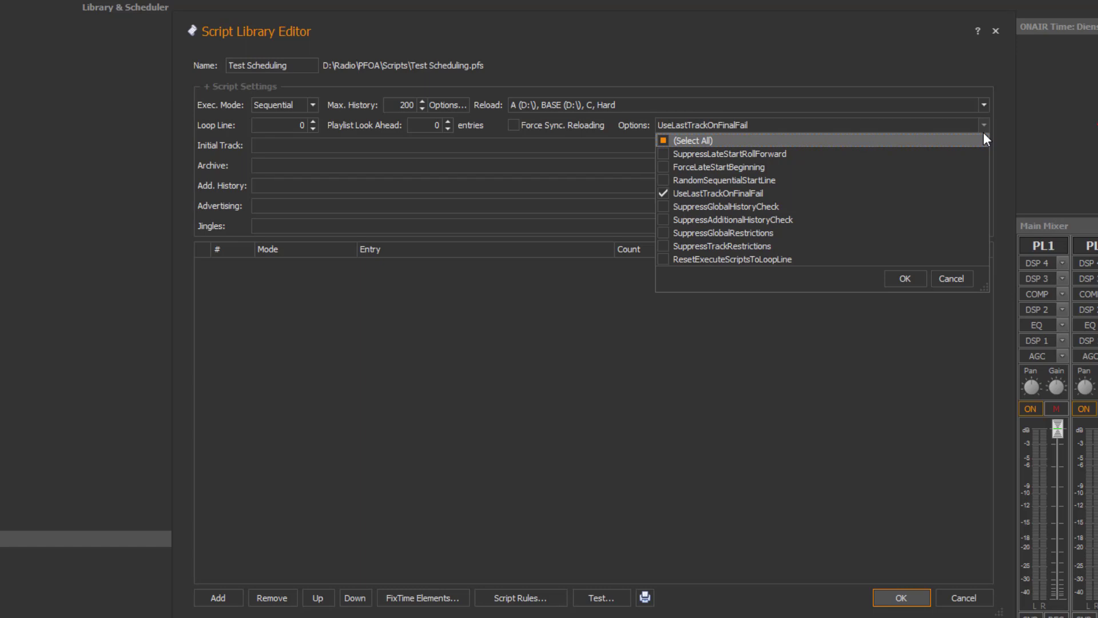
click(984, 132)
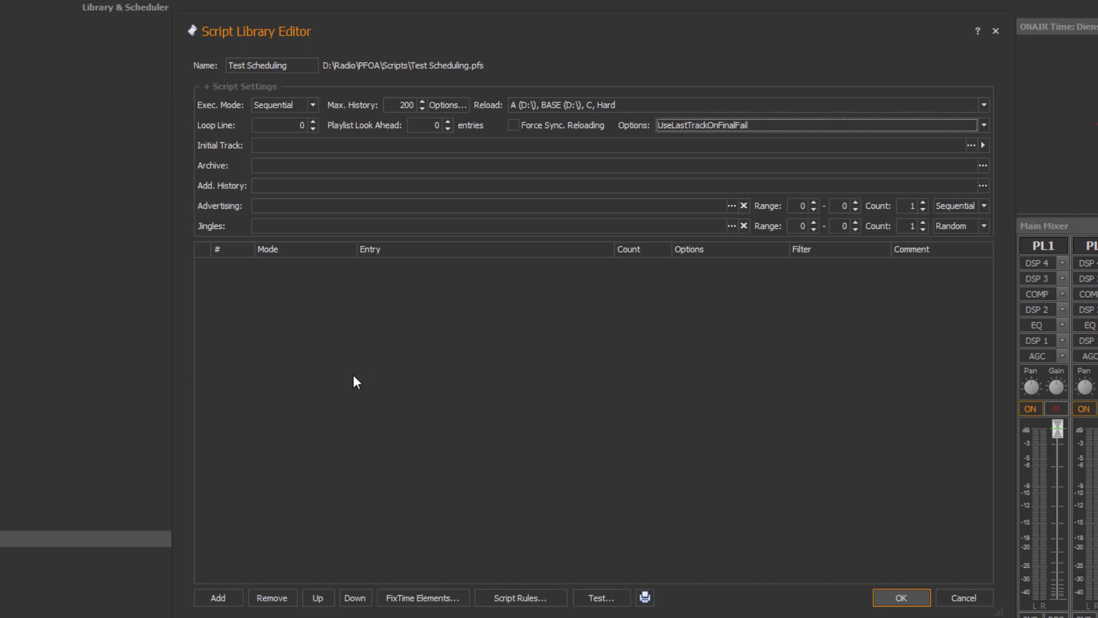
Step: Add a first script line and set it to load a single track
click(217, 598)
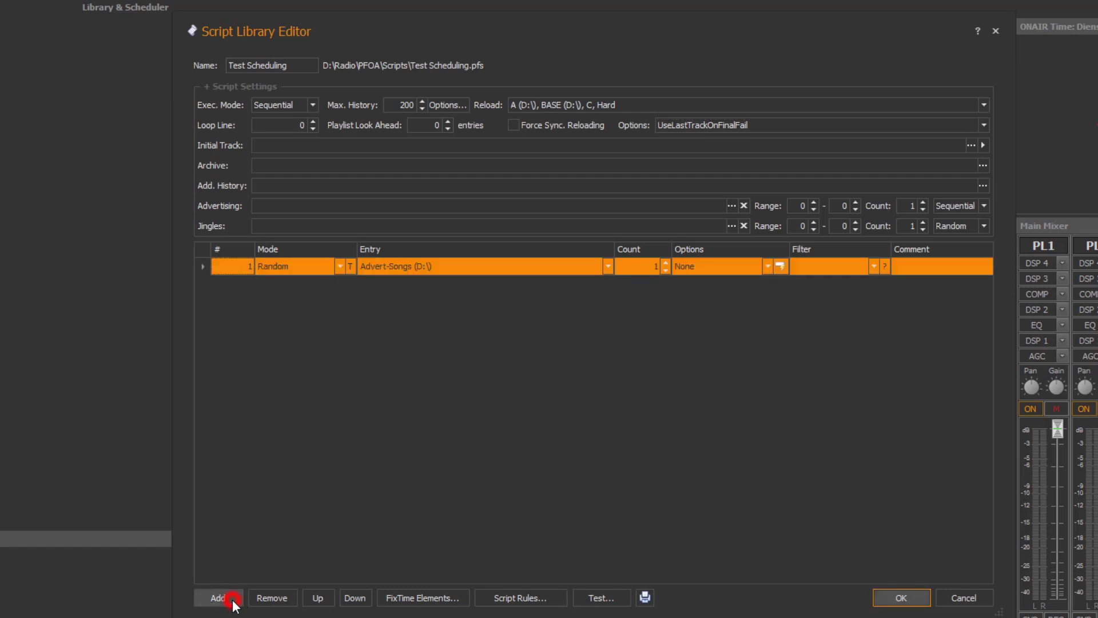
click(337, 269)
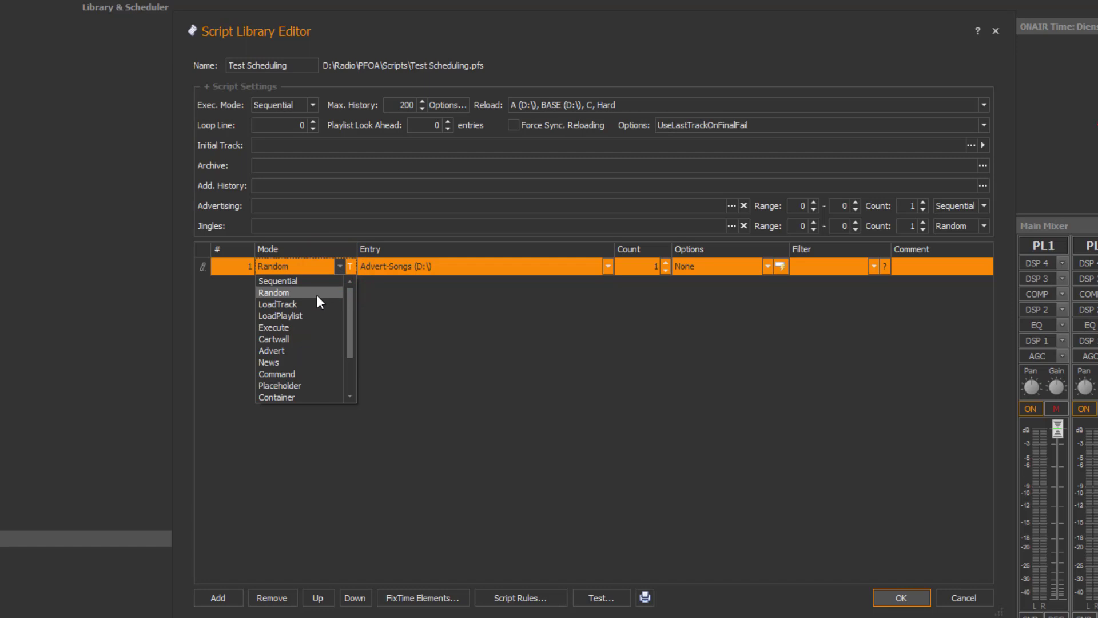
click(458, 265)
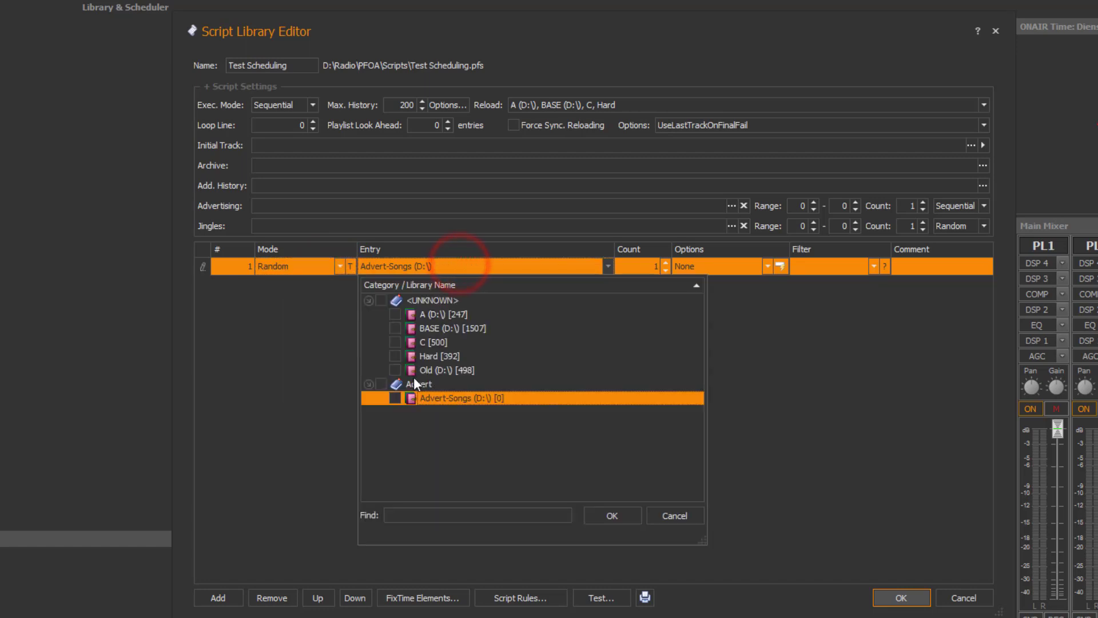
click(310, 273)
click(310, 263)
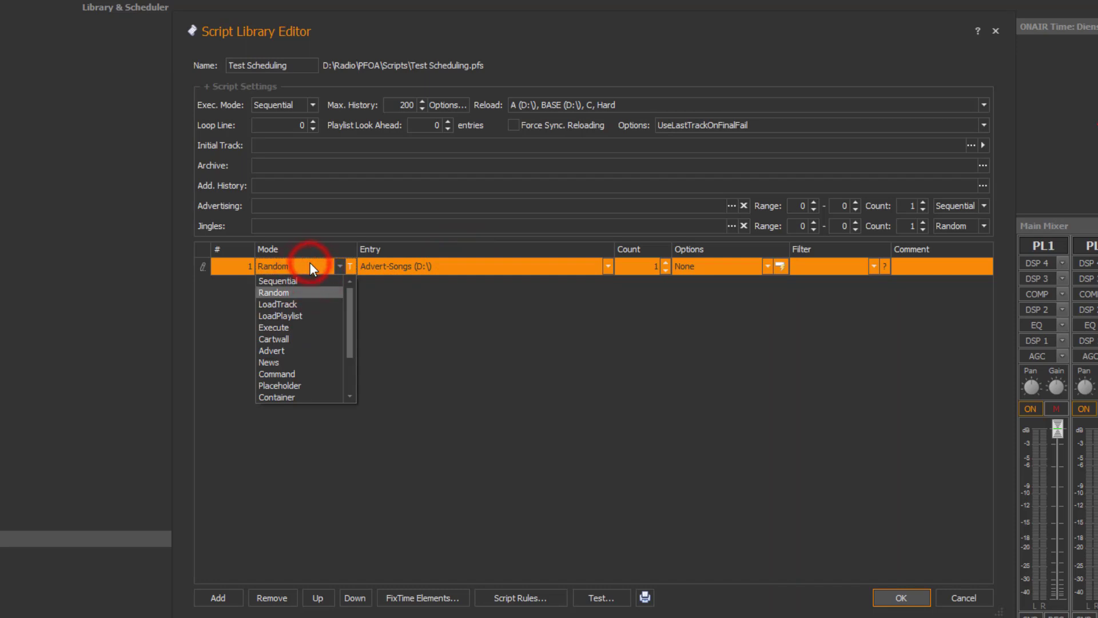
click(302, 303)
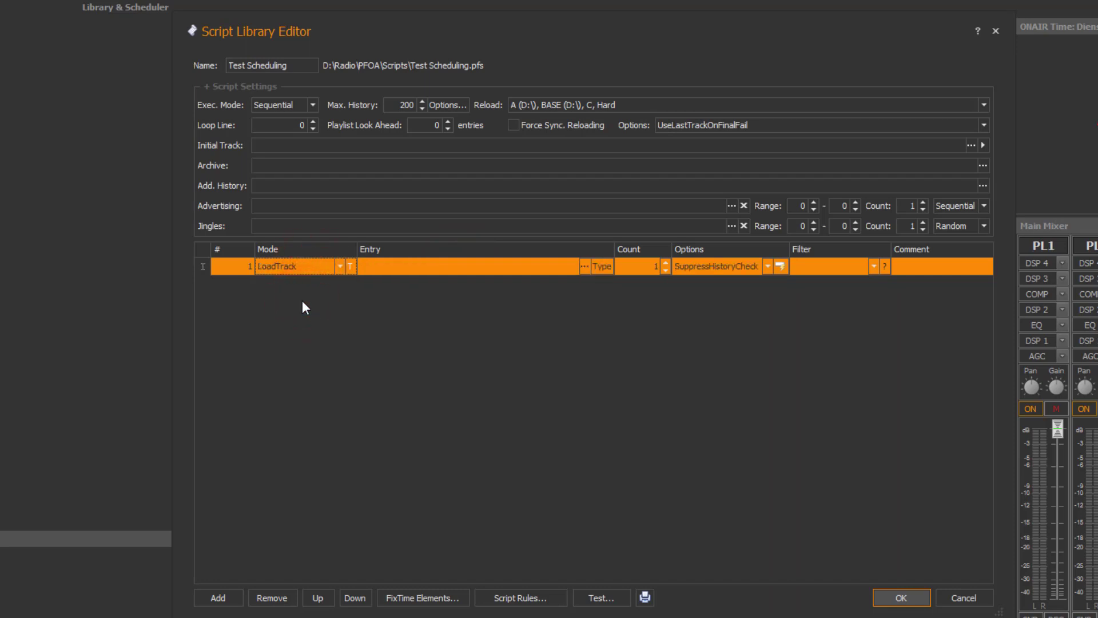
Step: Switch line 1 through the Execute, Cartwall and Advert types in turn
click(292, 264)
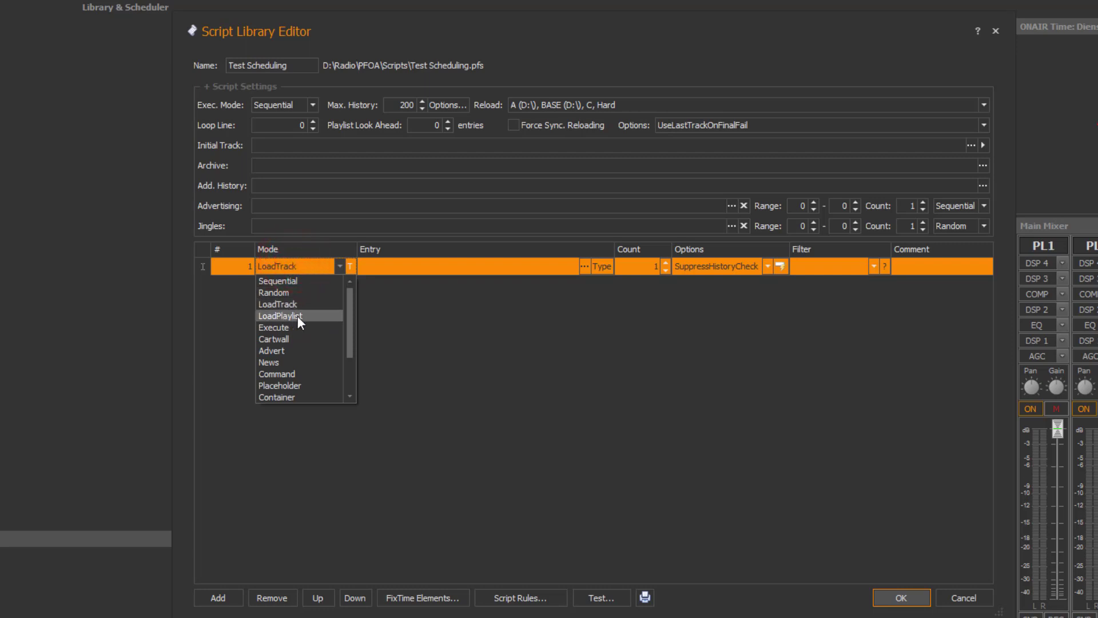
click(306, 327)
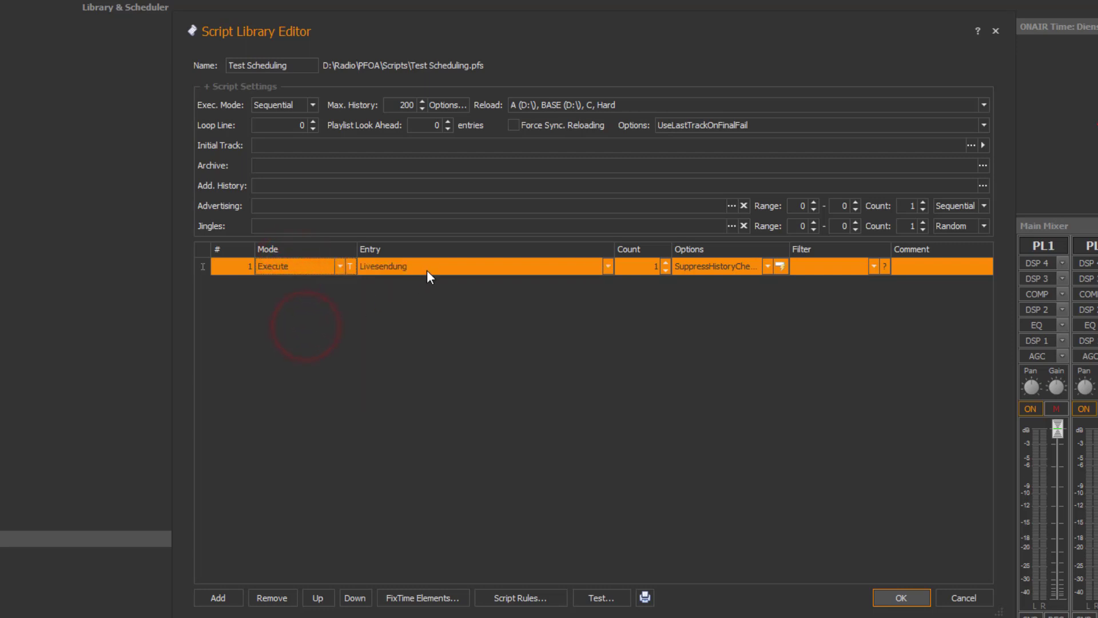
click(319, 266)
click(324, 339)
click(328, 266)
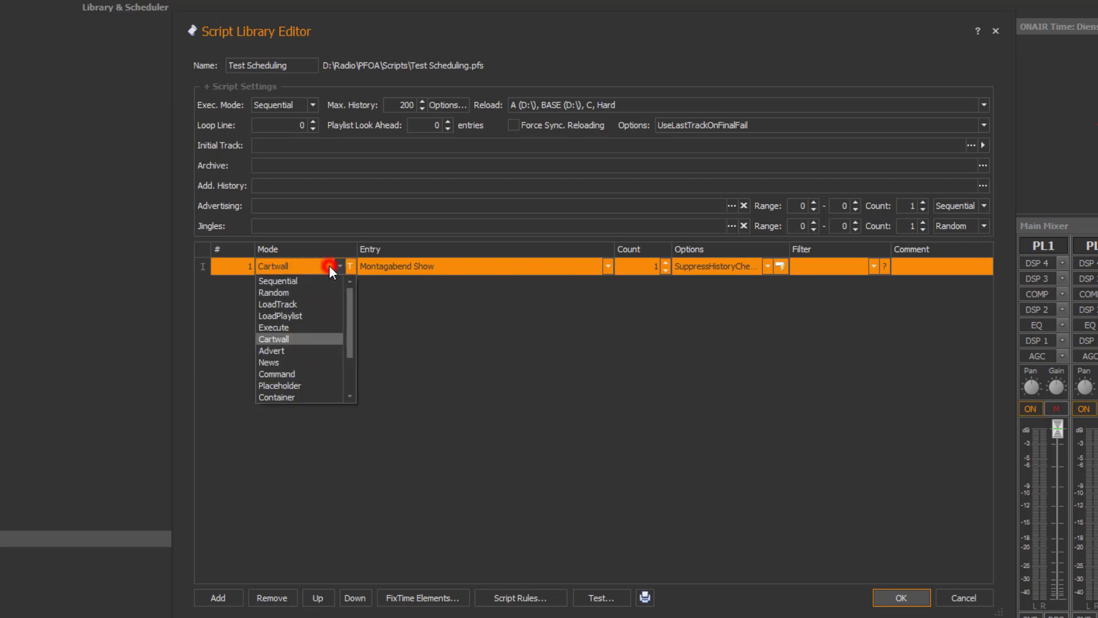
click(303, 349)
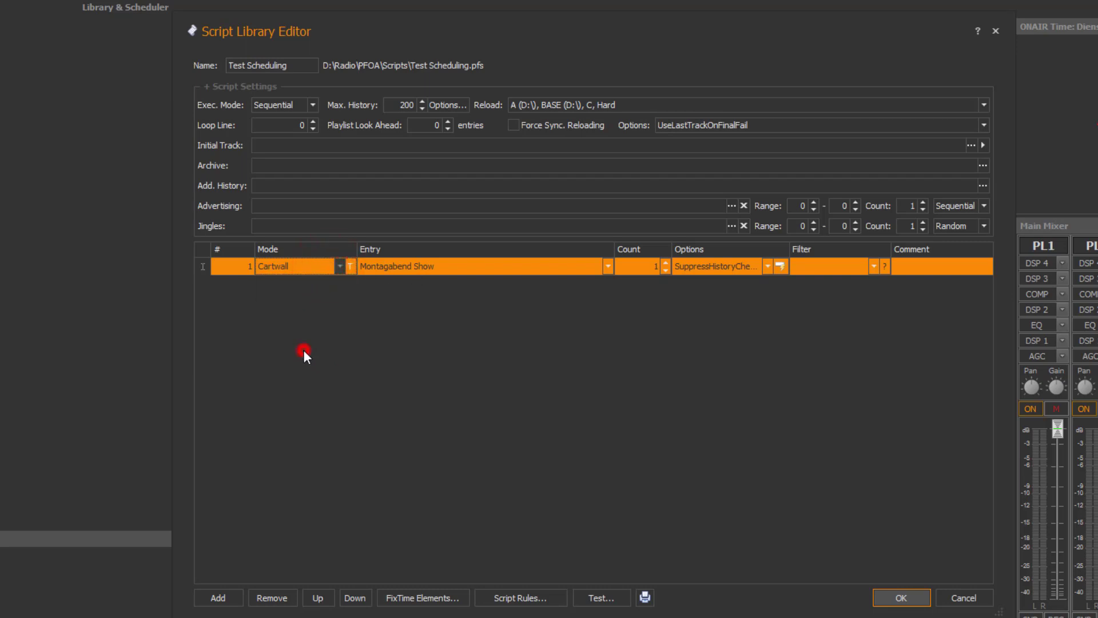
Step: Make line 1 a Command line, inspect the control command builder's actions, then cancel
click(304, 265)
scroll(299, 362, down, 1)
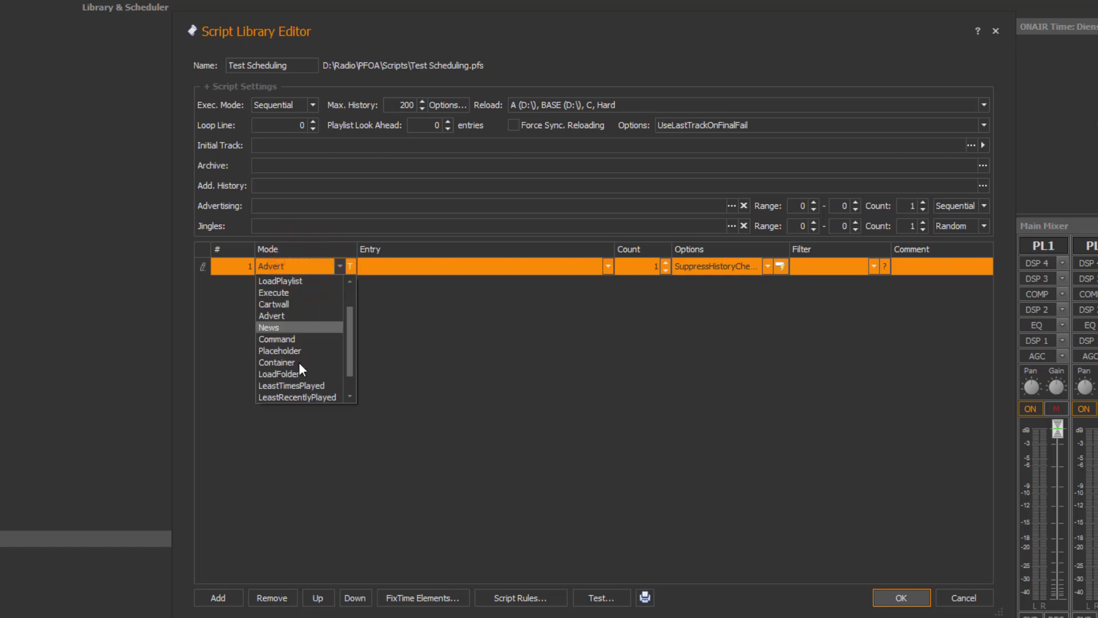
click(296, 340)
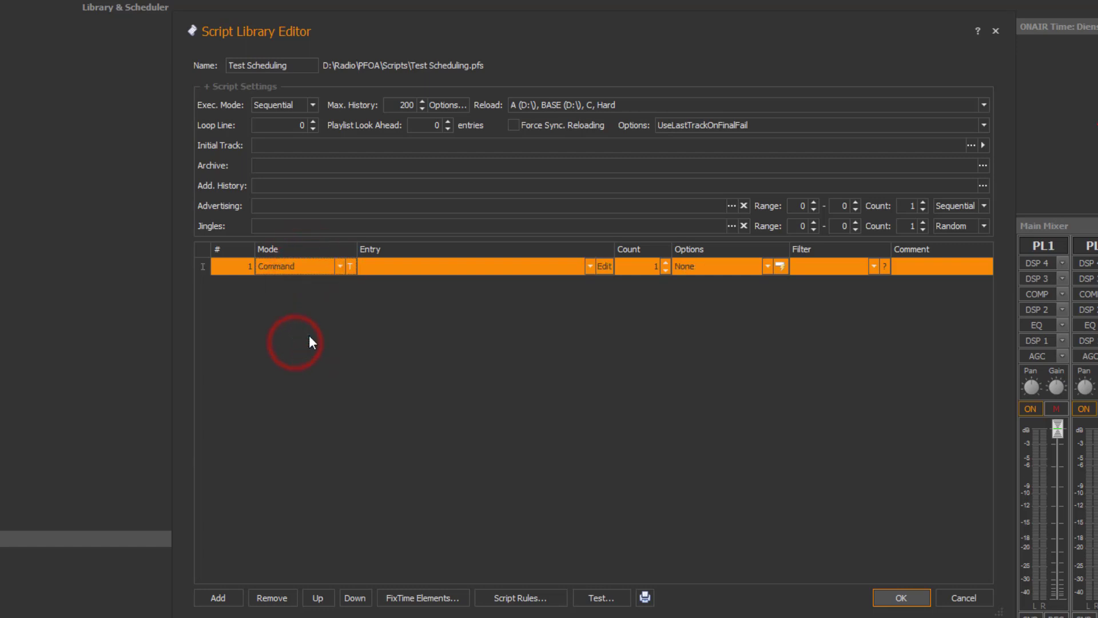
click(605, 266)
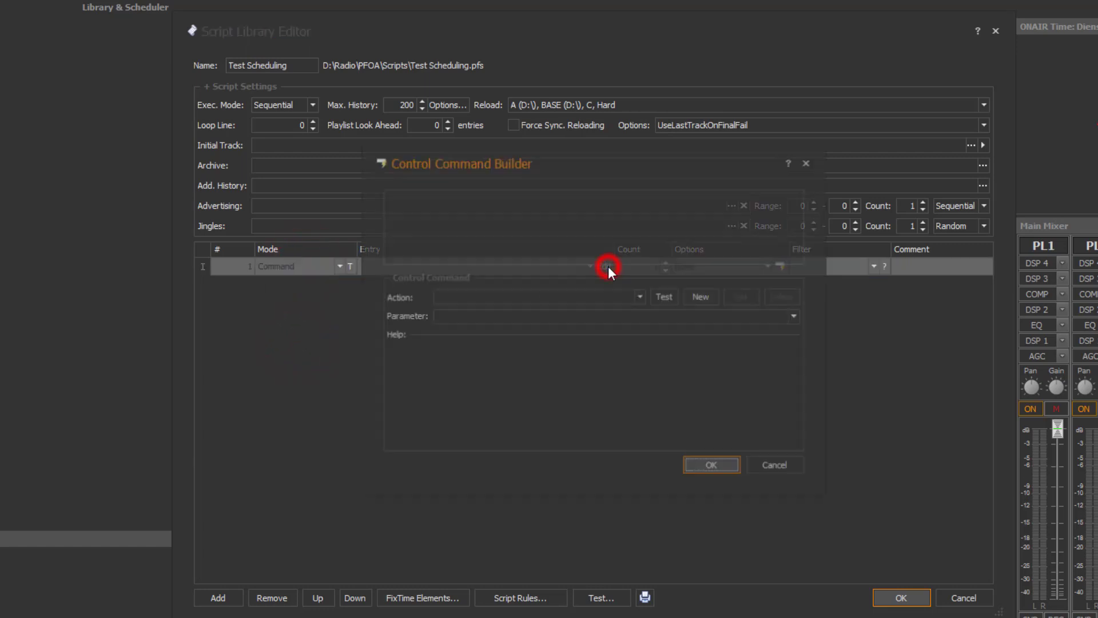
click(641, 296)
click(641, 296)
click(777, 467)
Step: Switch line 1 to an 'Adv' Advertising Placeholder with a set duration and confirm it
click(339, 266)
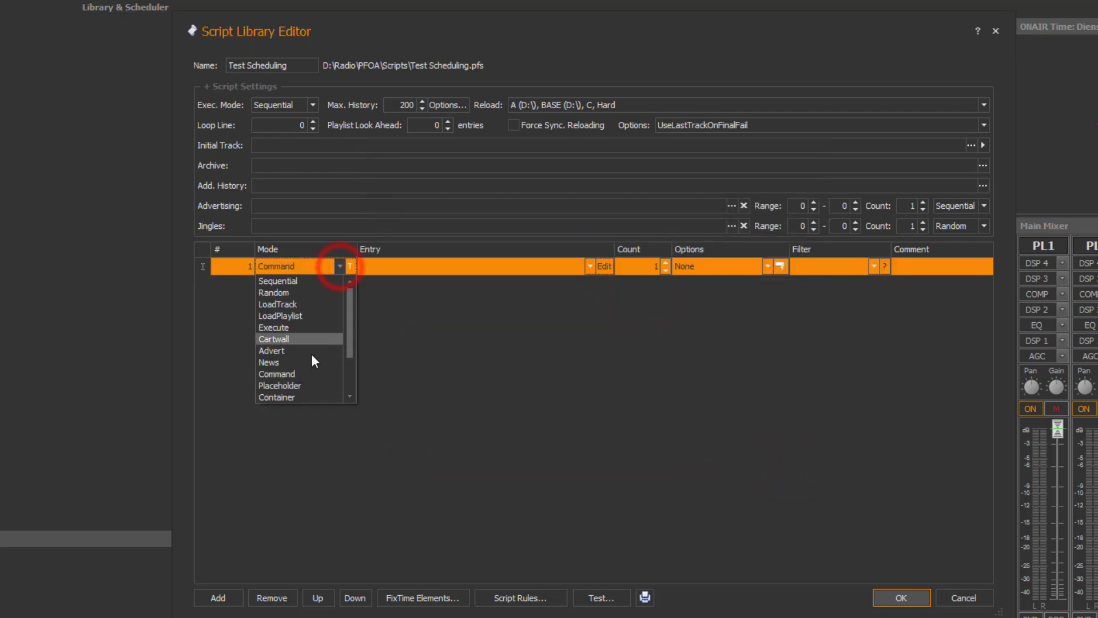
scroll(311, 366, down, 1)
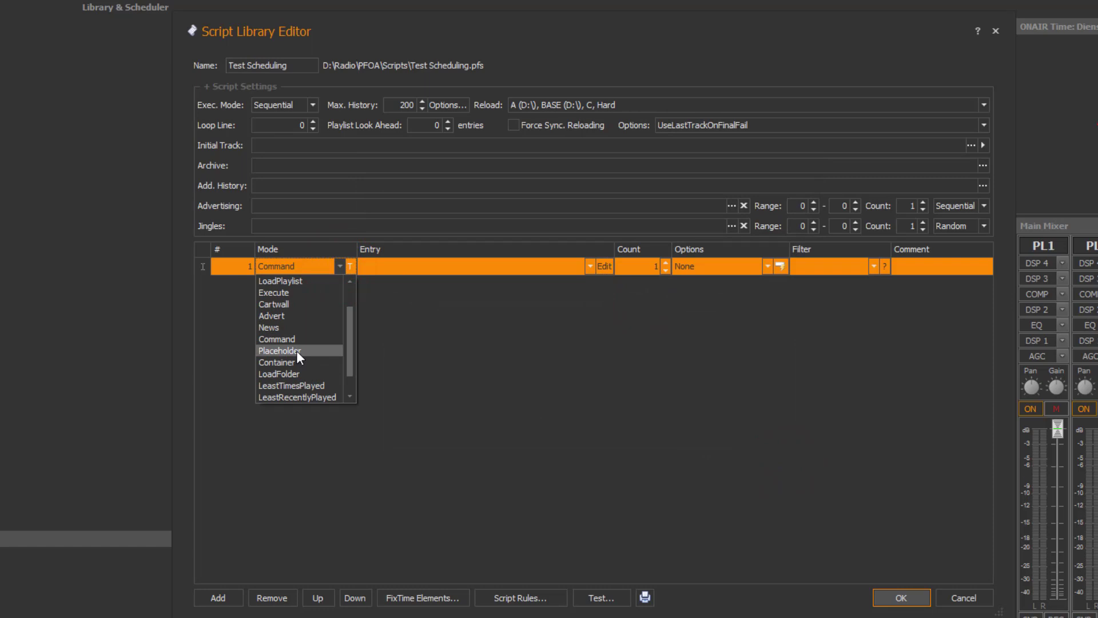
click(296, 351)
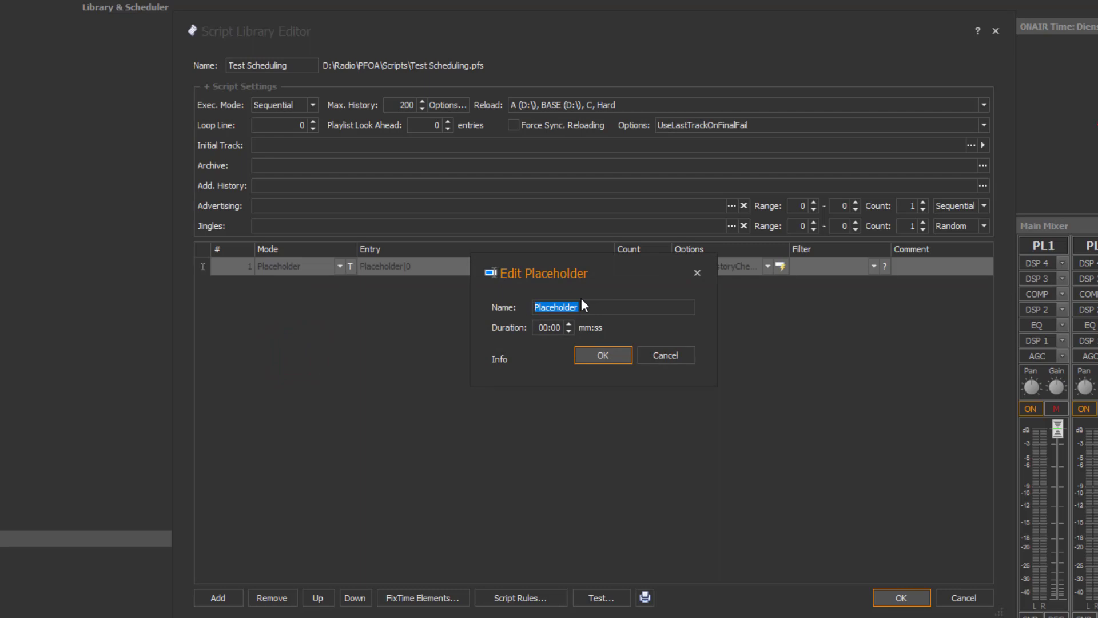
text(Advertising)
click(548, 327)
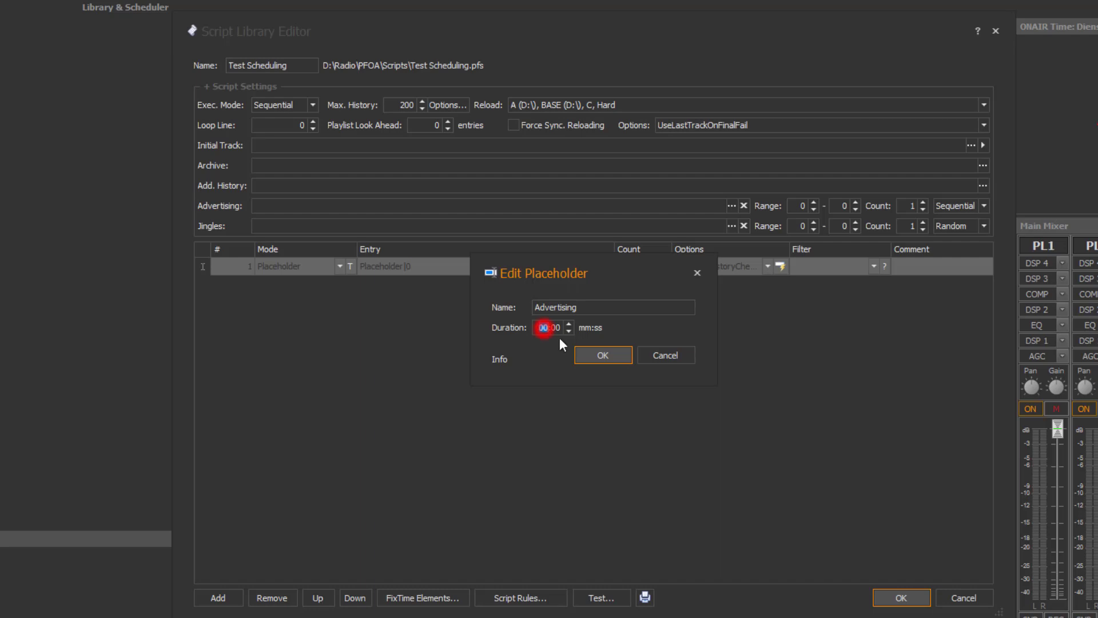
click(608, 358)
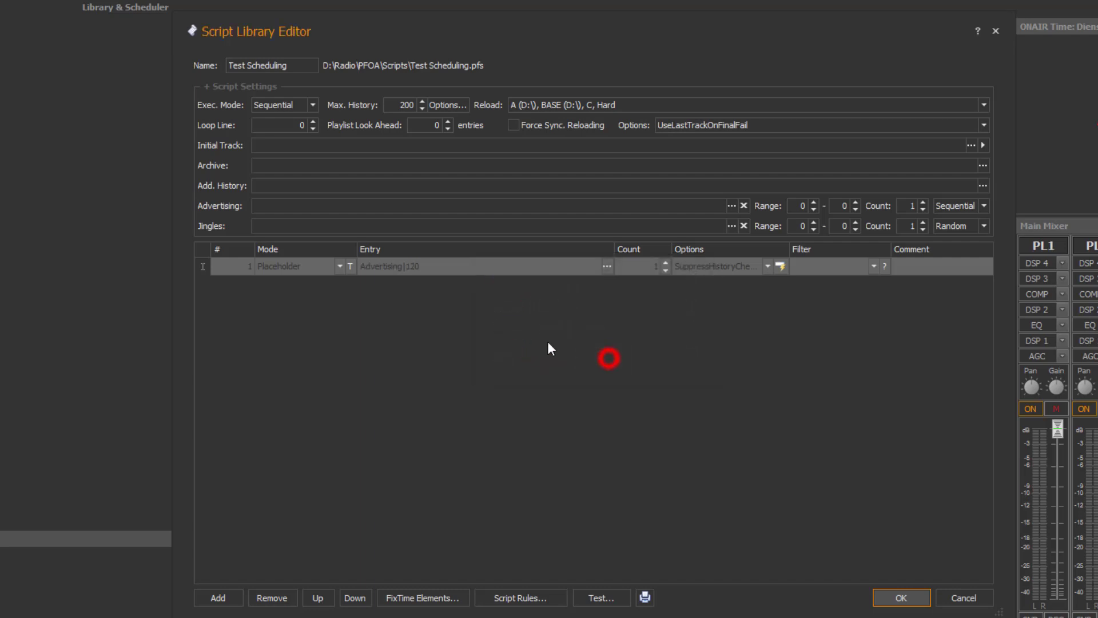
Step: Change line 1 to an Embedded Container of 120 seconds, dismissing its settings
click(332, 270)
scroll(324, 345, down, 2)
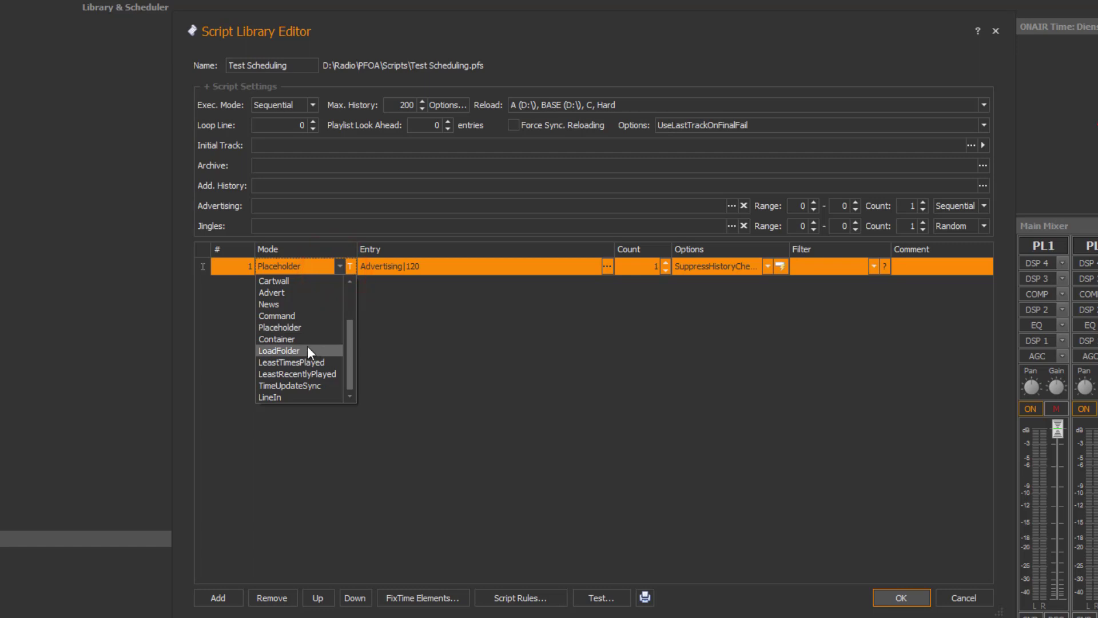
click(304, 339)
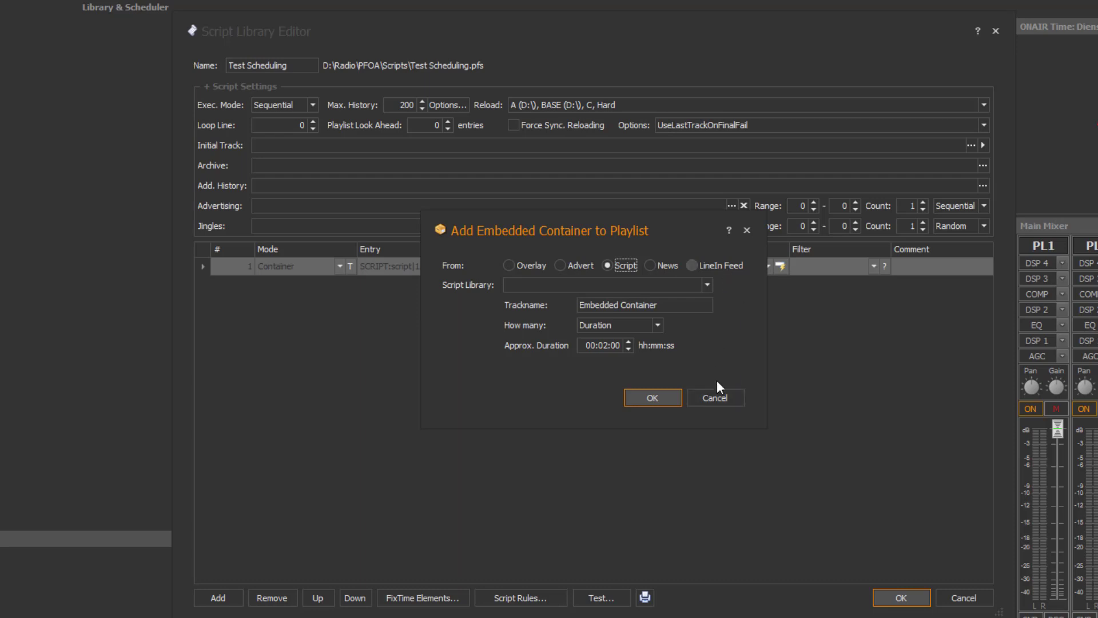
click(719, 398)
click(307, 263)
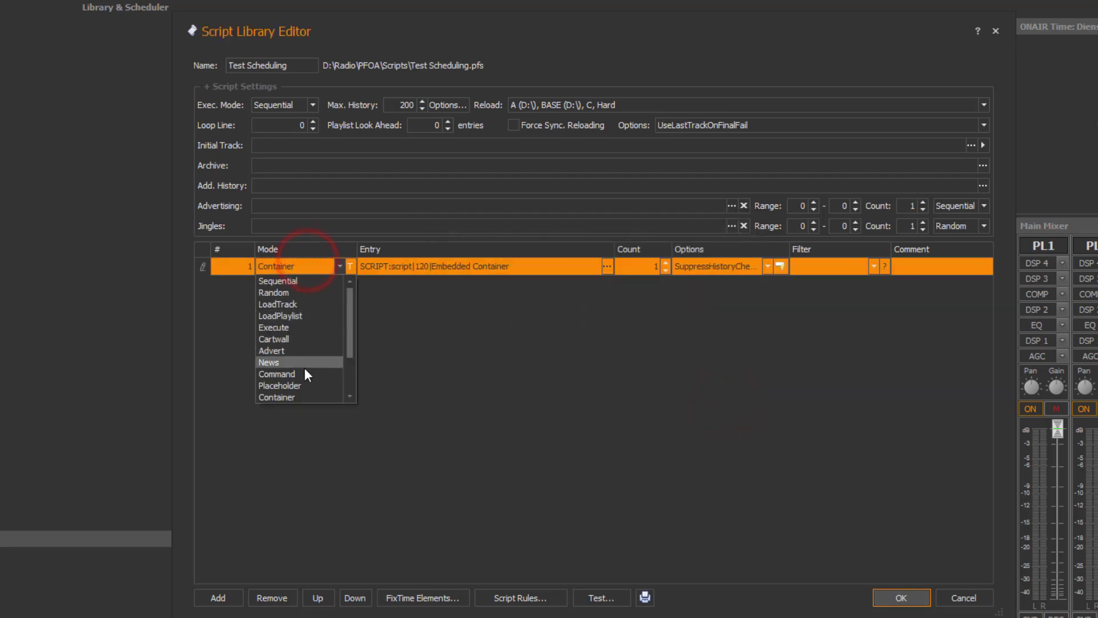
scroll(303, 374, down, 2)
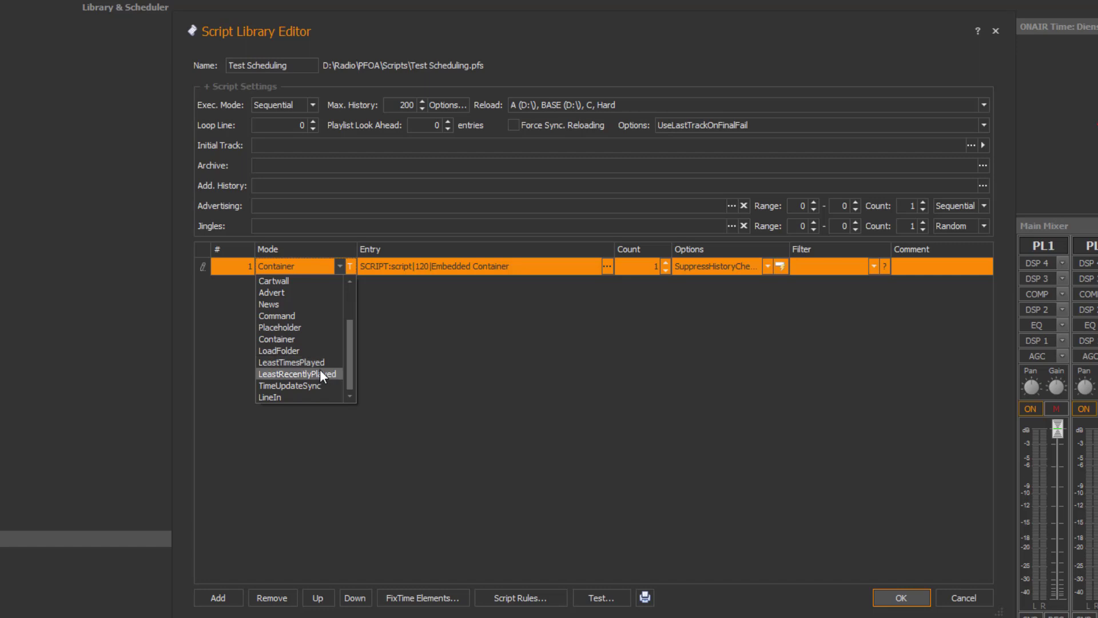
Step: Switch line 1 to LeastRecentlyPlayed on Advert-Songs (D:\), ticking SuppressHistoryCheck and ForceLibraryHistoryCheck
click(331, 373)
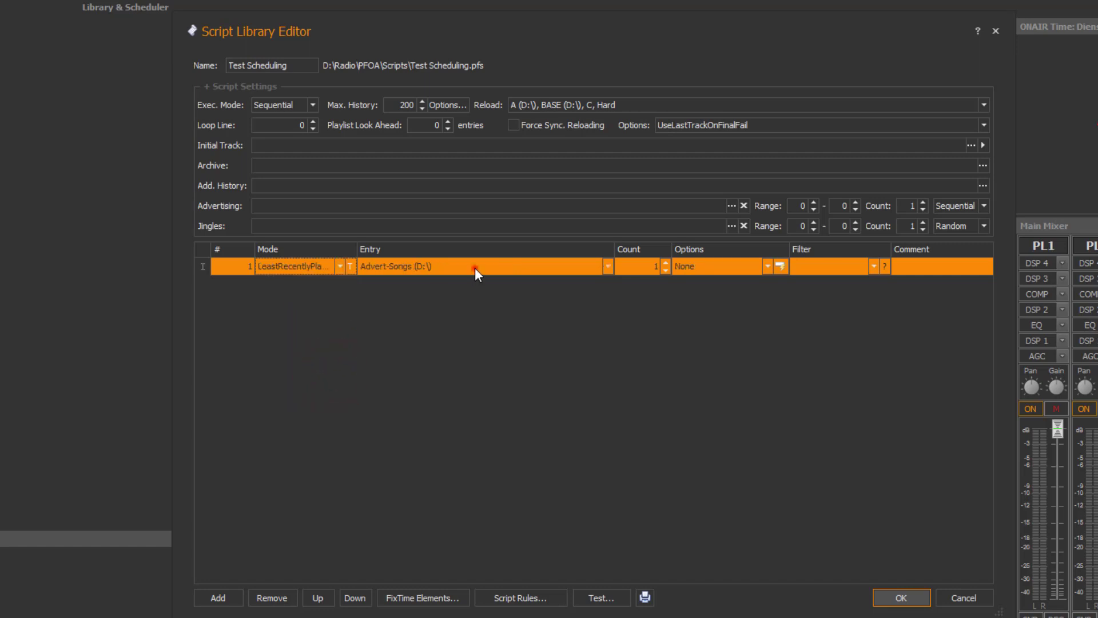
click(475, 268)
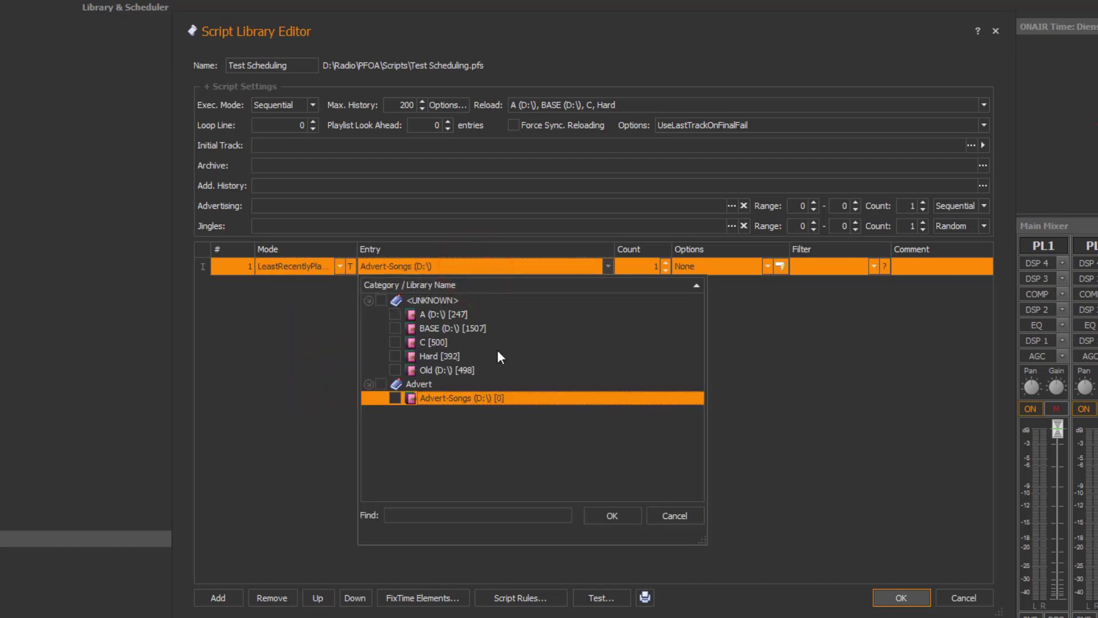
click(337, 266)
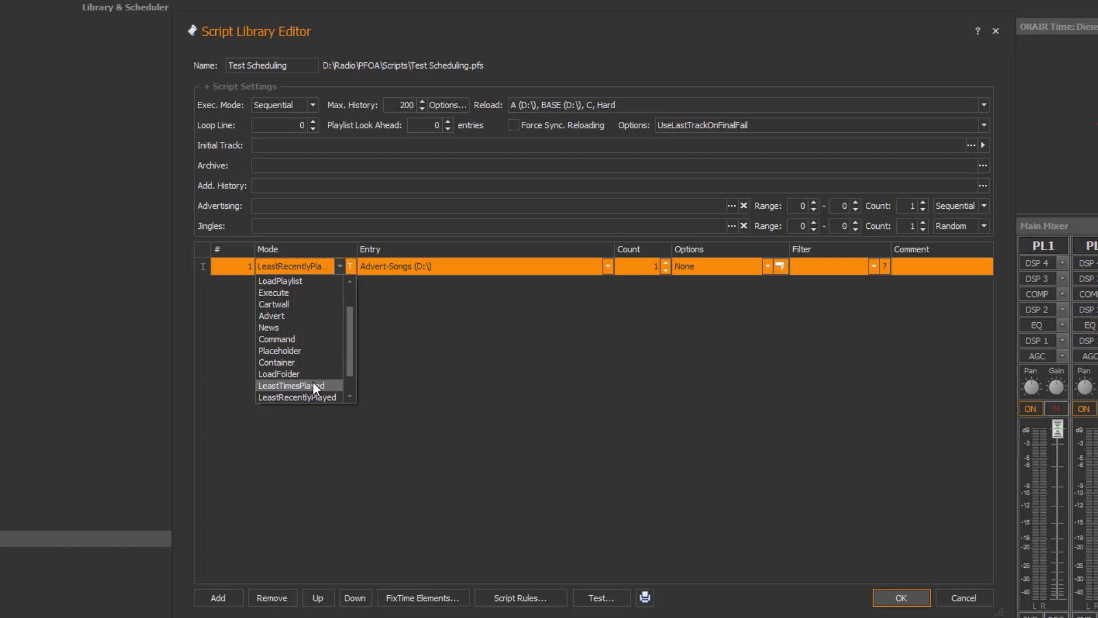
scroll(313, 382, down, 1)
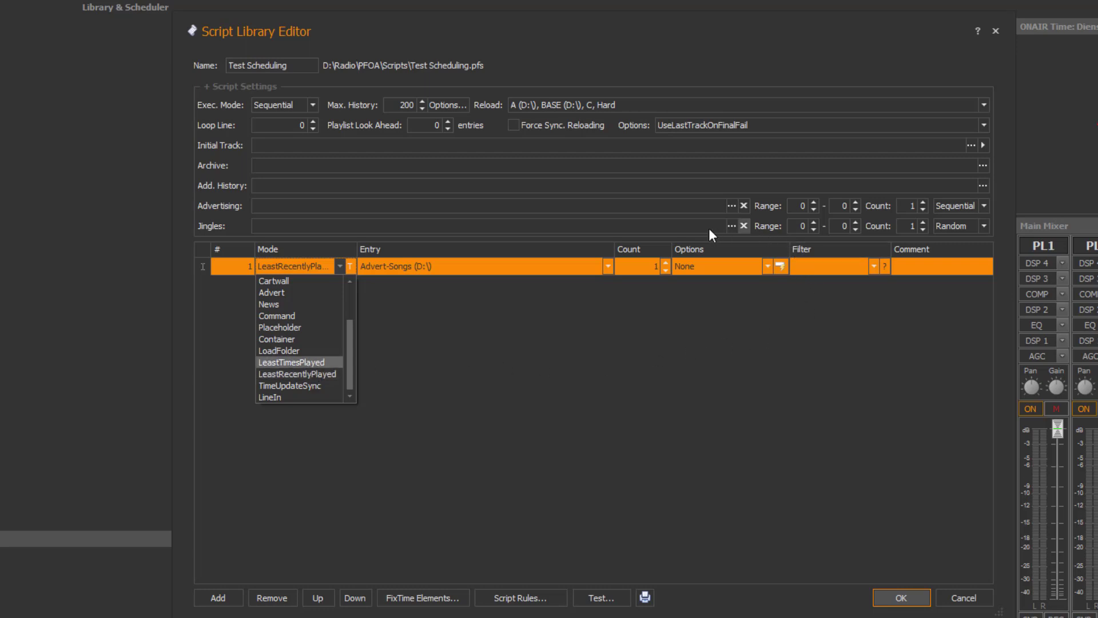
click(721, 270)
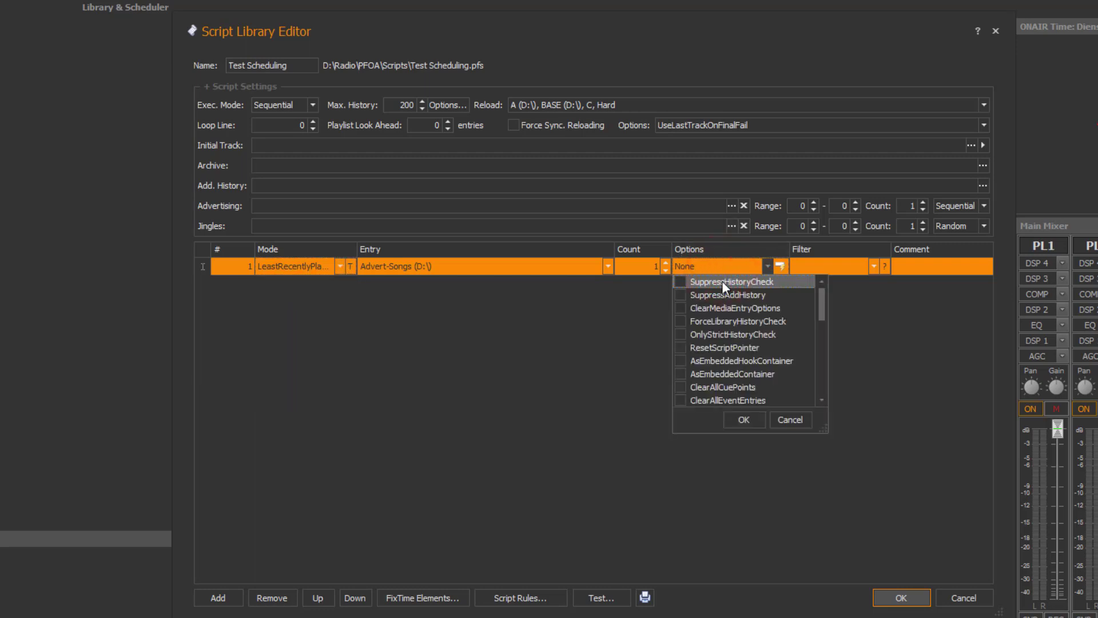
click(722, 282)
click(735, 324)
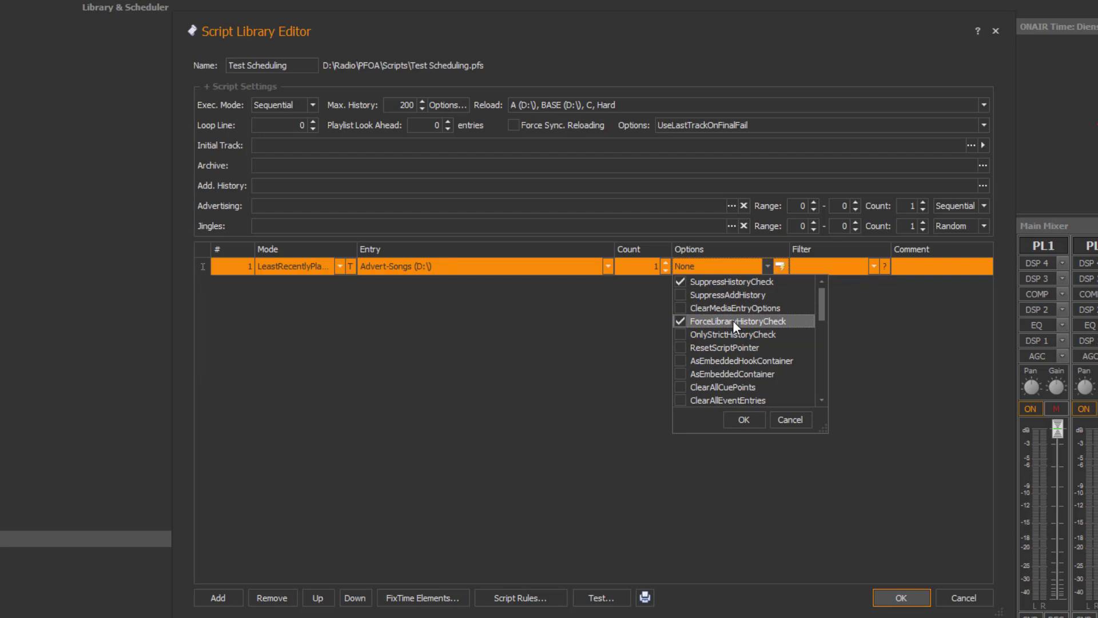
click(294, 266)
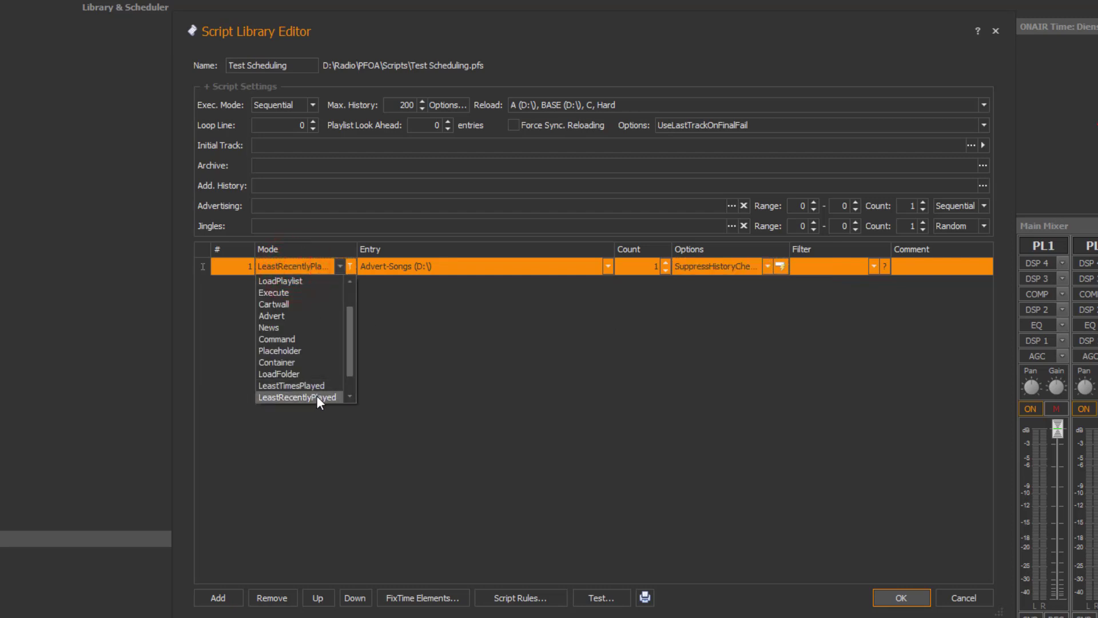
Step: Try the TimeUpdateSync type on line 1, then cancel its time settings
click(486, 383)
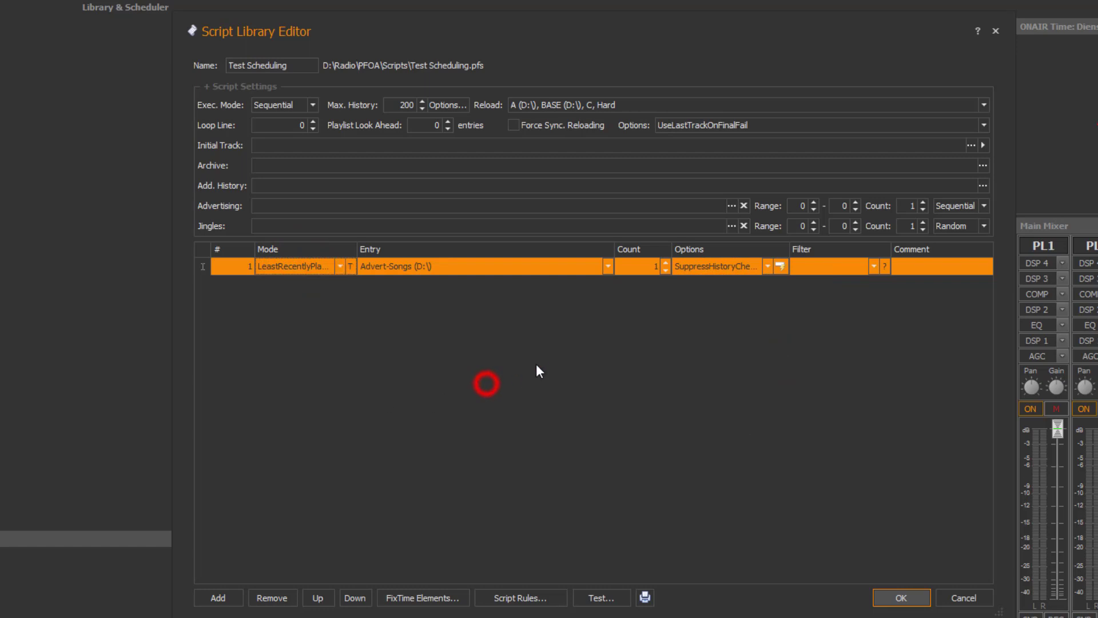
click(284, 264)
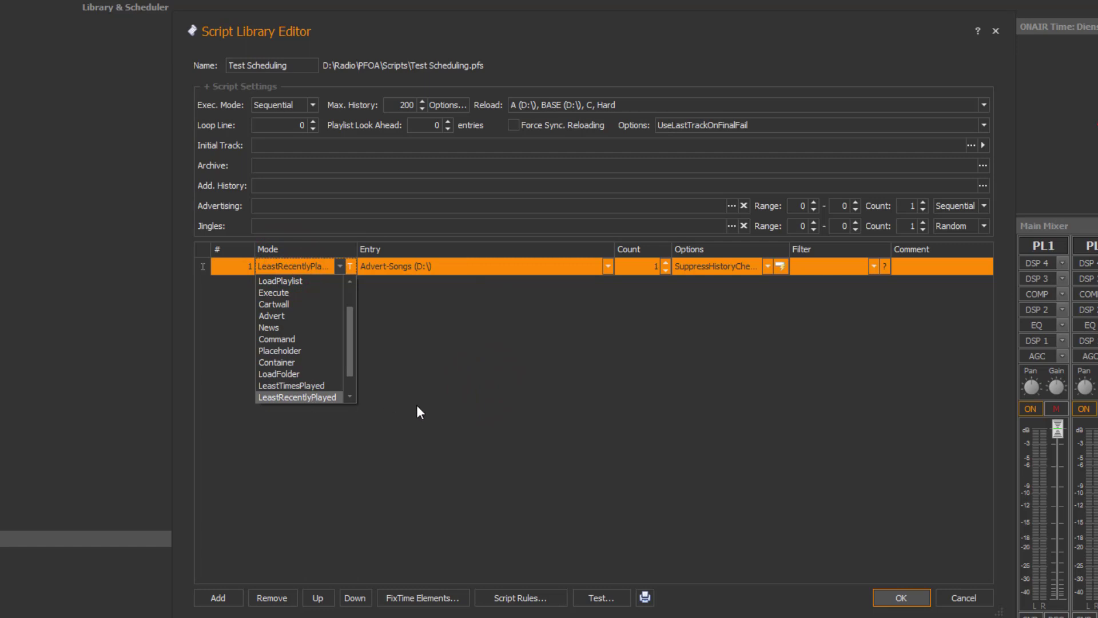
click(458, 413)
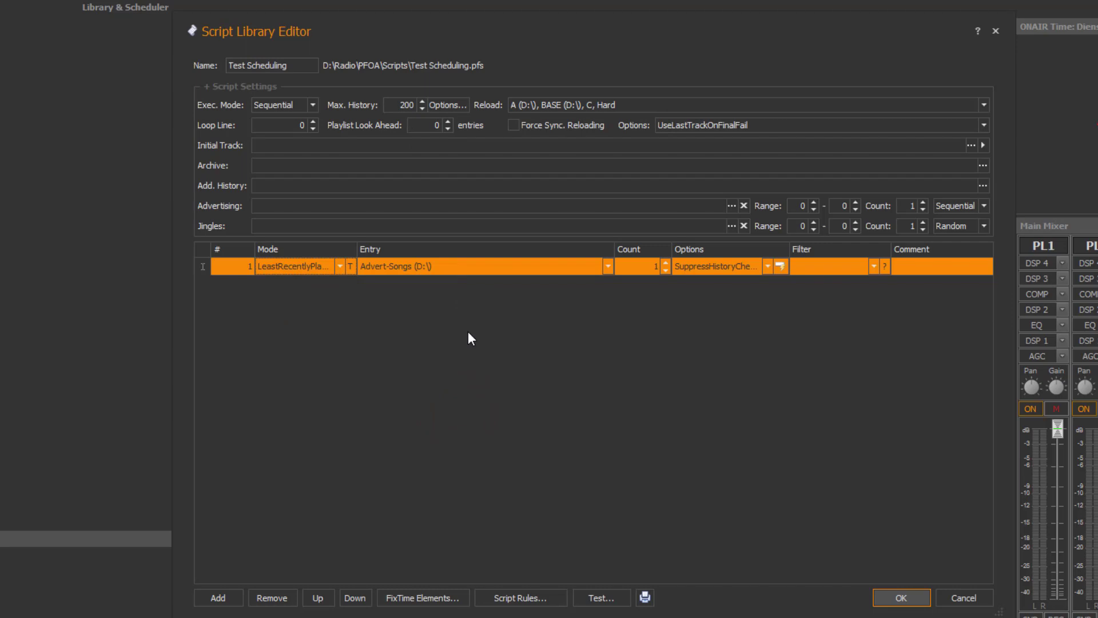
click(317, 267)
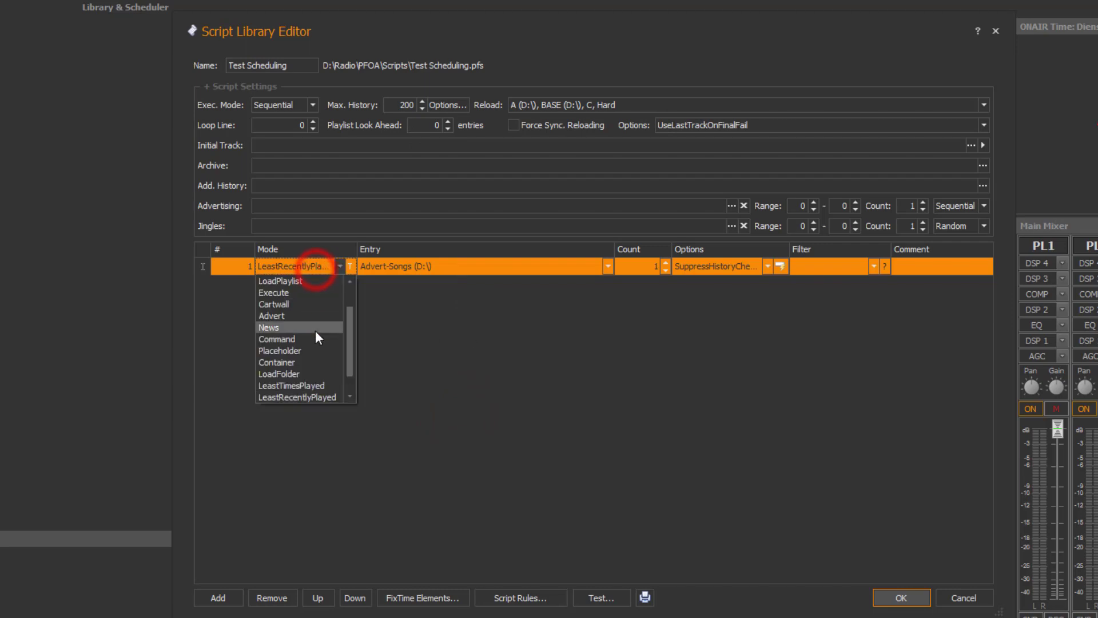
scroll(315, 332, down, 1)
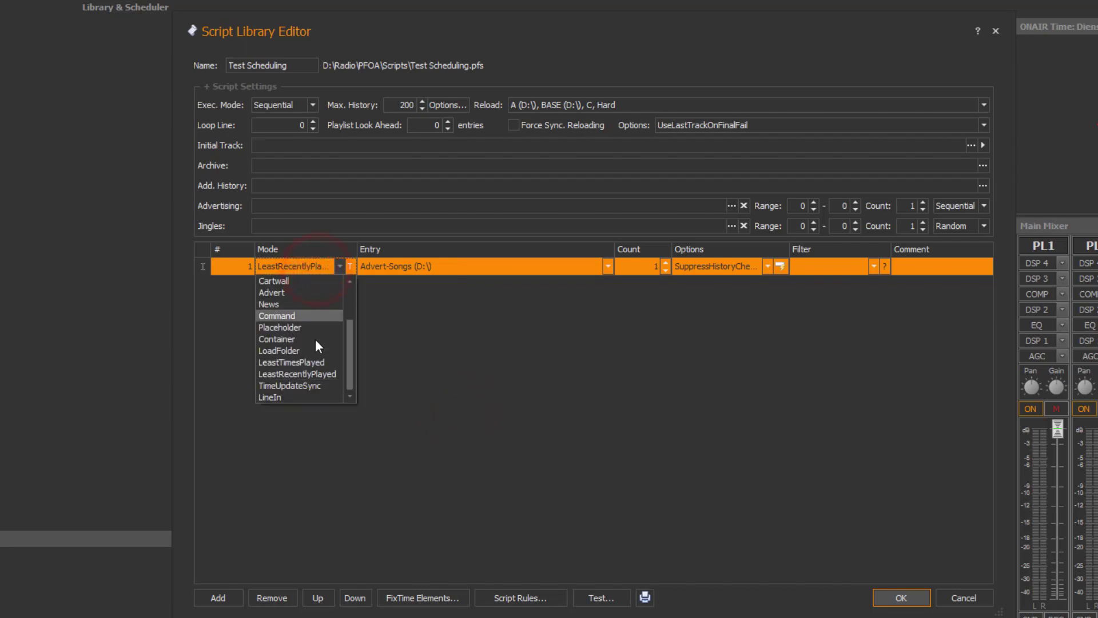
click(324, 385)
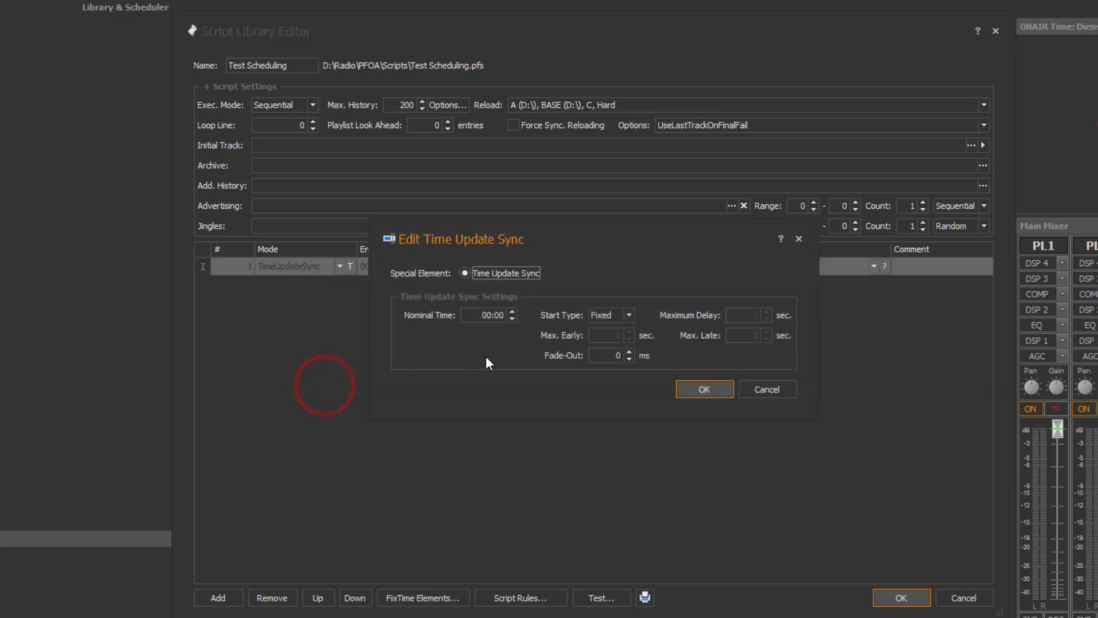
click(489, 316)
click(758, 386)
Step: Set line 1 to LineIn, leaving it as <Silence> for 120 seconds
click(314, 265)
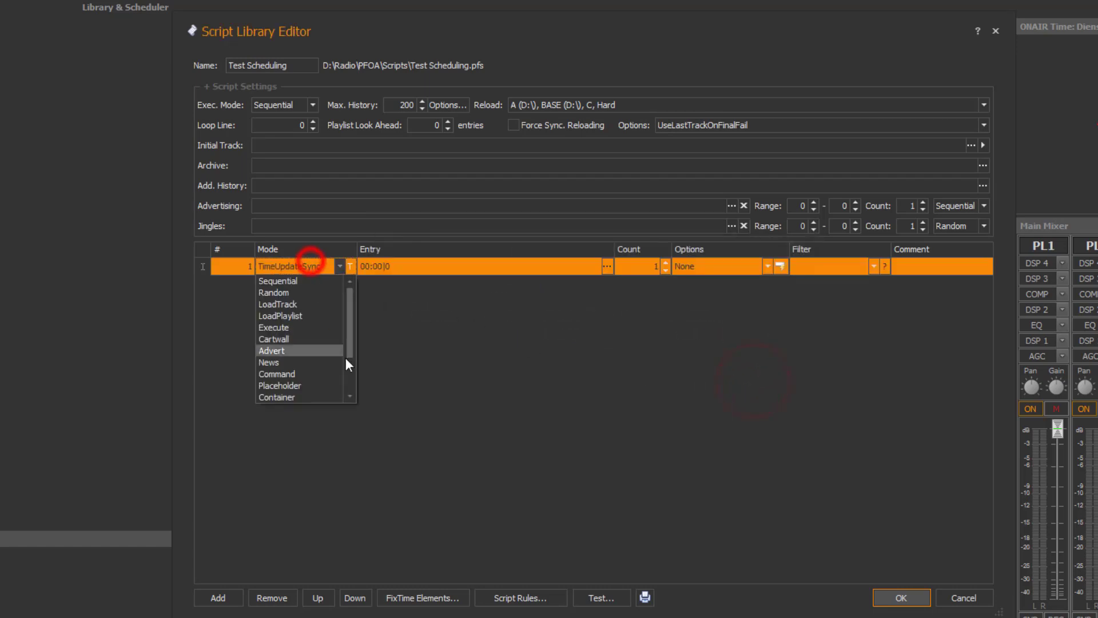
scroll(345, 358, down, 2)
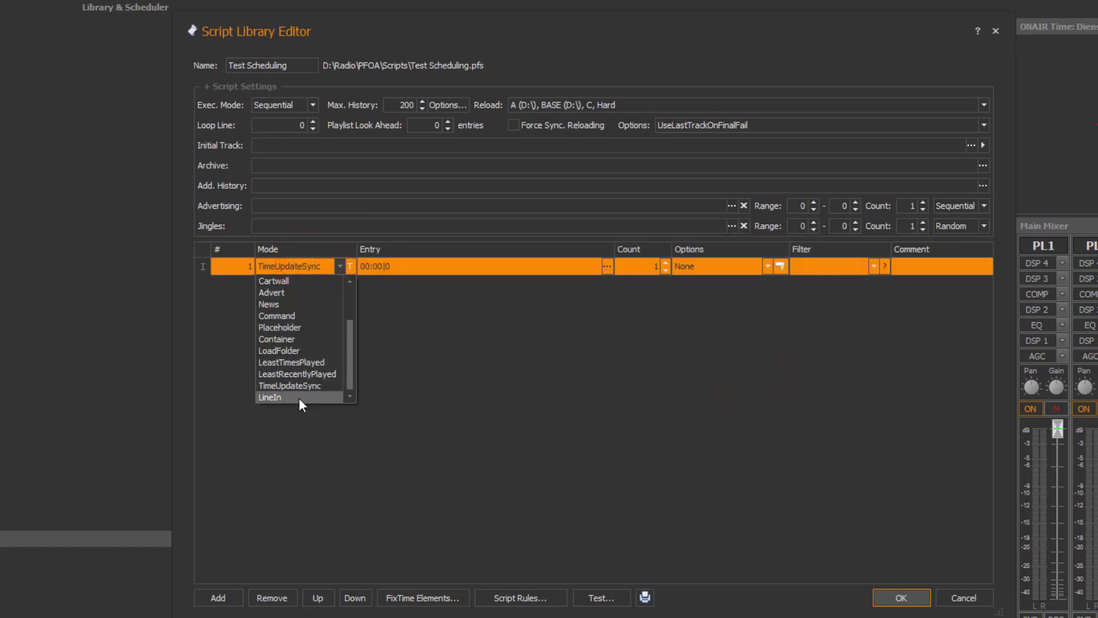
click(298, 397)
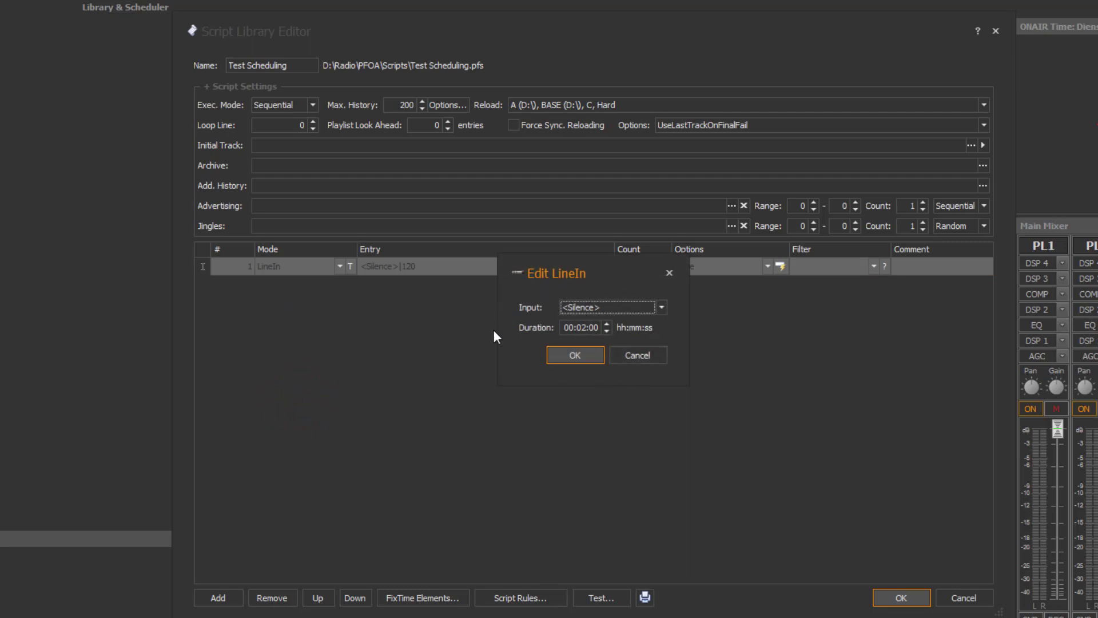
click(661, 308)
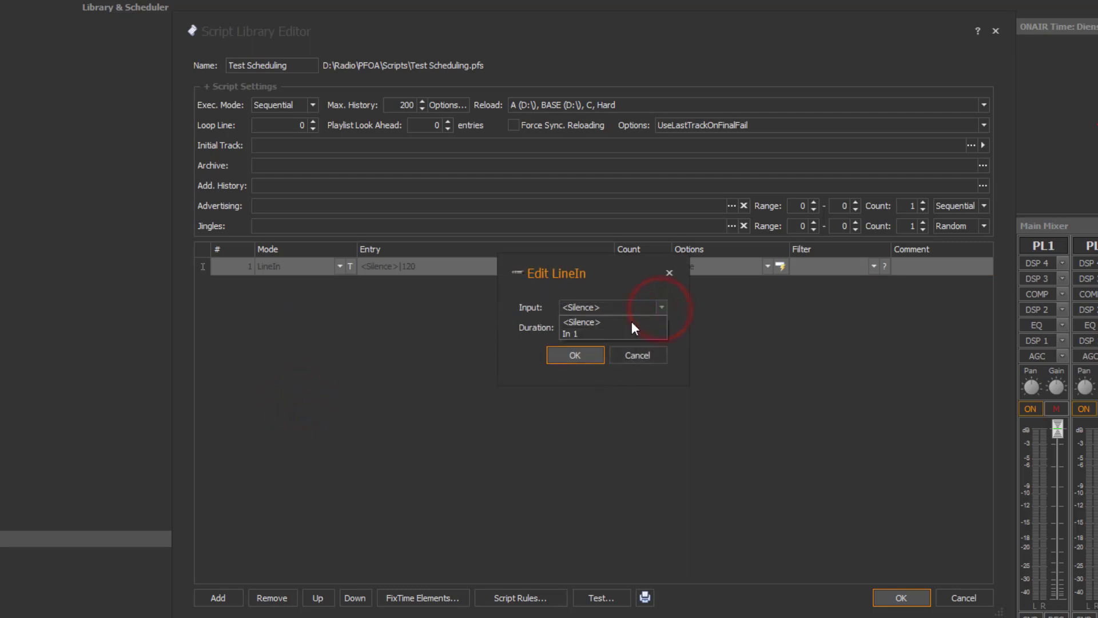
click(651, 354)
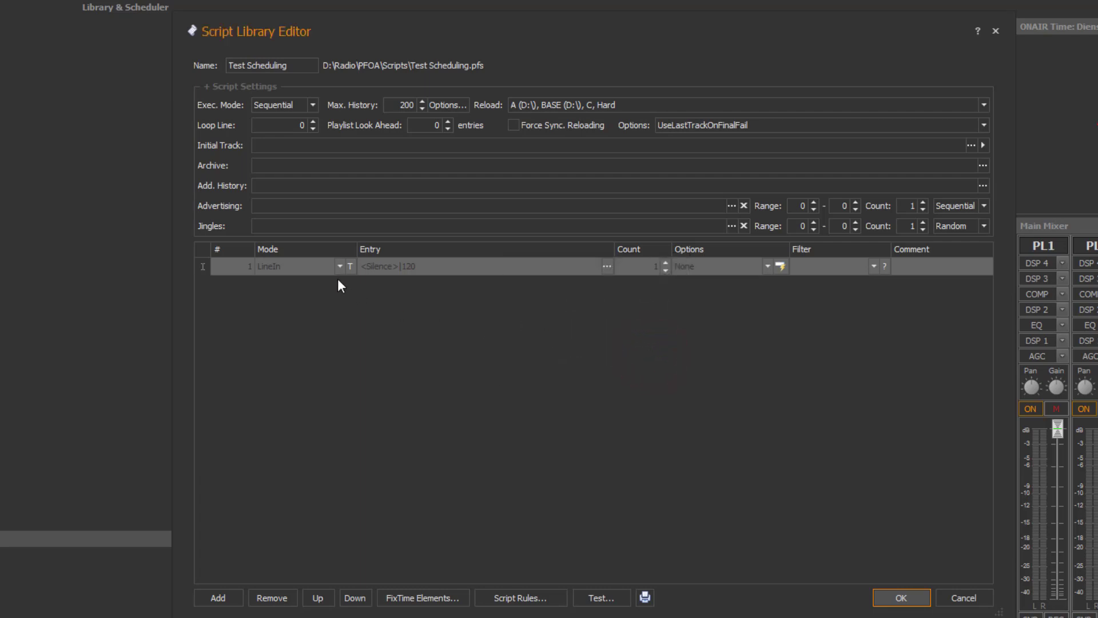
Step: Set line 1 to Random mode, drawing from any of the A (D:\), C and Hard libraries
click(323, 265)
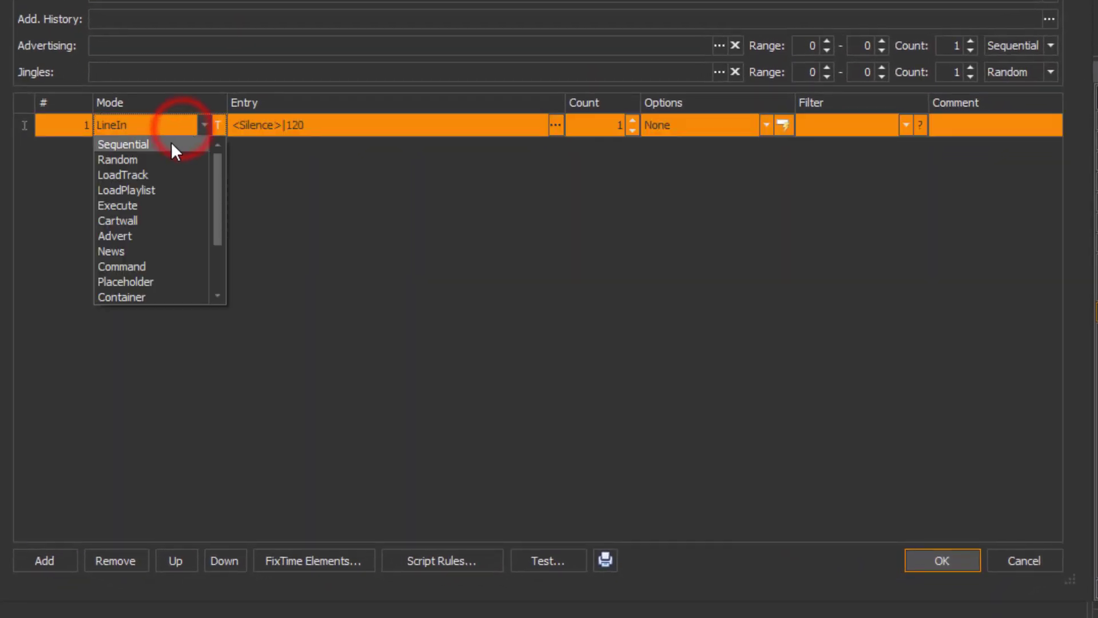
click(163, 159)
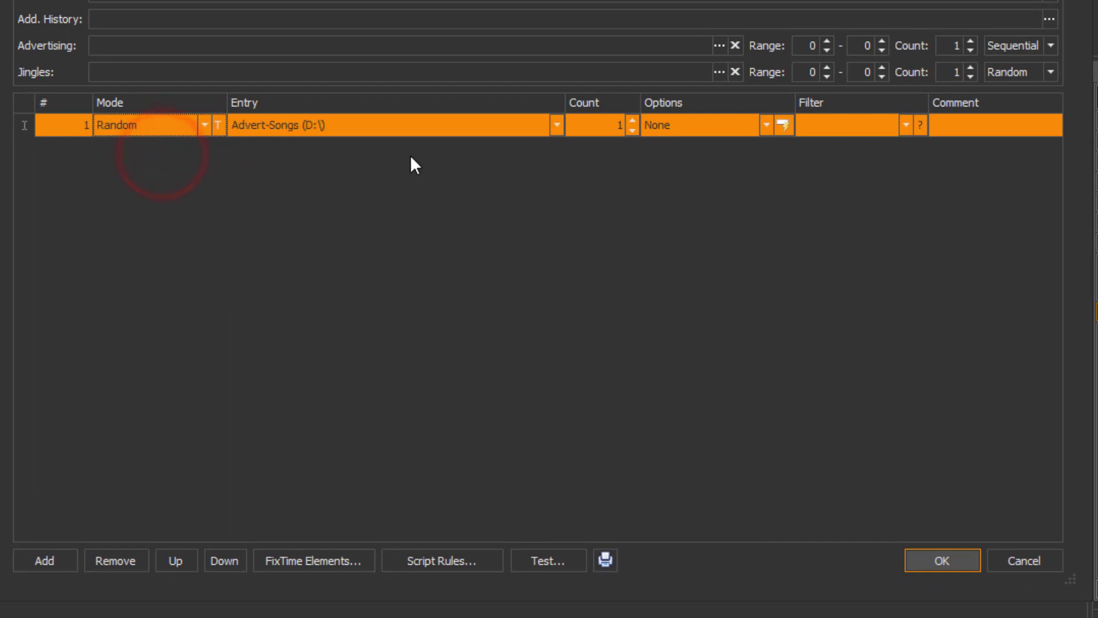
click(490, 122)
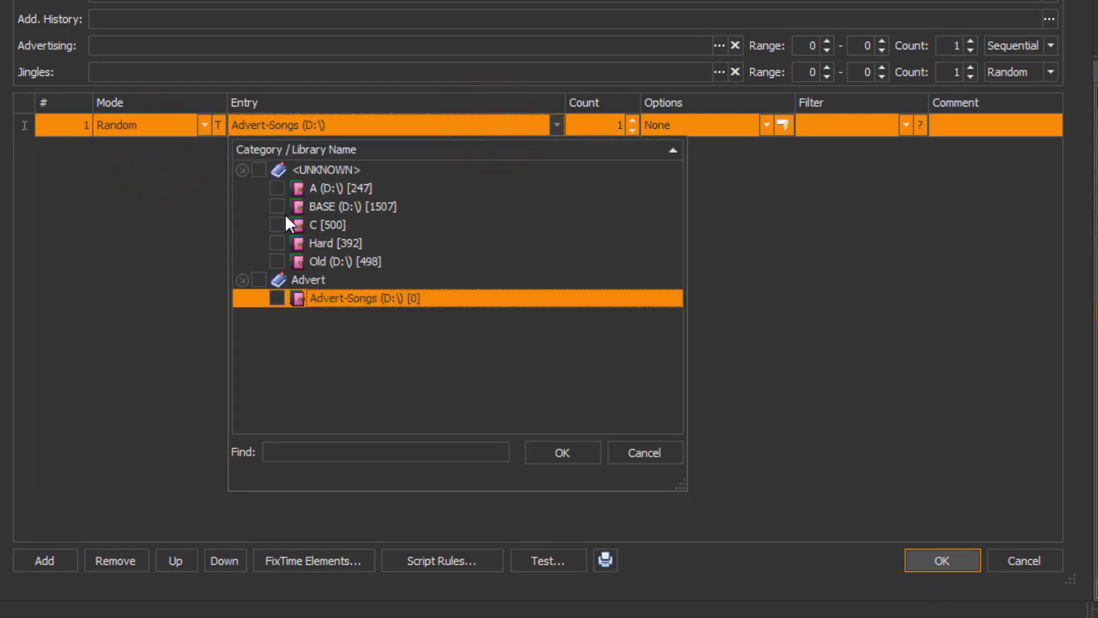
click(277, 188)
click(277, 224)
click(277, 242)
click(576, 451)
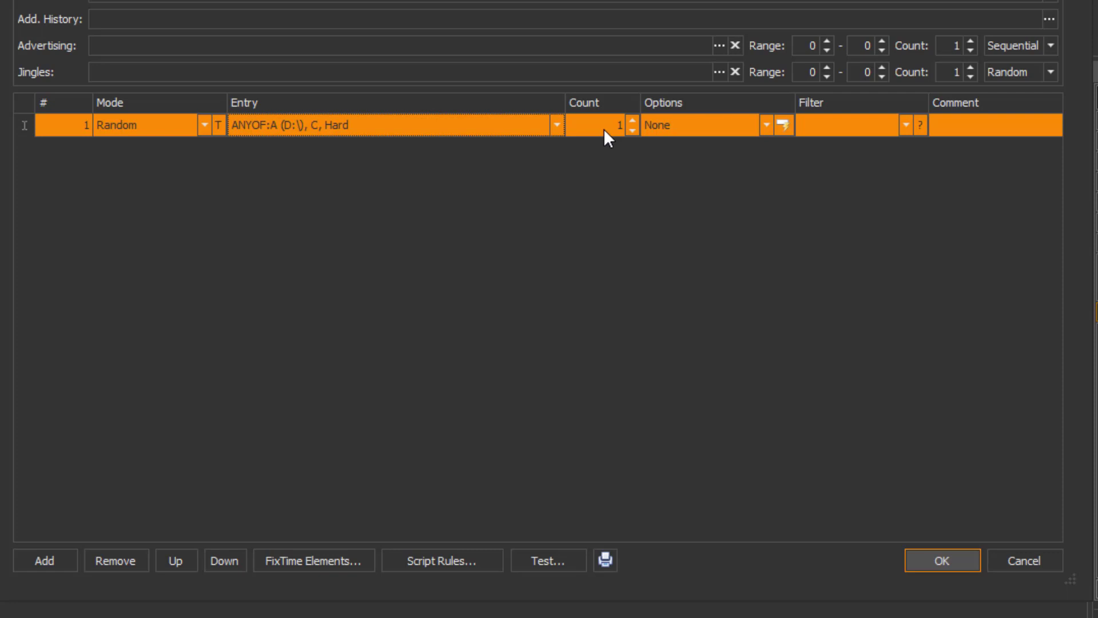
Step: Show line 1's track Options dropdown and scroll through the checklist of available options
click(766, 131)
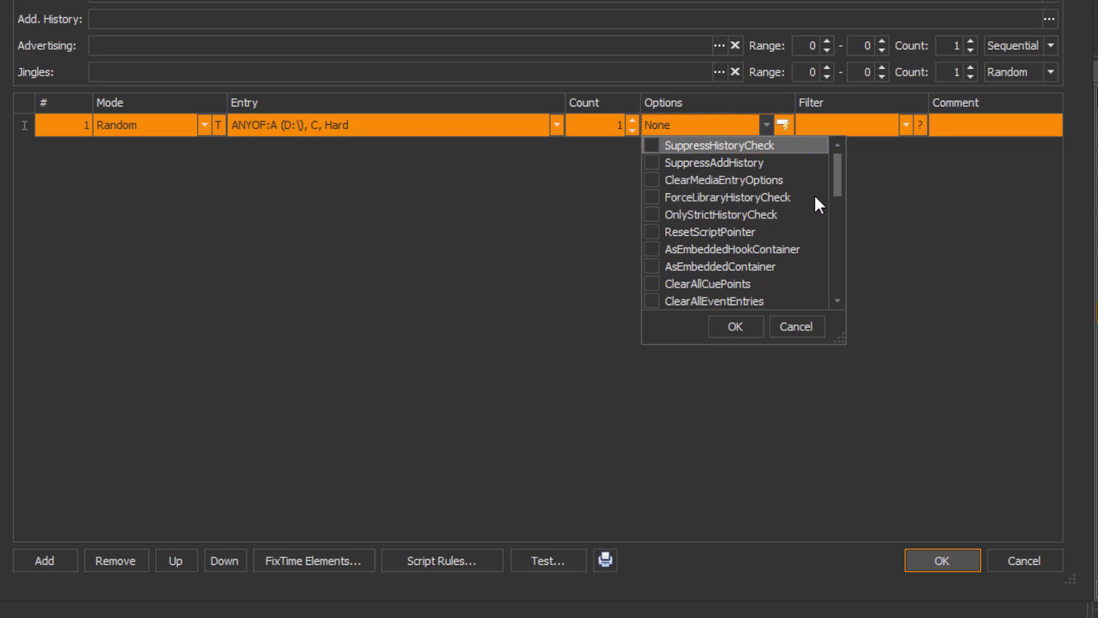
drag(833, 171, 836, 201)
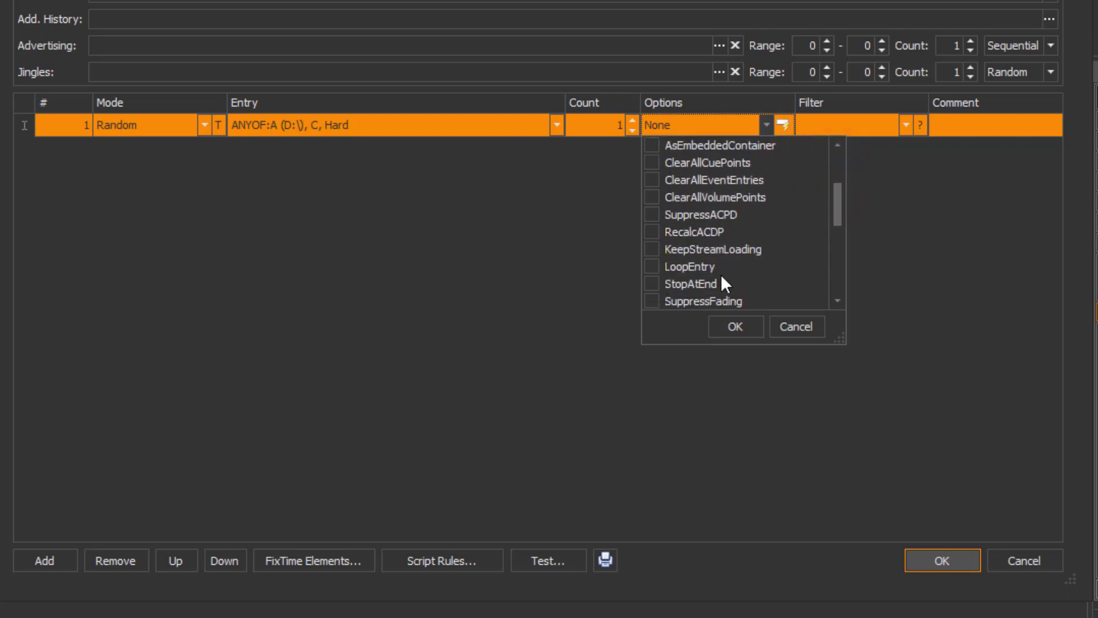
drag(838, 213, 838, 229)
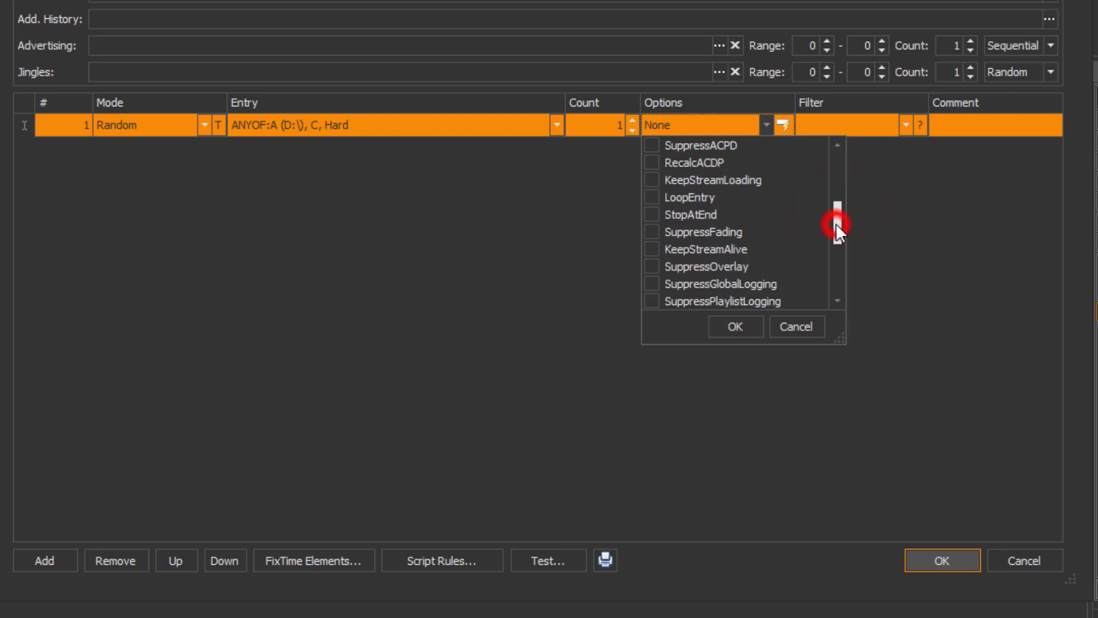
drag(836, 223, 831, 263)
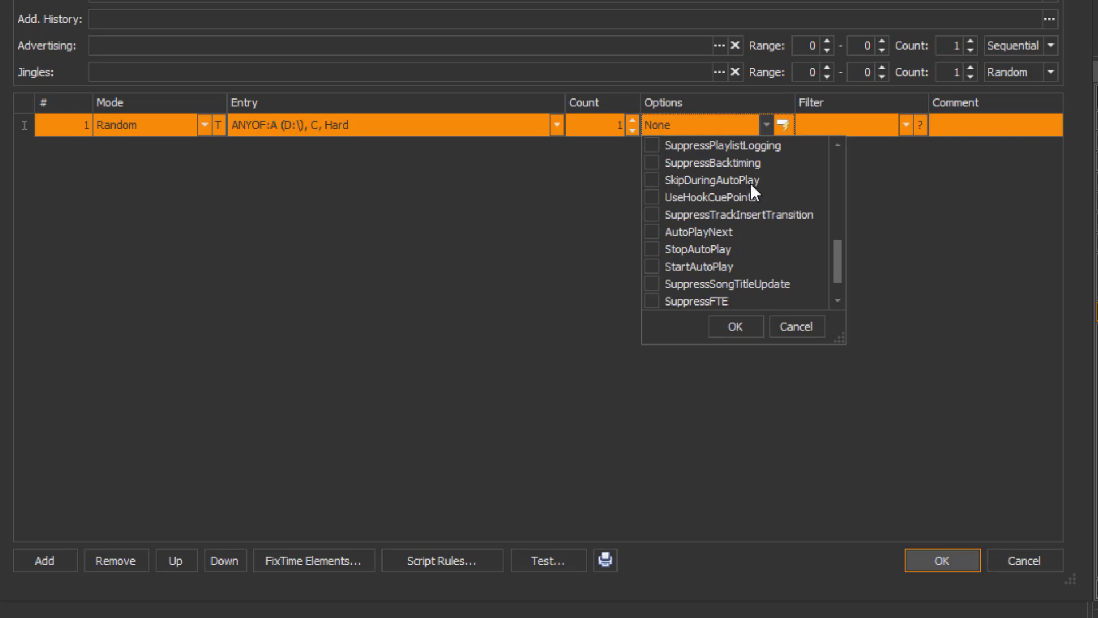
Step: Open Track Control Options & Command Events for line 1 and cancel it unchanged
click(784, 126)
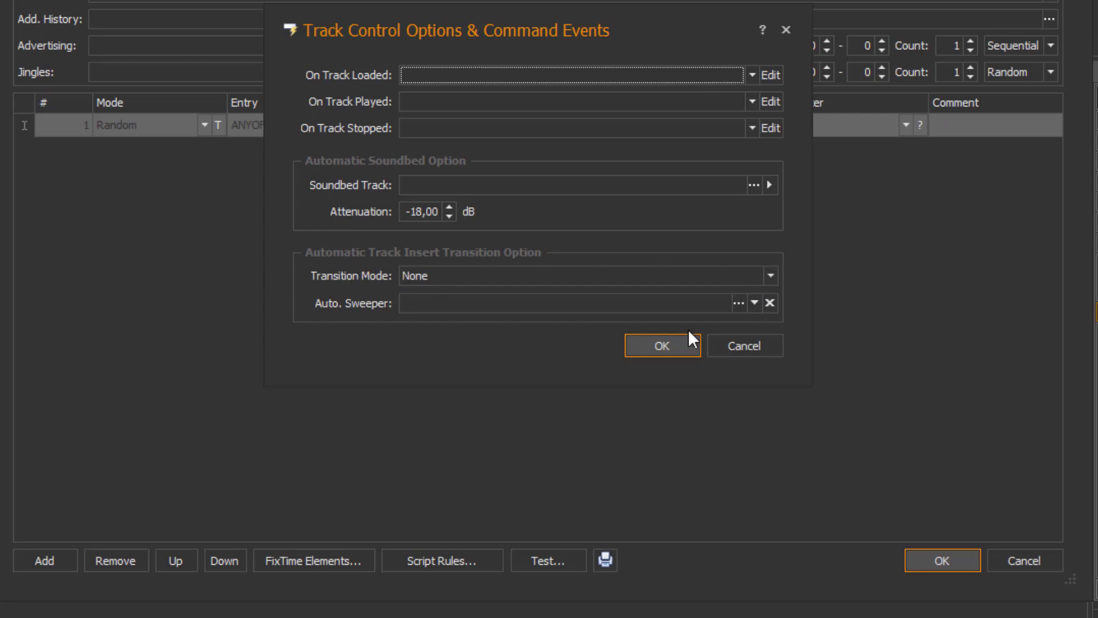
click(764, 342)
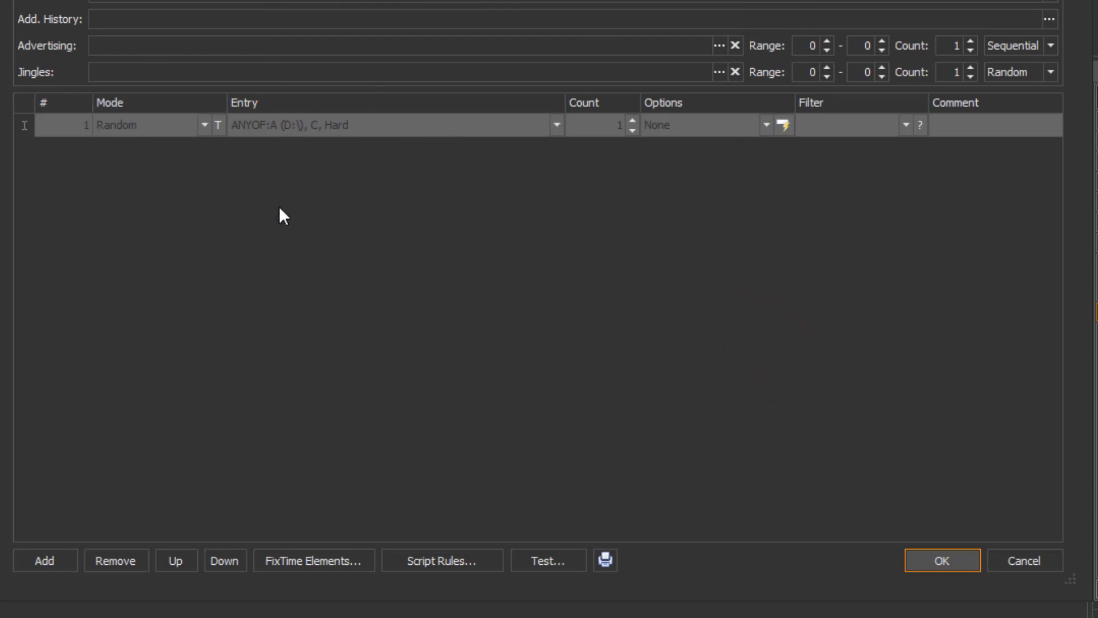
Step: Open line 1's Filter Expression Builder and show the And group logic choices
click(920, 125)
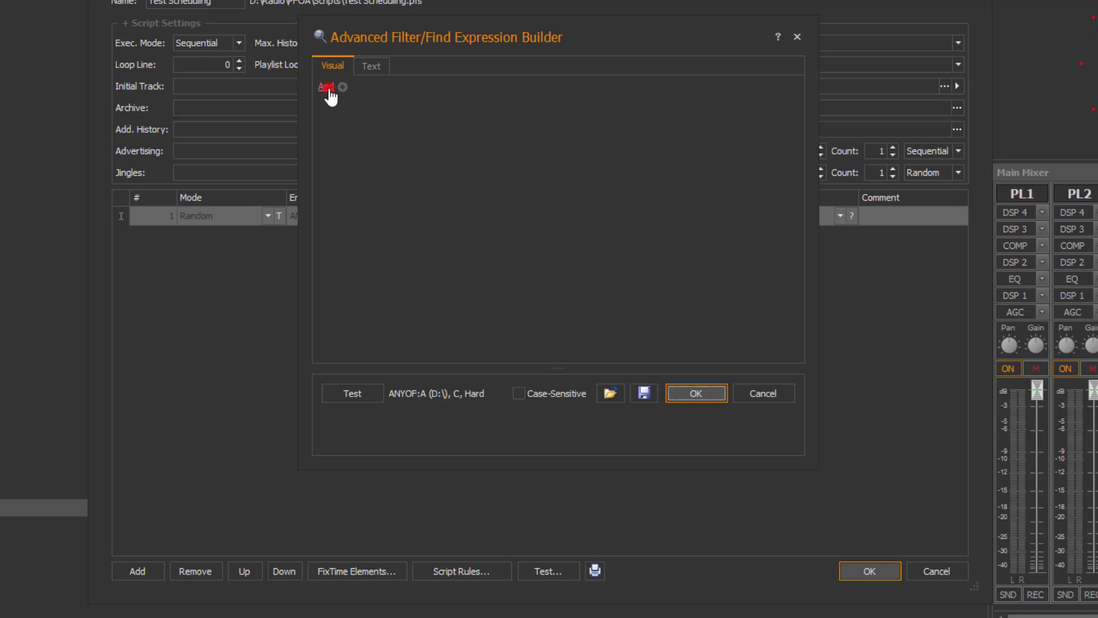
click(327, 89)
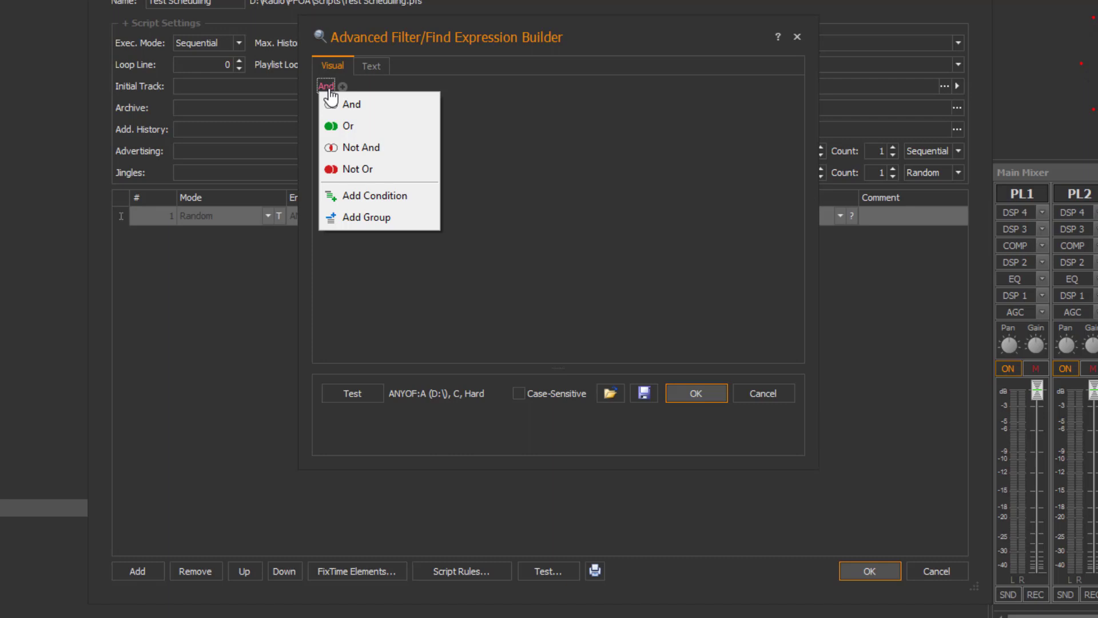
Step: Add the filter condition [Style] Equals fast to line 1
click(414, 74)
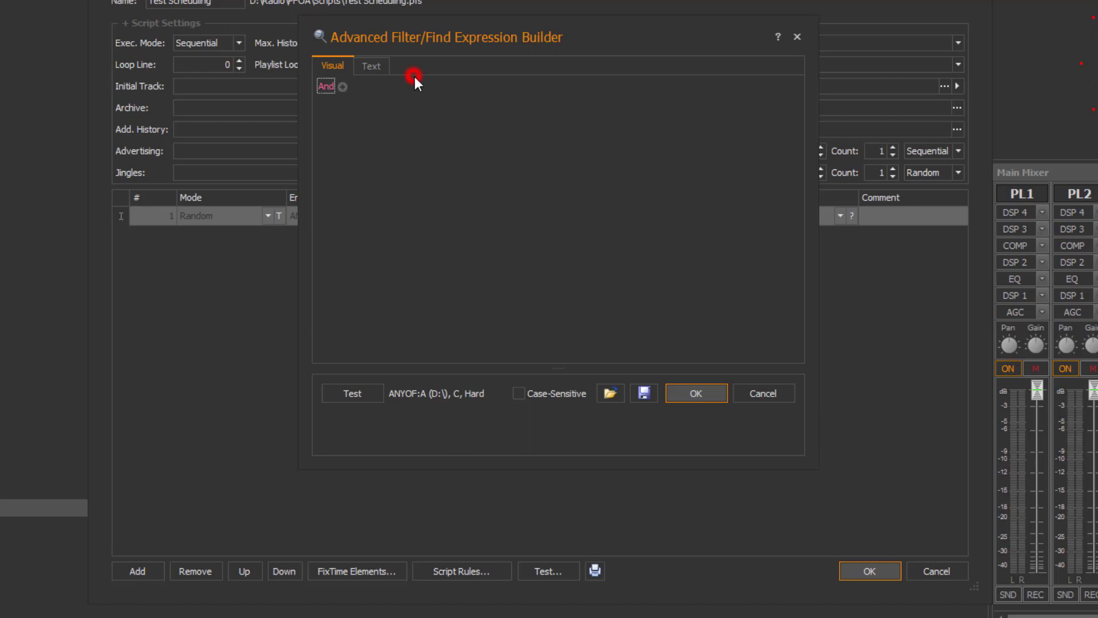
click(343, 87)
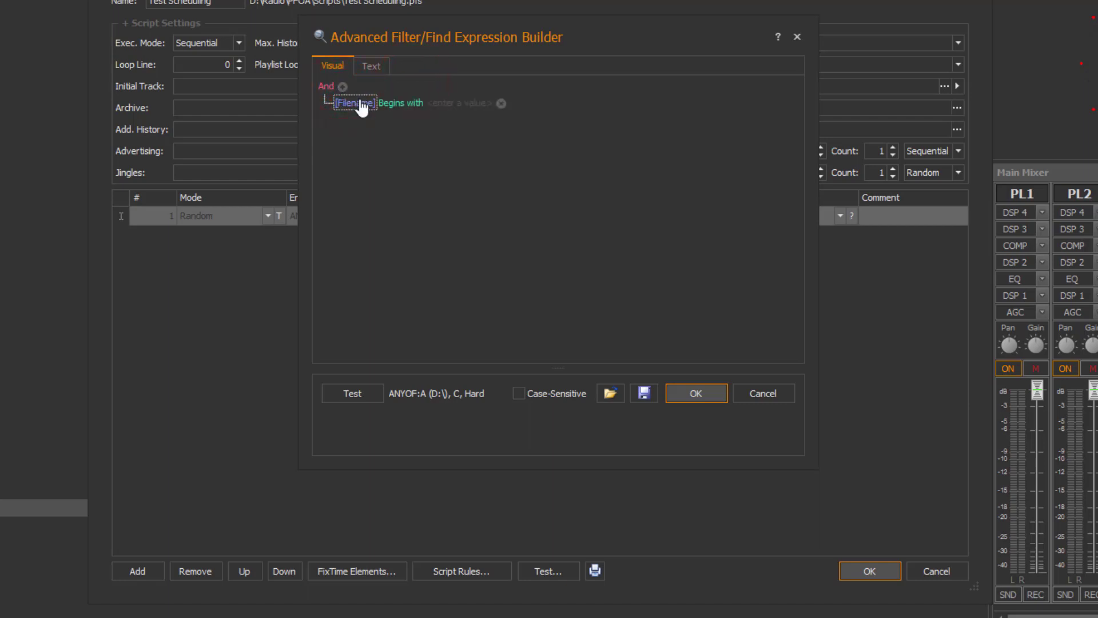
click(359, 101)
scroll(396, 208, down, 10)
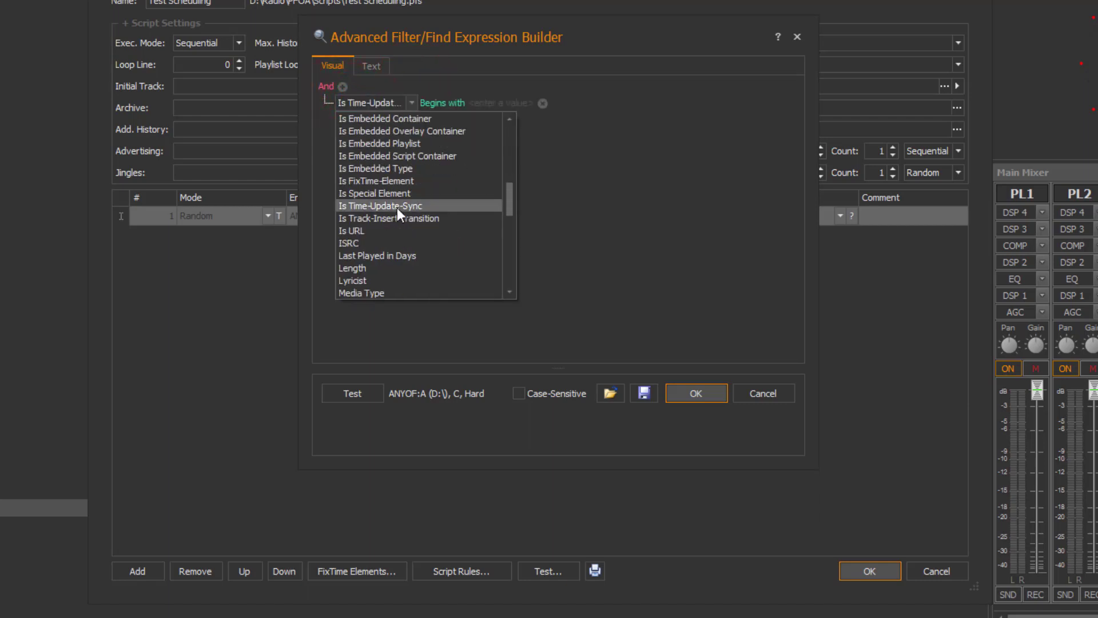
scroll(397, 208, down, 2)
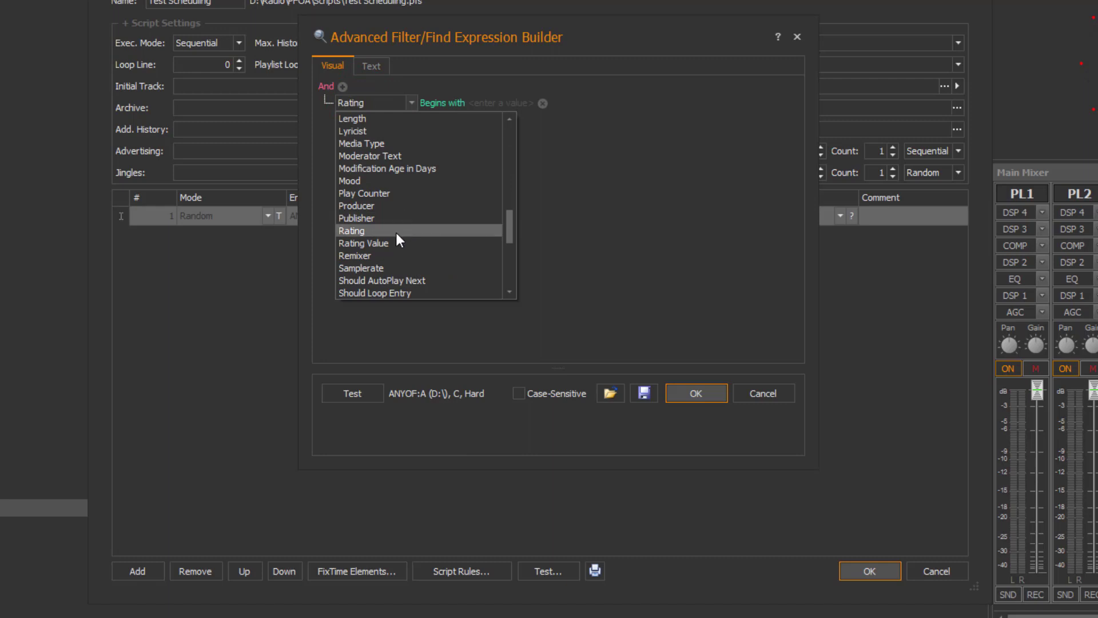
scroll(384, 196, down, 4)
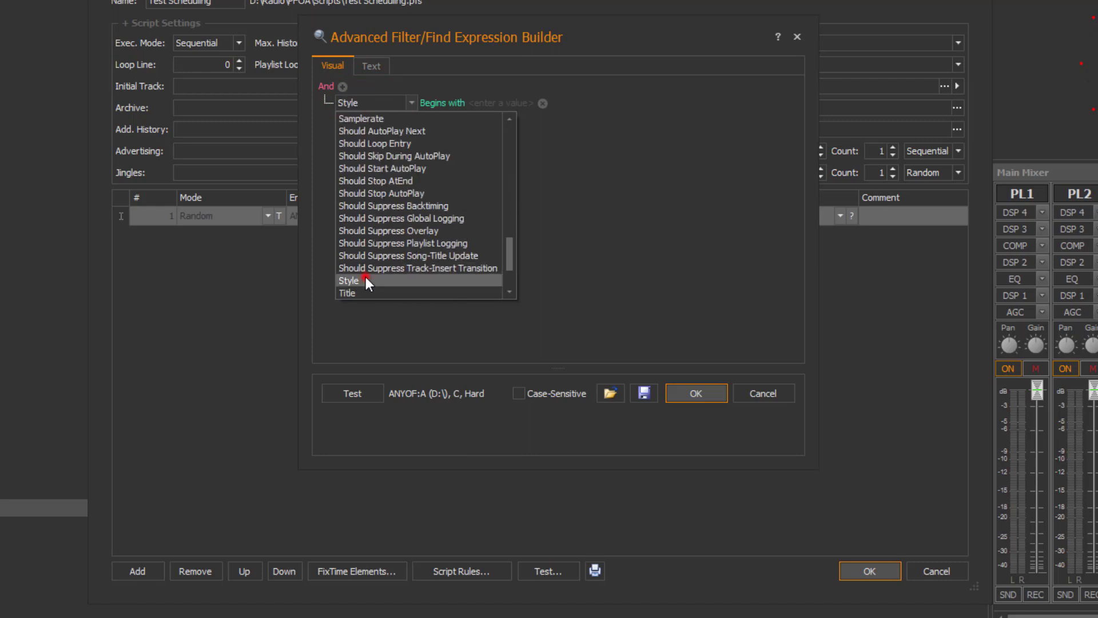
click(366, 276)
click(392, 103)
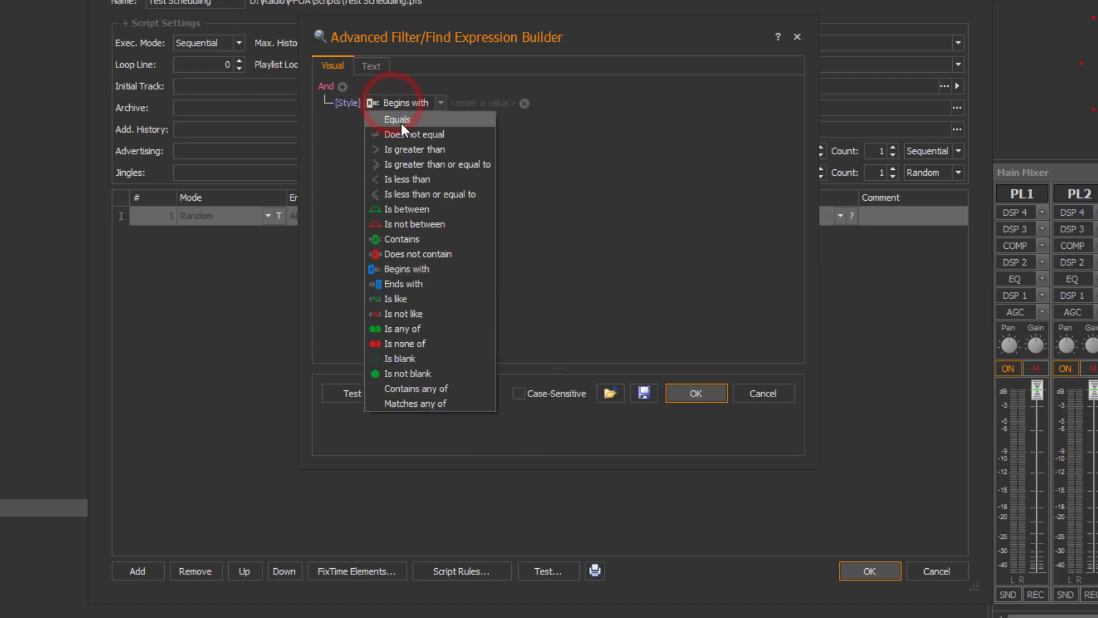
click(401, 121)
click(430, 103)
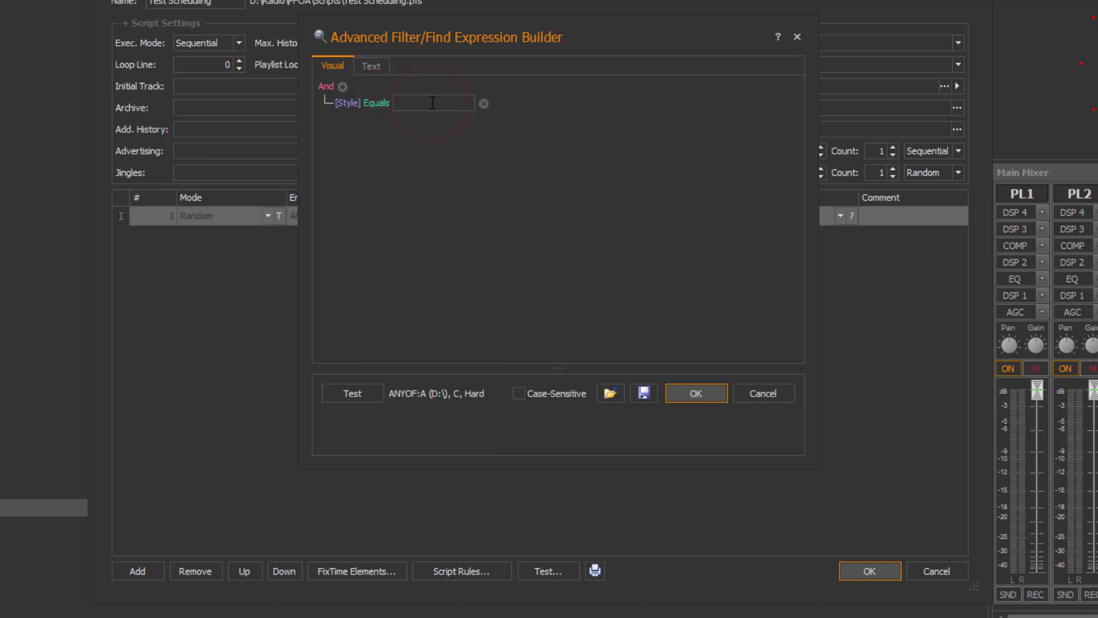
text(fast)
Step: Test the Style equals fast filter and close the empty results
click(501, 182)
click(351, 394)
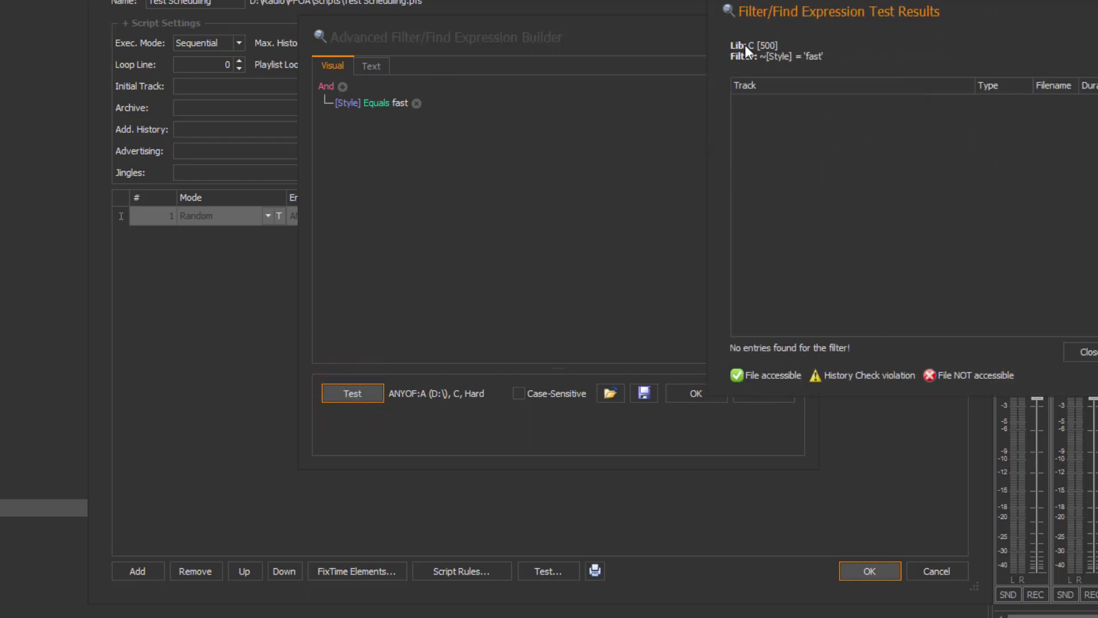
click(1045, 23)
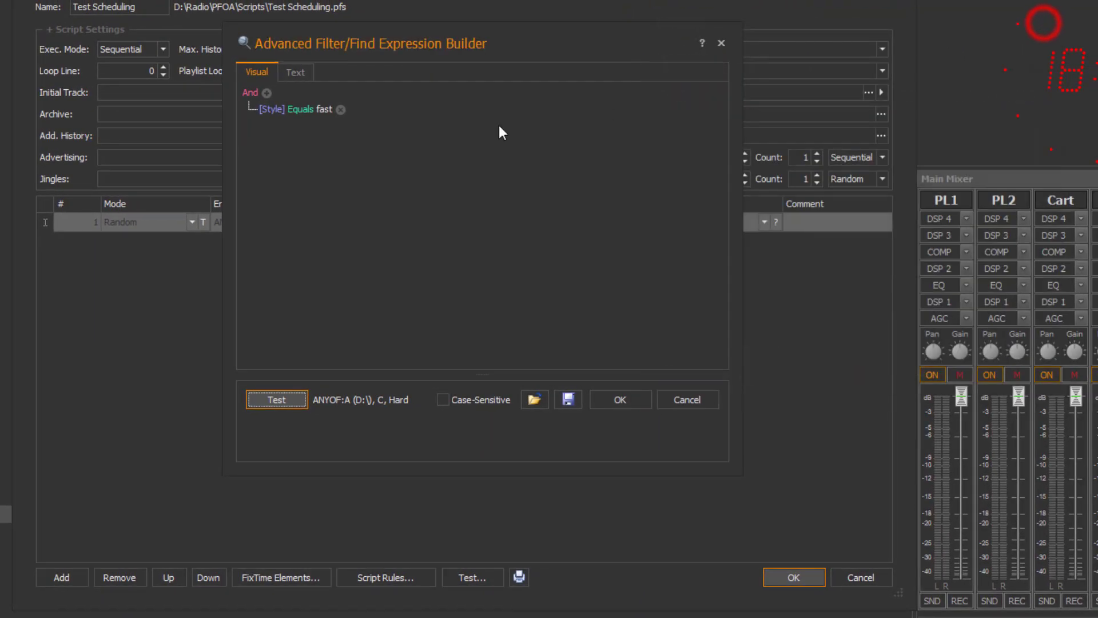
Step: Change the filter value to rotation and review matching tracks in the Hard and C libraries
click(324, 109)
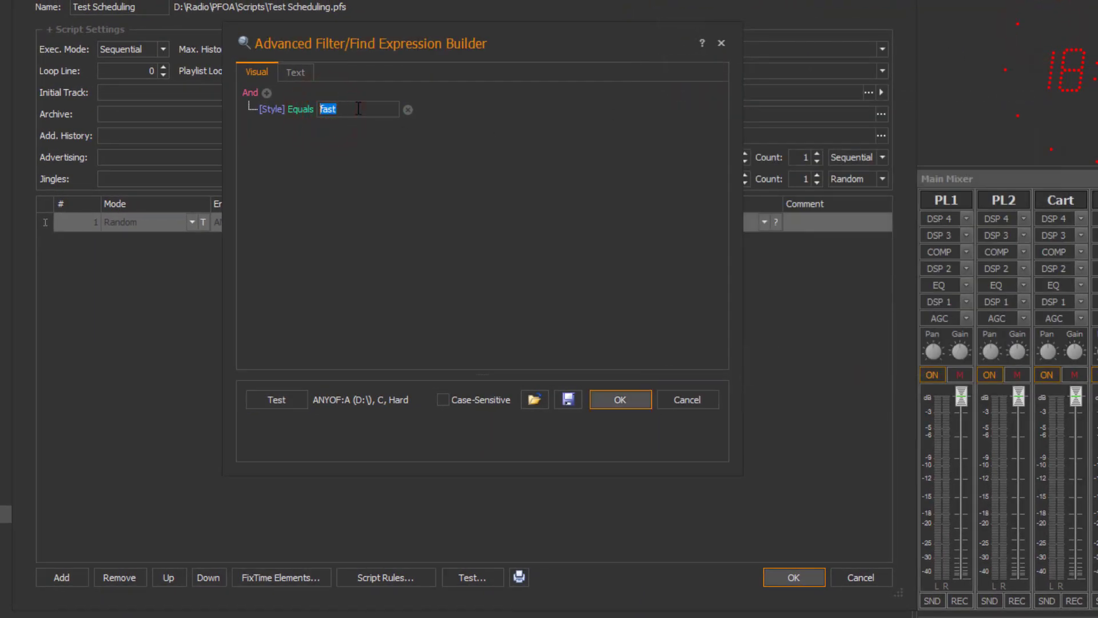
text(rotation)
click(458, 204)
click(282, 398)
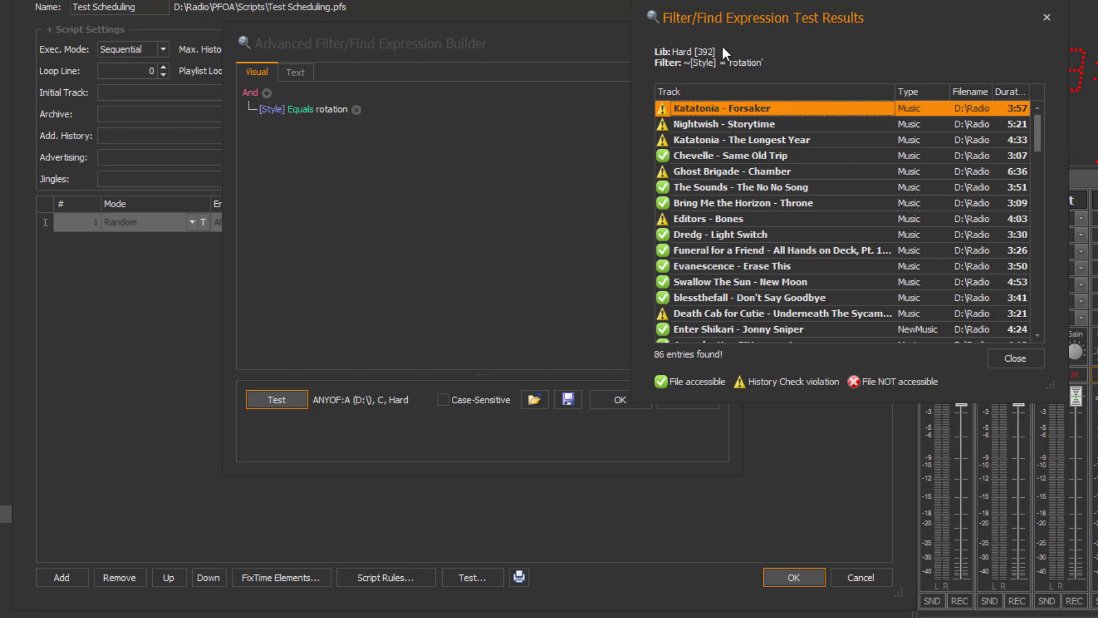
click(1046, 18)
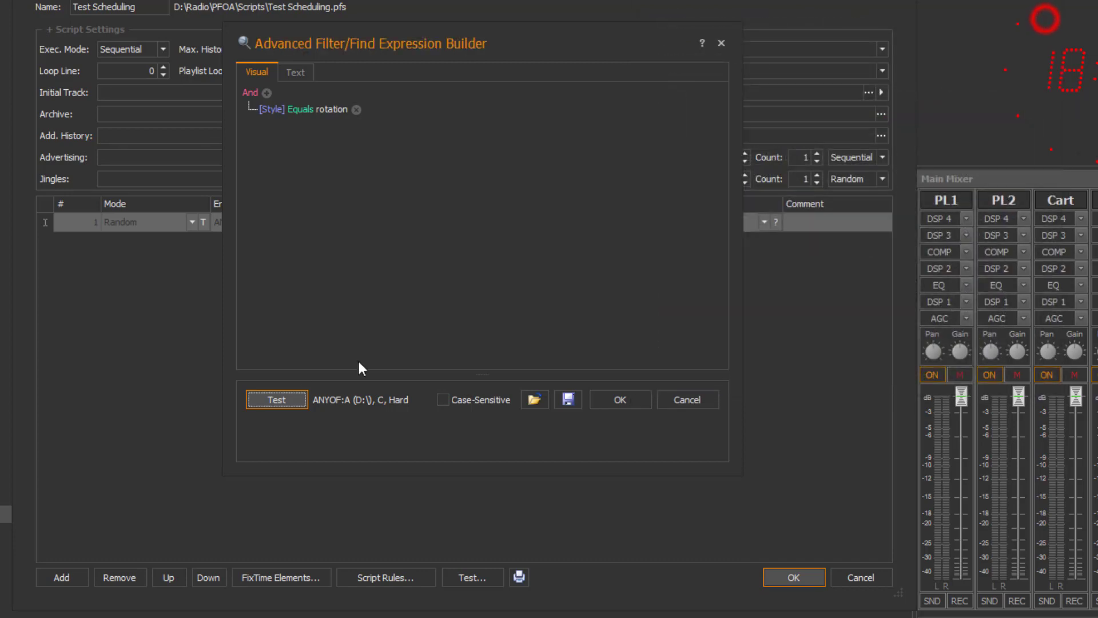
click(268, 397)
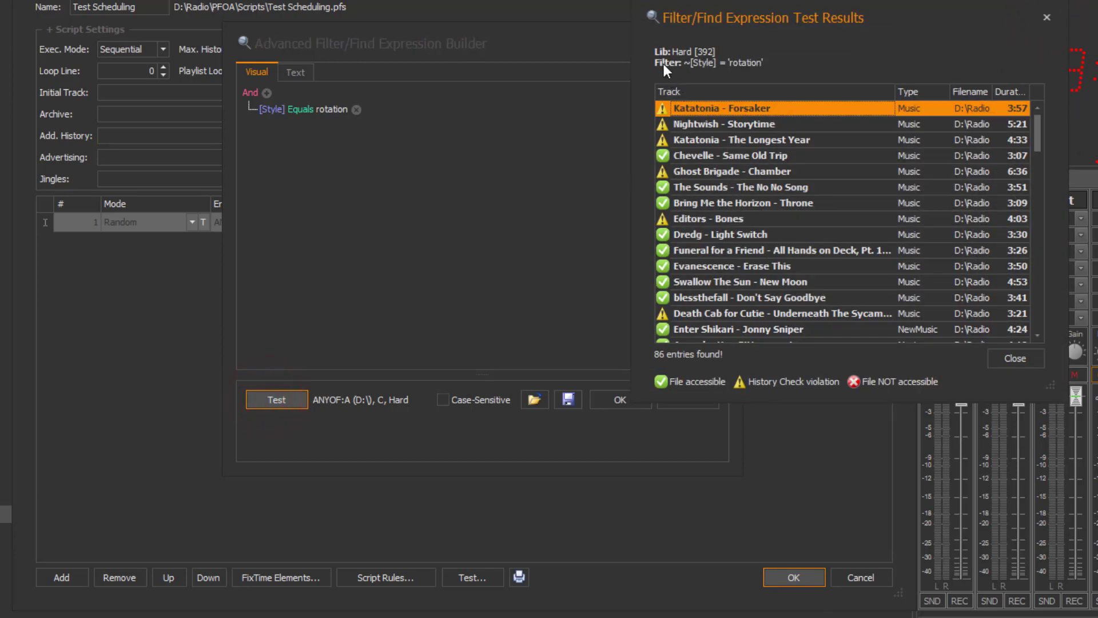
click(1043, 17)
click(296, 396)
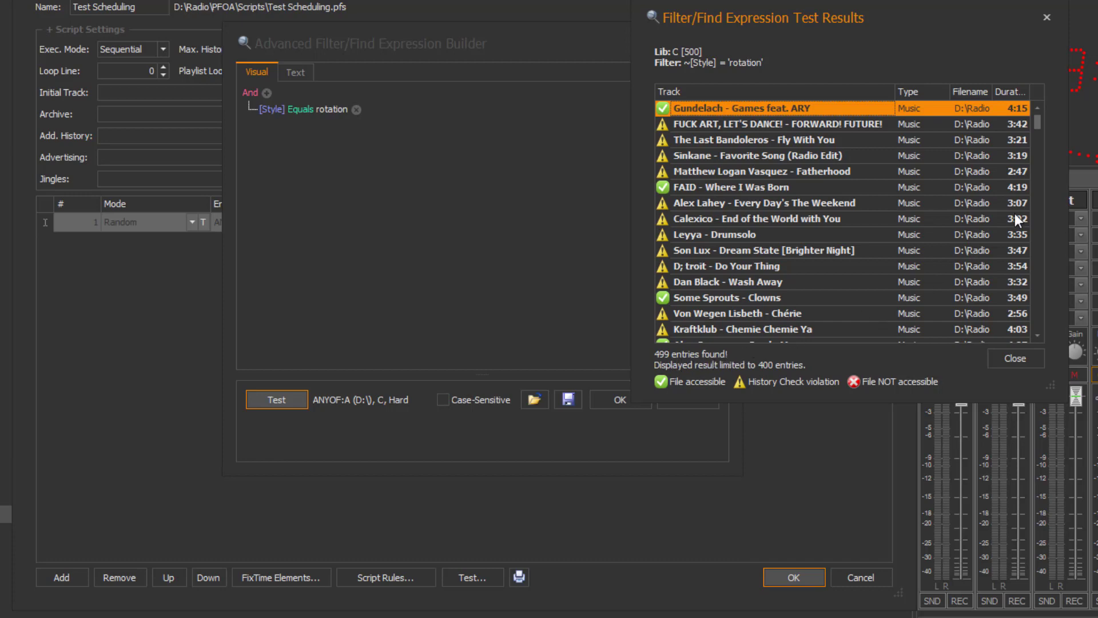
click(1046, 18)
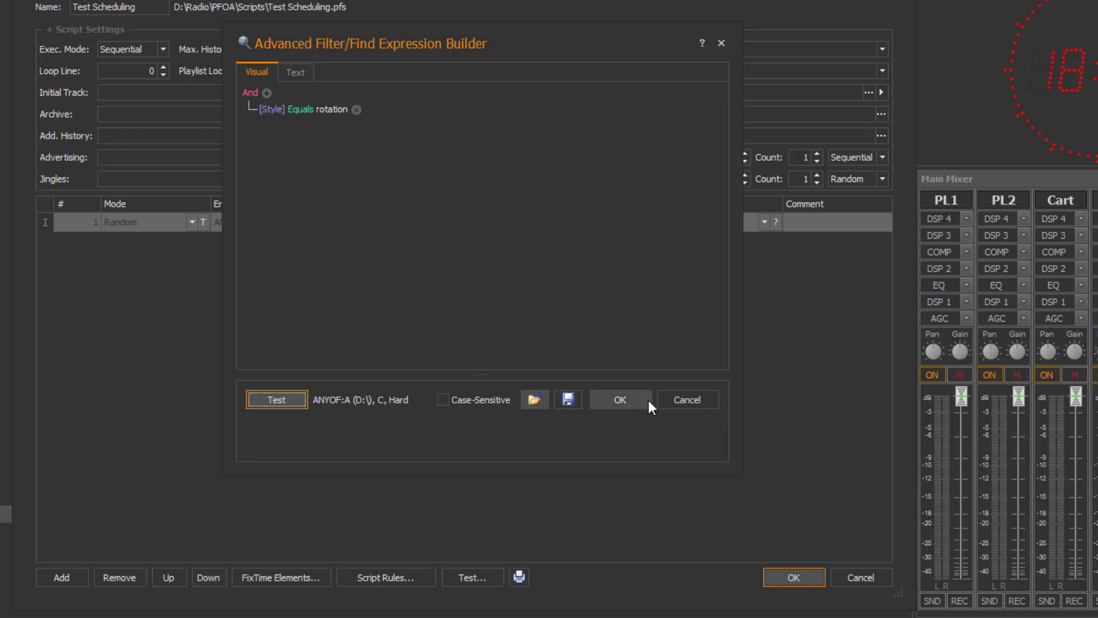
Step: Cancel the builder and add line 2 as LeastRecentlyPlayed with SuppressHistoryCheck and ForceLibraryHistoryCheck
click(685, 399)
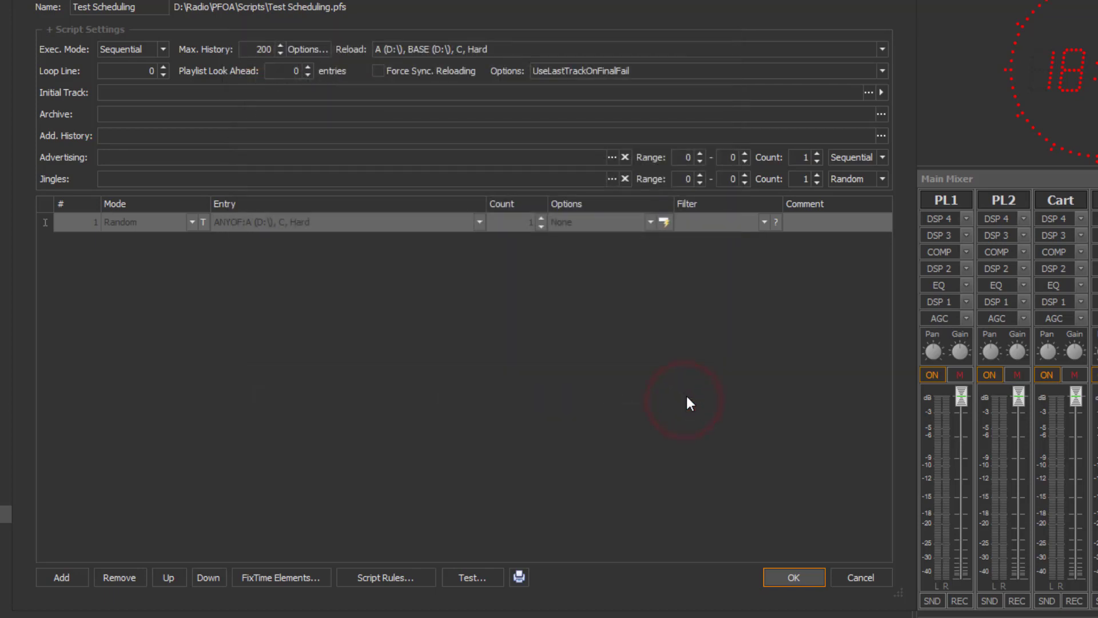
click(69, 577)
click(169, 245)
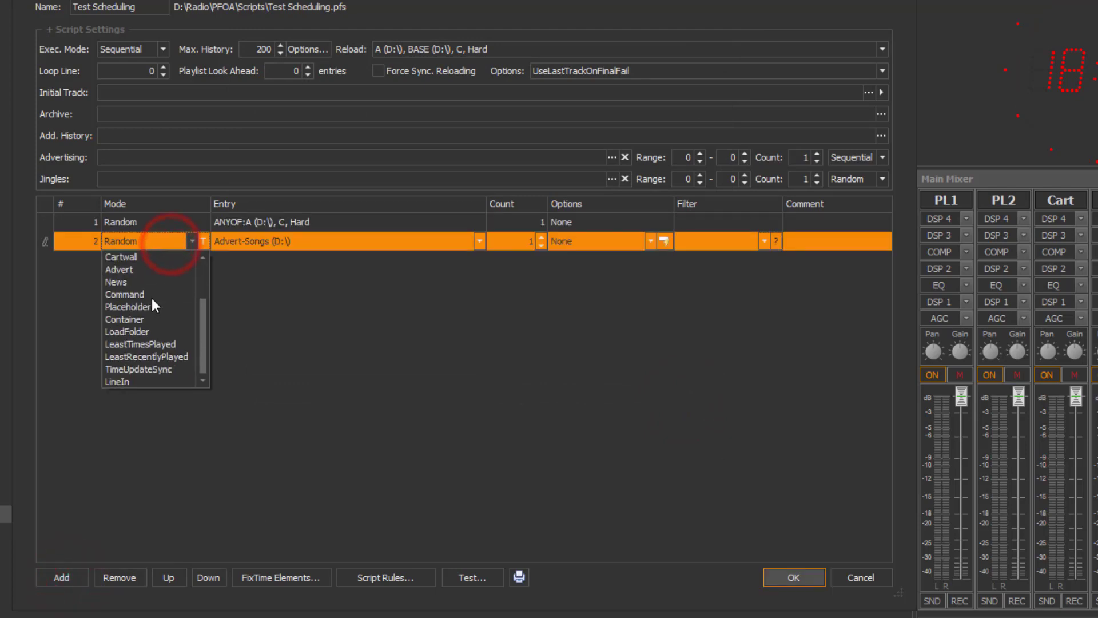
click(170, 356)
click(634, 246)
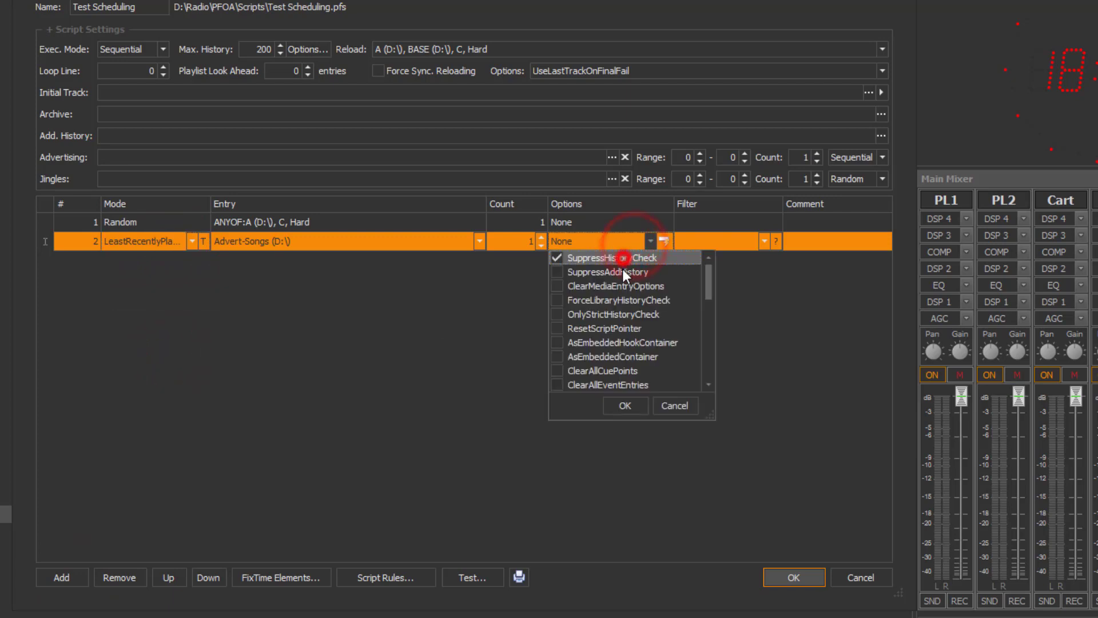
click(608, 299)
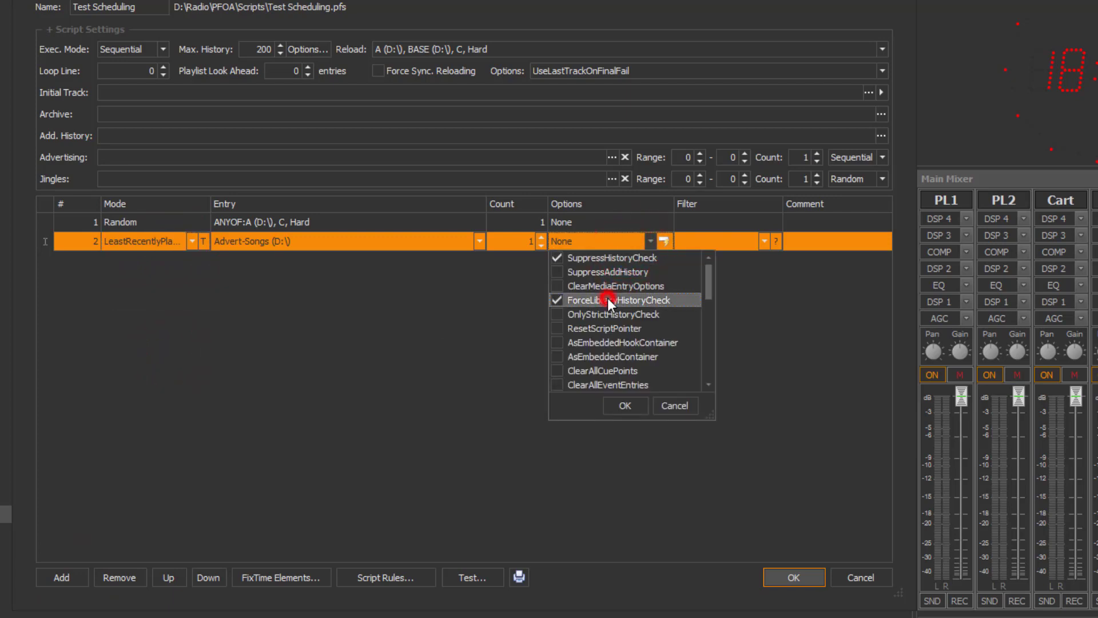
click(625, 406)
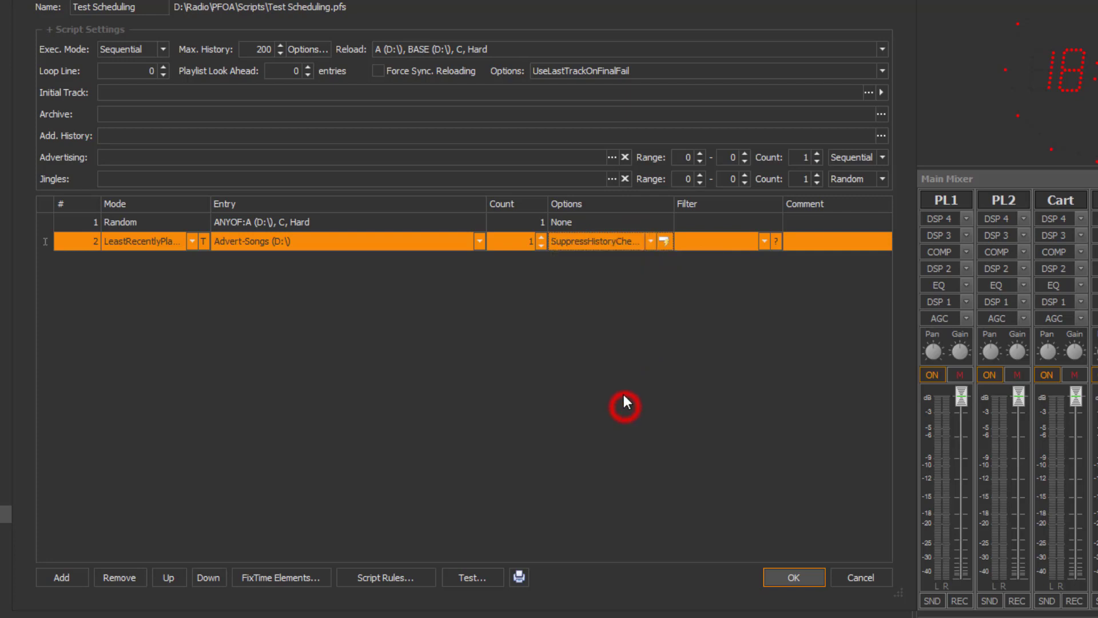
Step: Set line 2's source to BASE (D:\) and add line 3, a Random Advert-Songs (D:\) entry
click(314, 240)
click(249, 307)
click(490, 503)
click(73, 577)
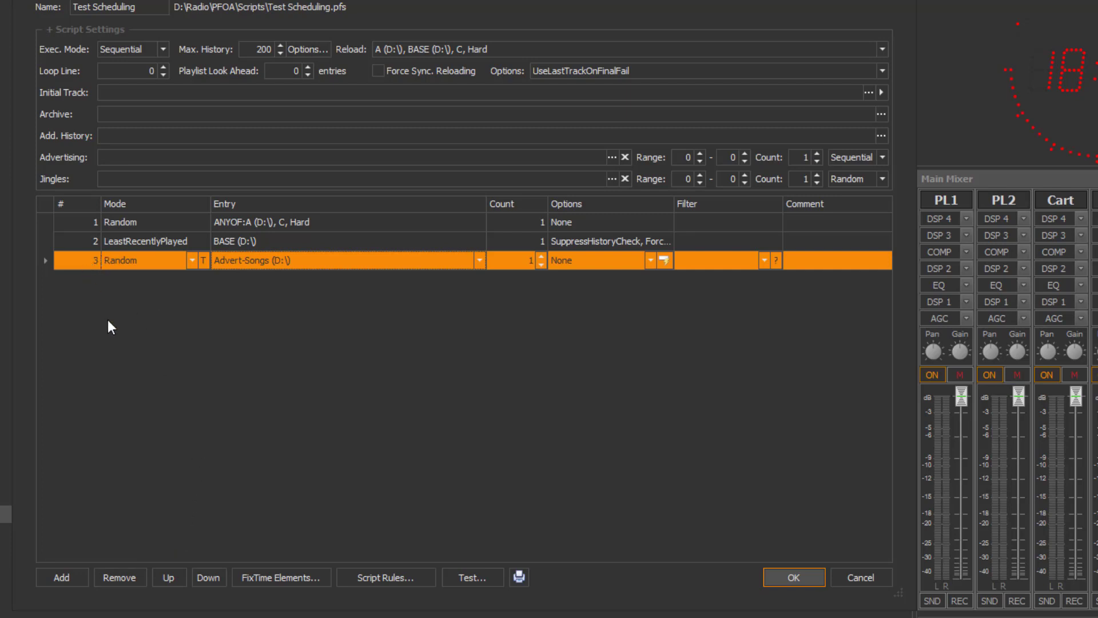
click(73, 241)
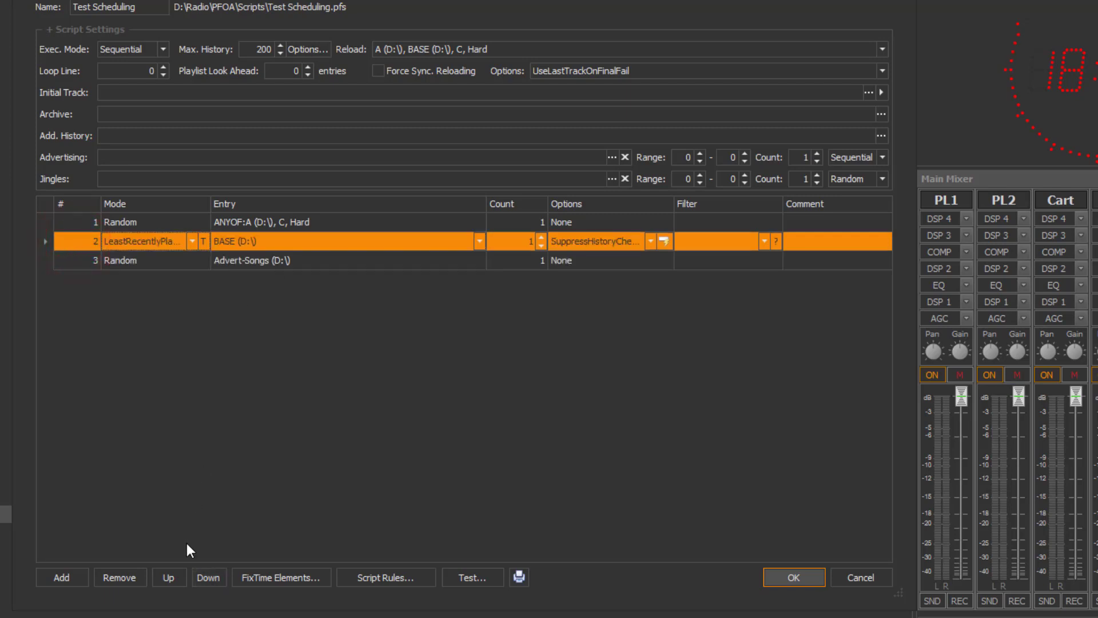
click(177, 582)
click(179, 584)
click(217, 584)
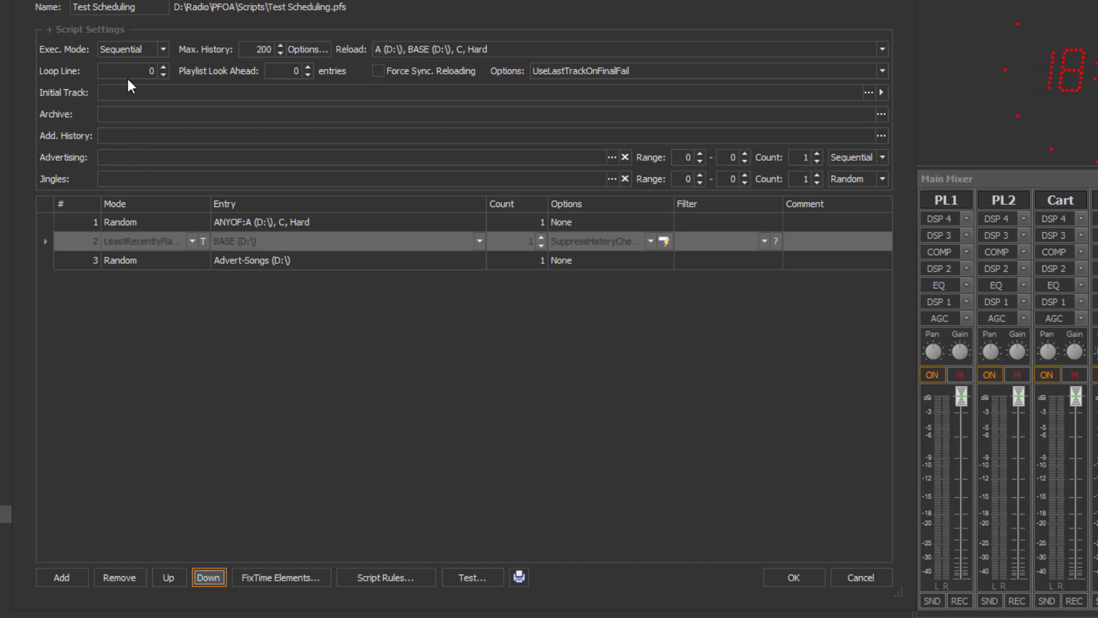
Step: Set the script's Loop Line to 2
click(142, 71)
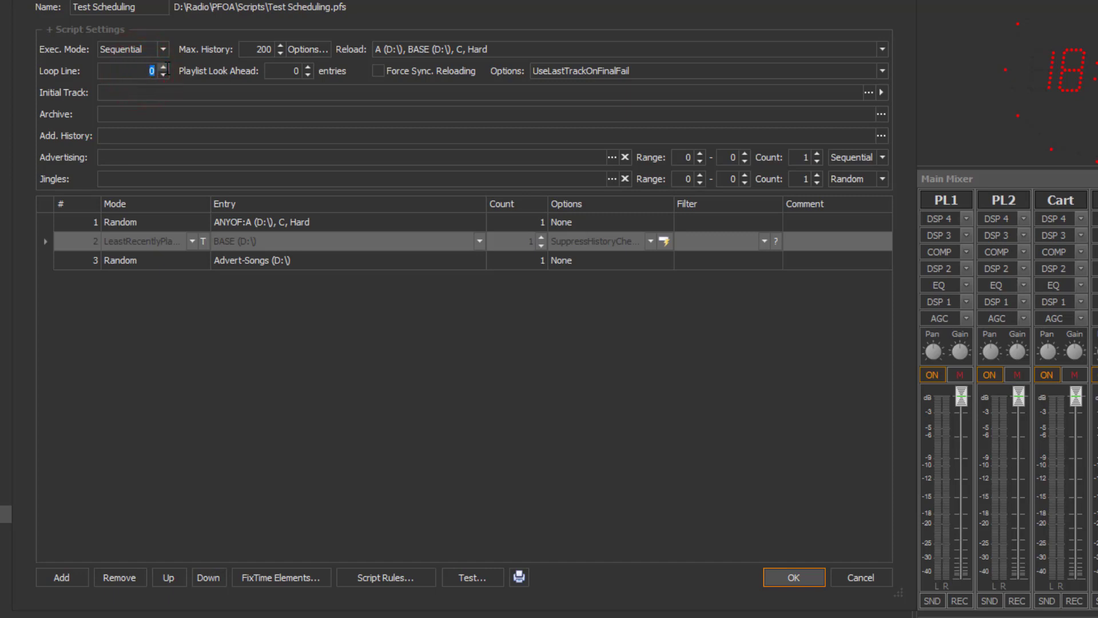
text(2)
click(264, 455)
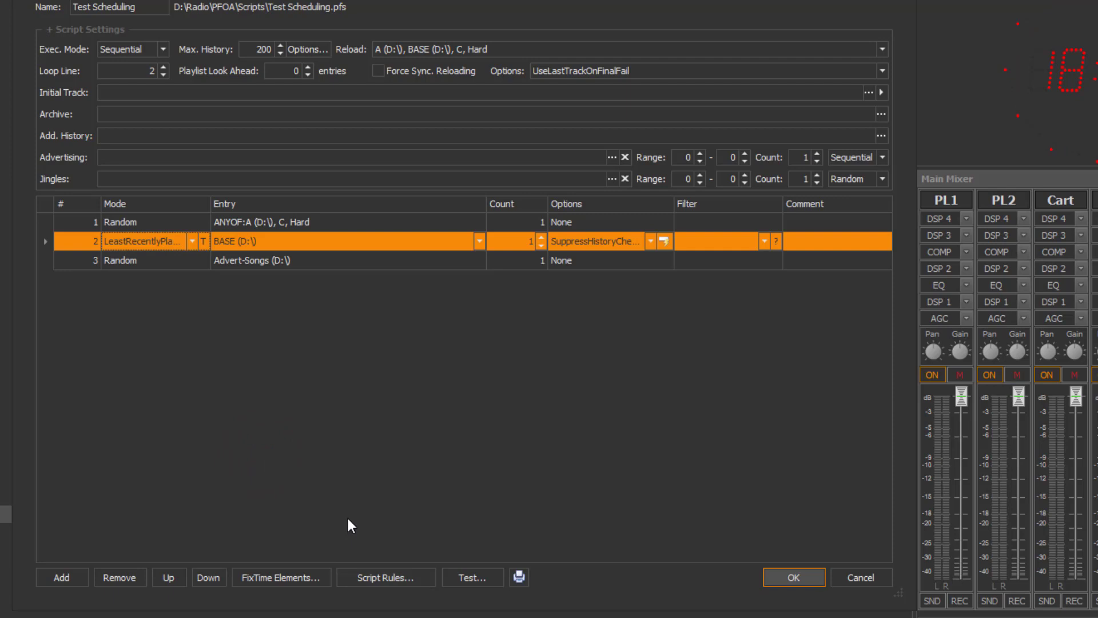
Step: Open the Script Rules Editor for the Test Scheduling script
click(380, 575)
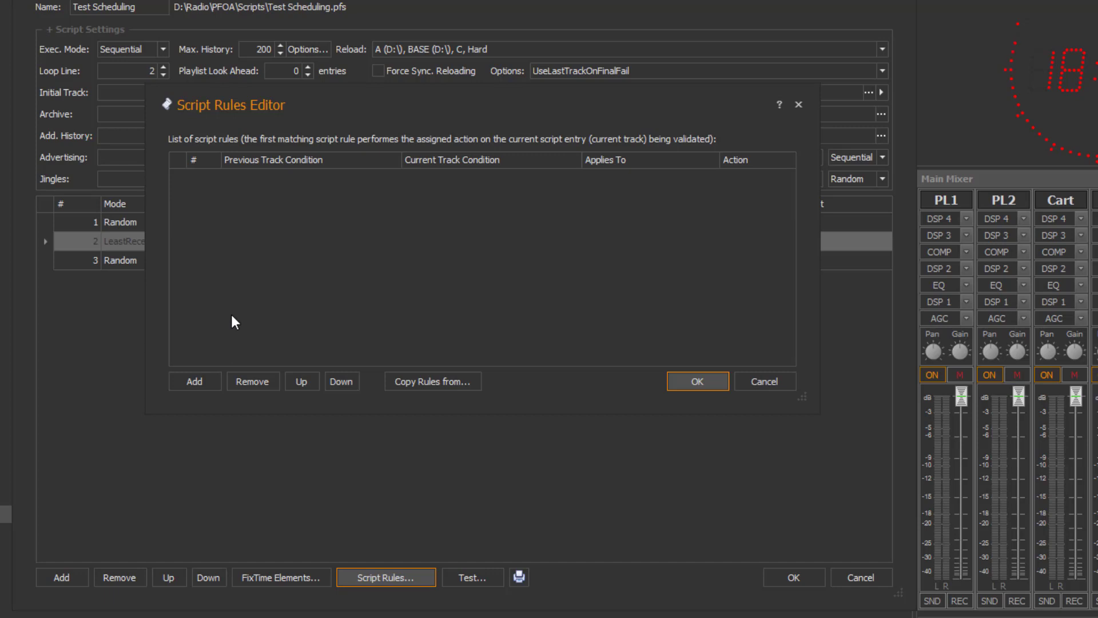
Step: Add a rule whose previous-track condition is [Media Type] Equals Jingle
click(195, 388)
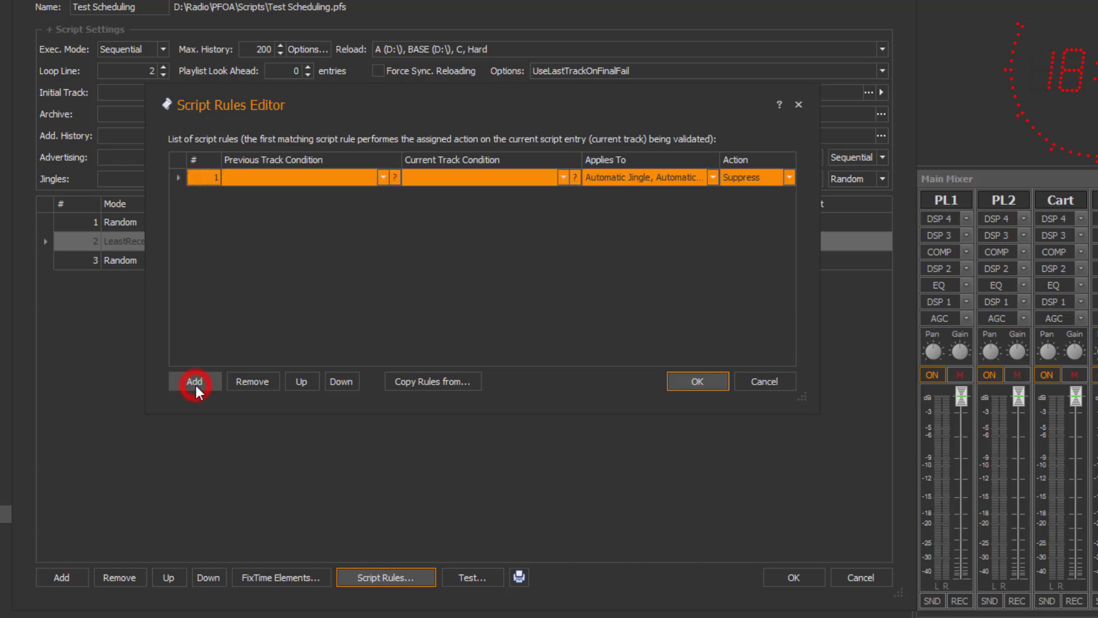
click(397, 183)
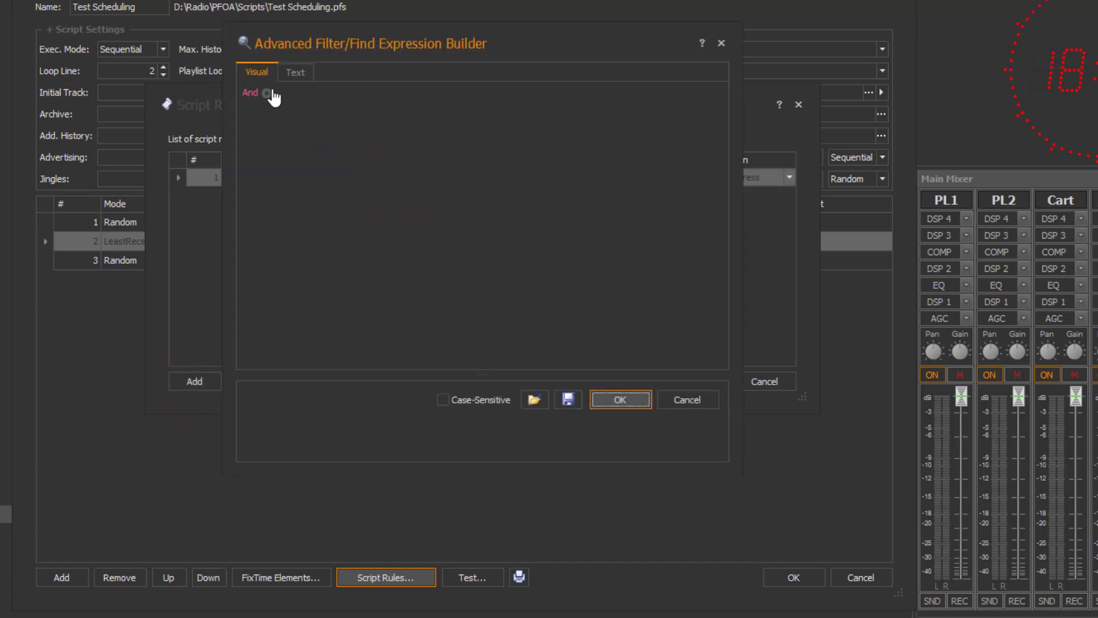
click(267, 93)
click(280, 109)
scroll(307, 186, down, 5)
scroll(307, 187, down, 5)
click(310, 186)
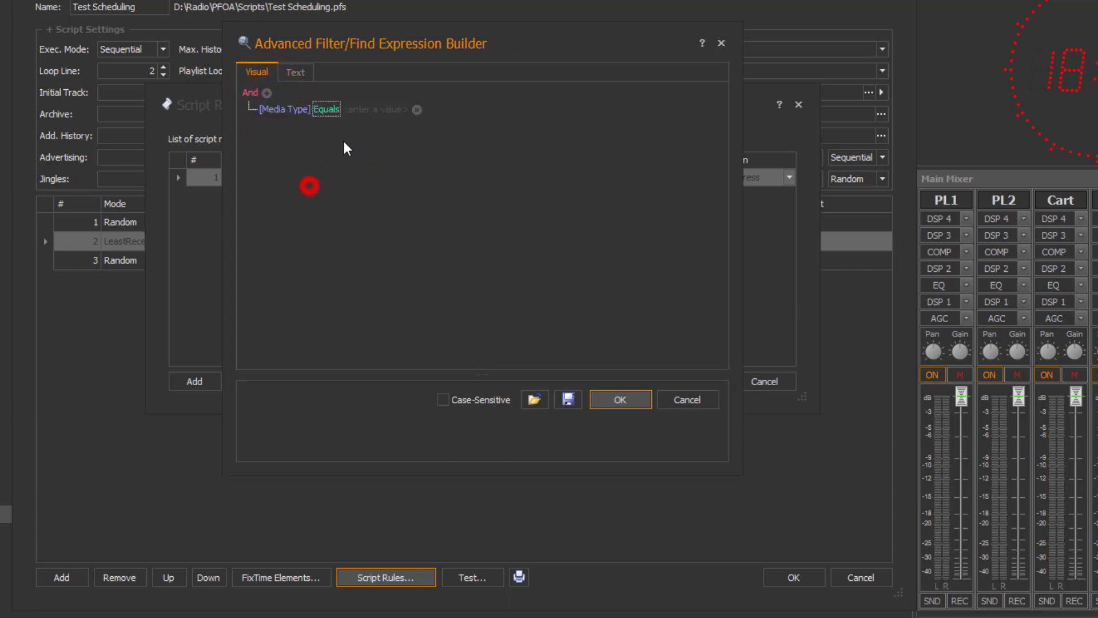
click(365, 108)
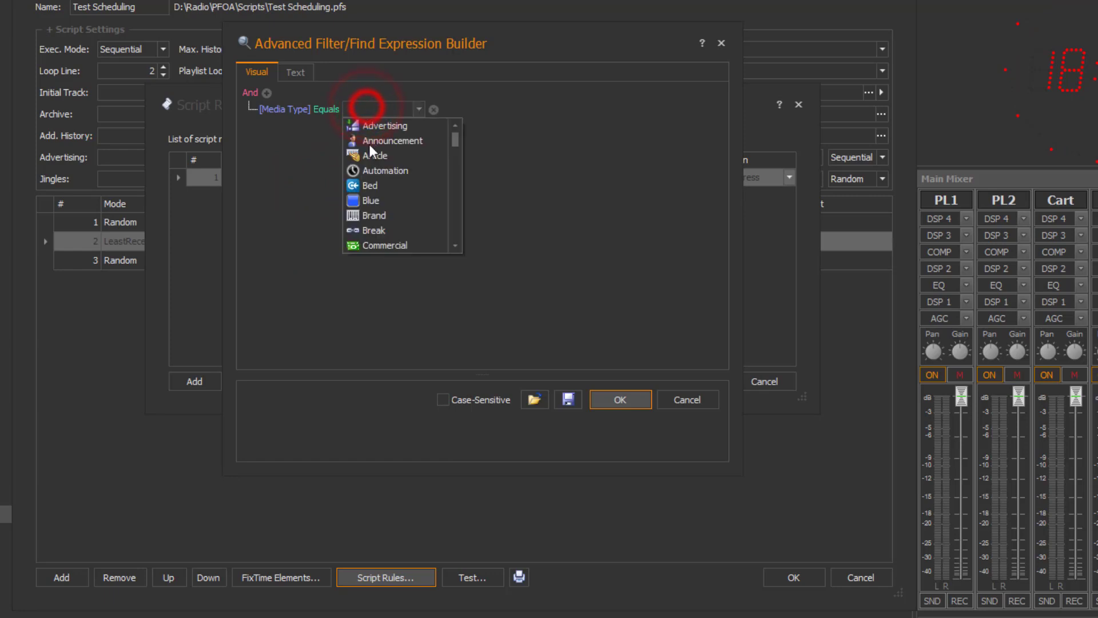
scroll(375, 168, down, 5)
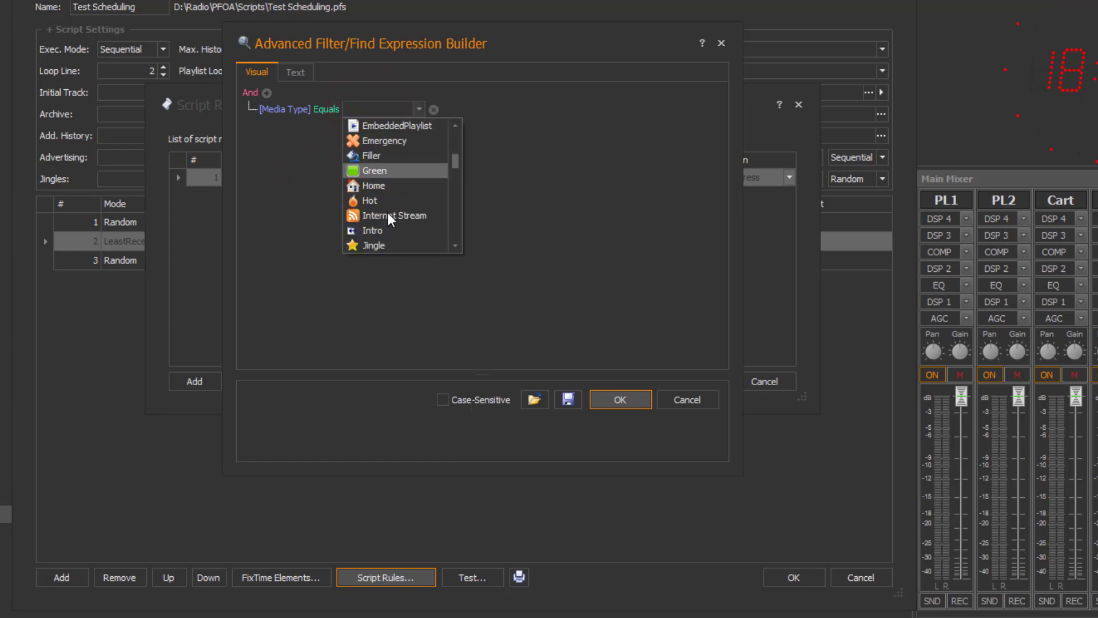
click(386, 243)
click(599, 399)
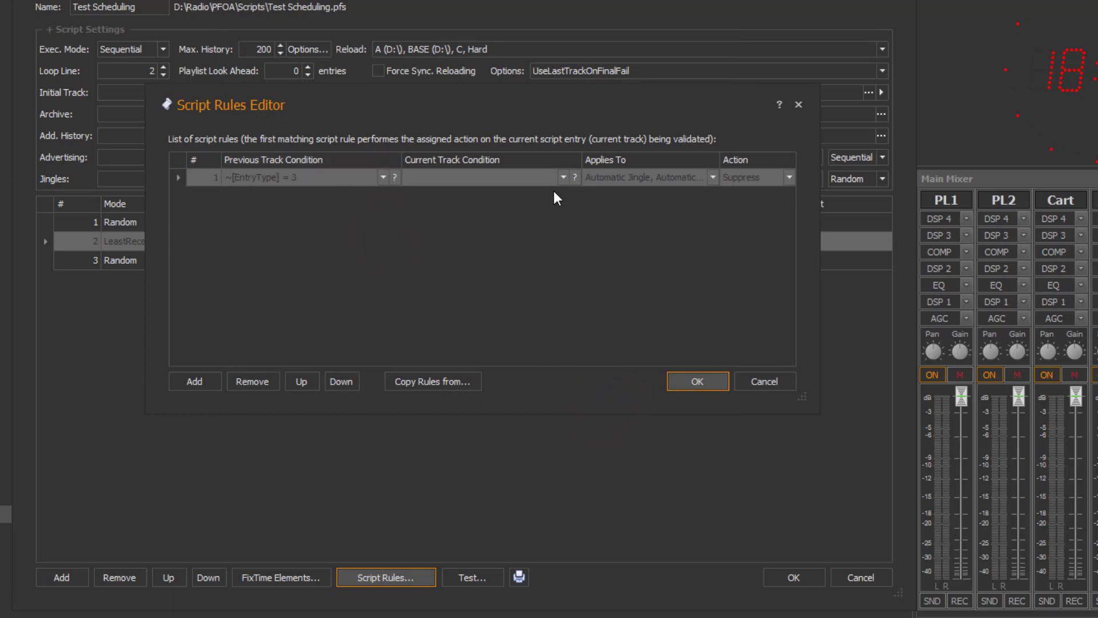
Step: Set the rule's current-track condition to [Media Type] Equals Jingle
click(574, 178)
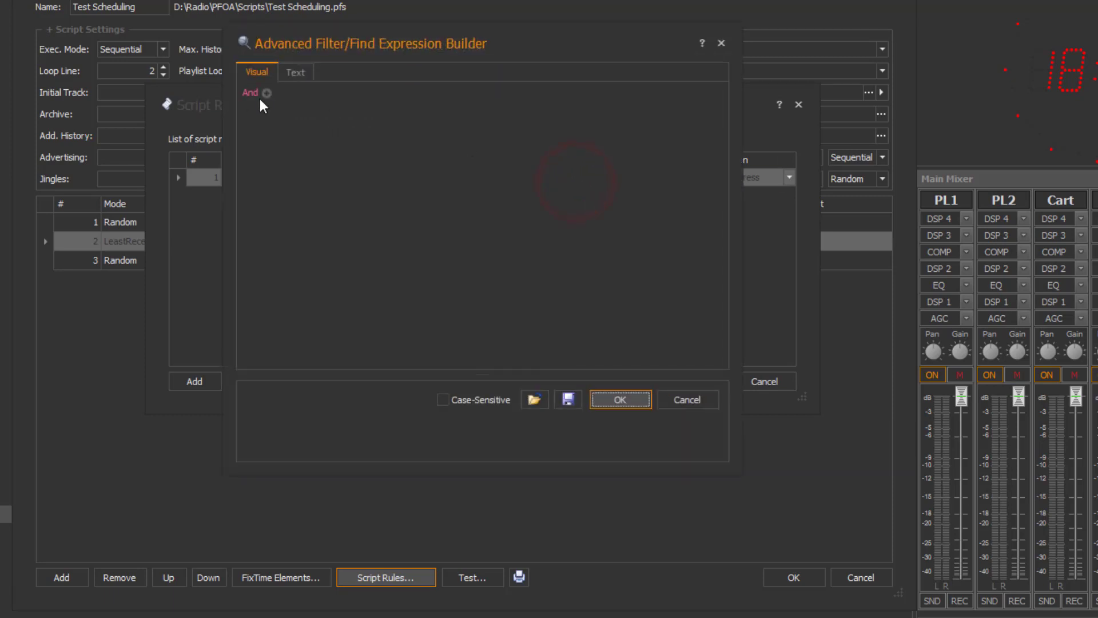
click(266, 93)
click(278, 109)
scroll(317, 214, down, 10)
click(301, 223)
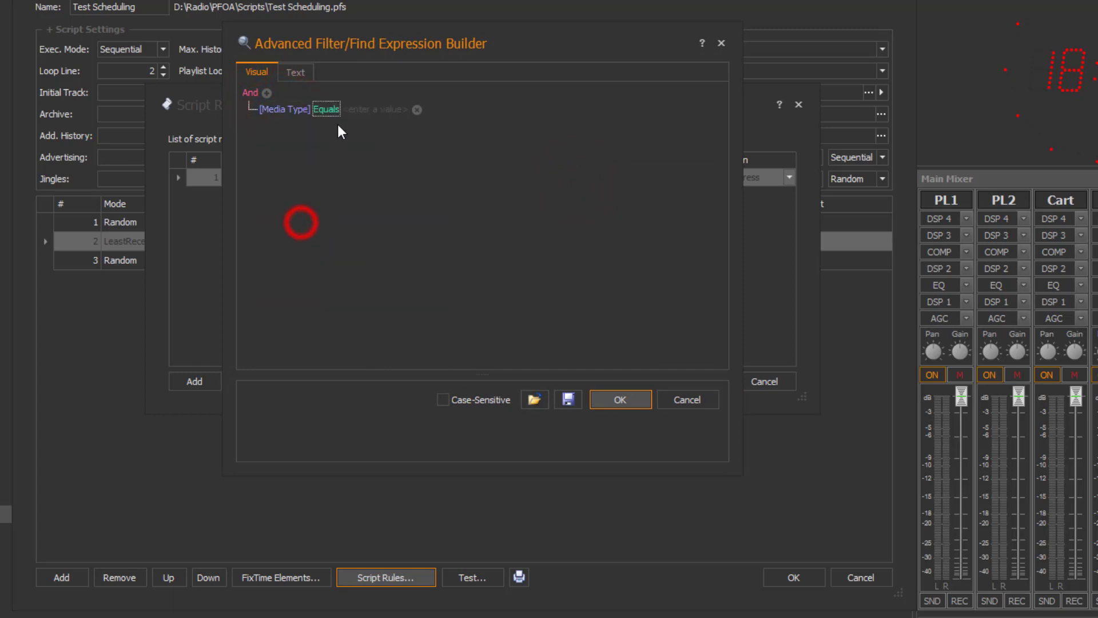
click(364, 111)
scroll(390, 171, down, 5)
scroll(396, 231, down, 1)
click(384, 244)
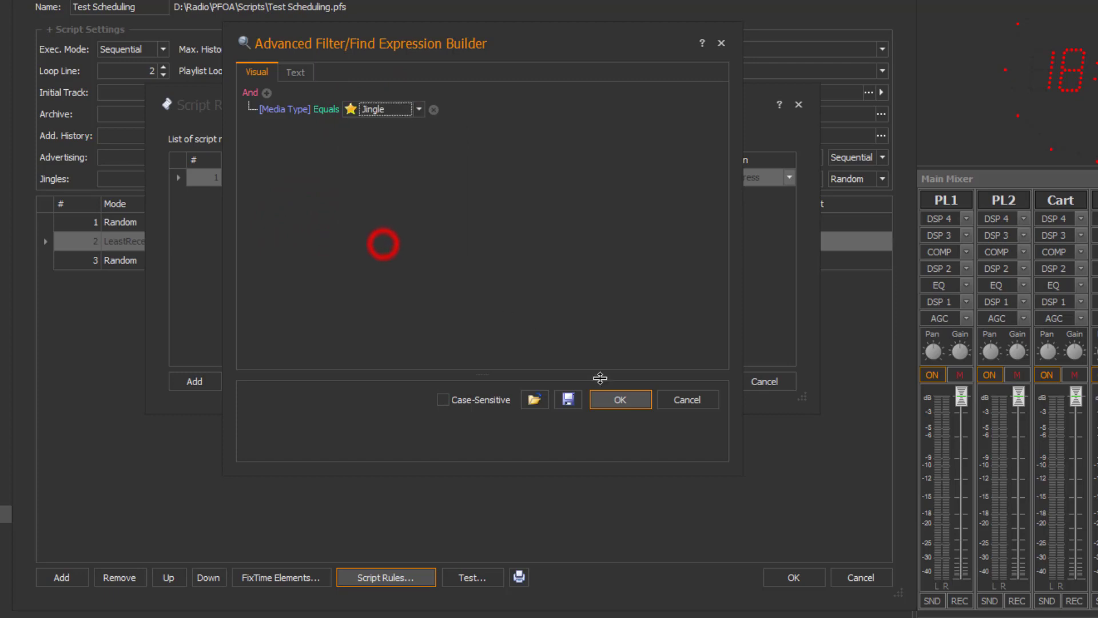
click(619, 404)
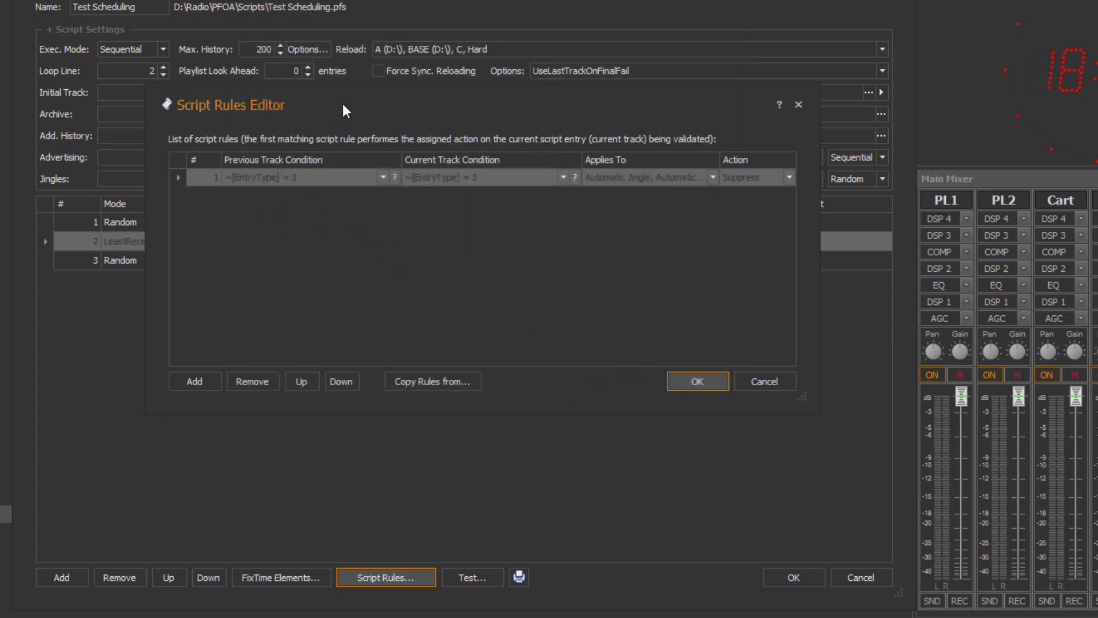
Step: Make the rule also apply to Advert and News, keep Suppress, and save the rules
click(714, 178)
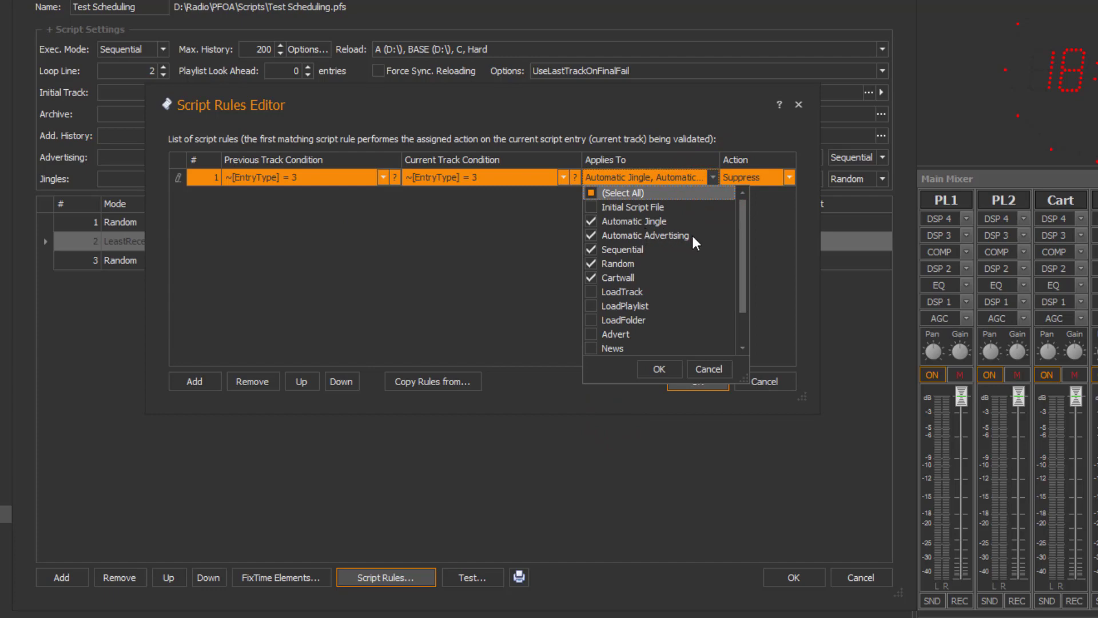
scroll(668, 292, down, 1)
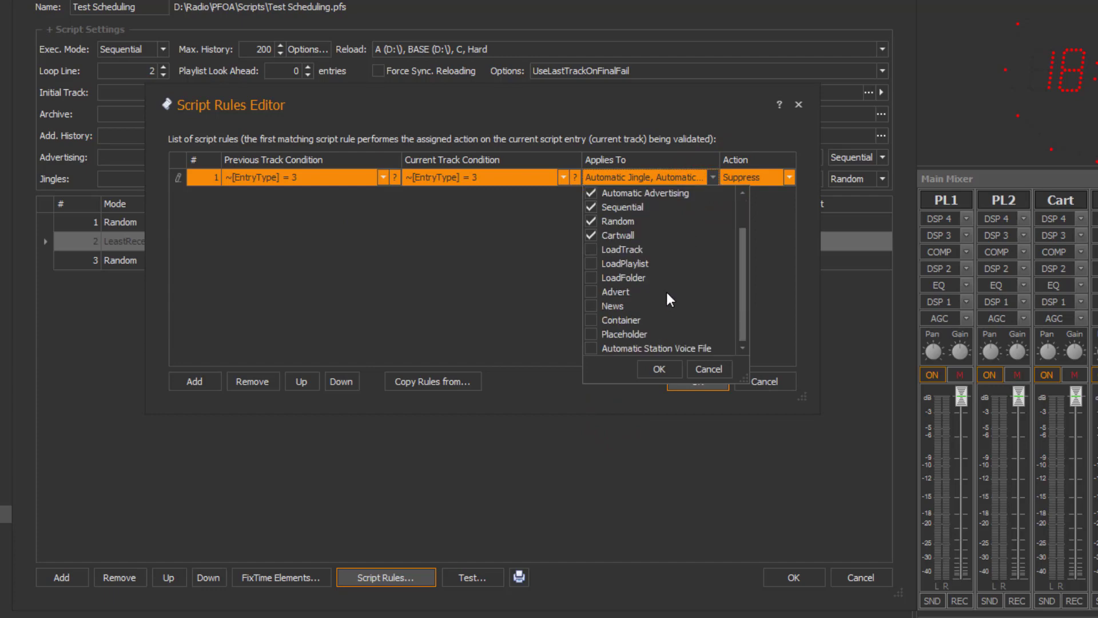
click(617, 292)
click(616, 306)
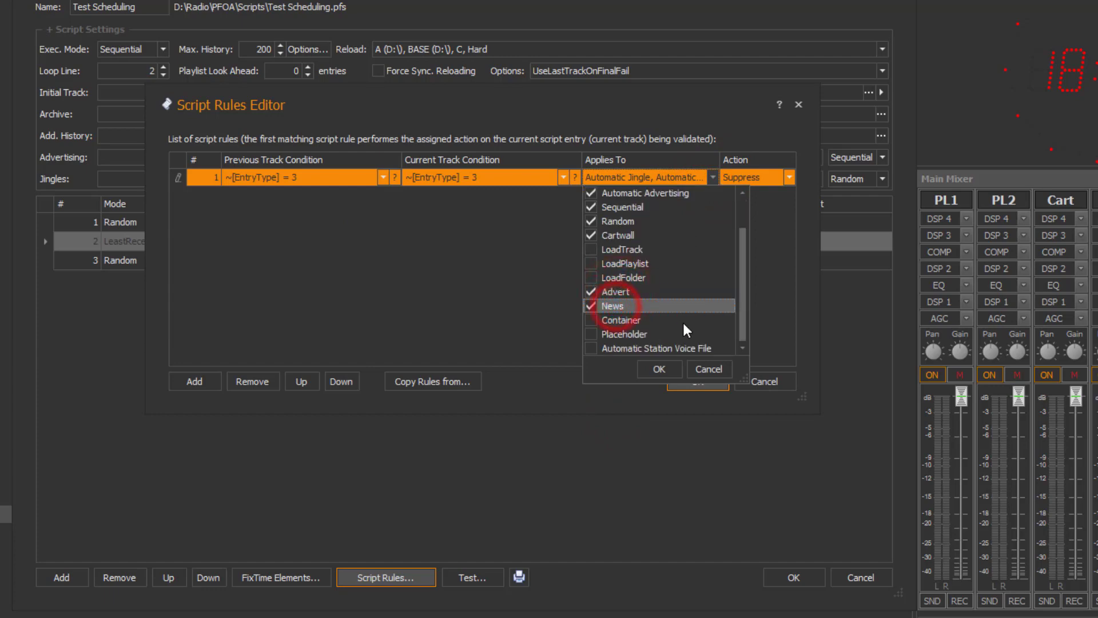
click(658, 368)
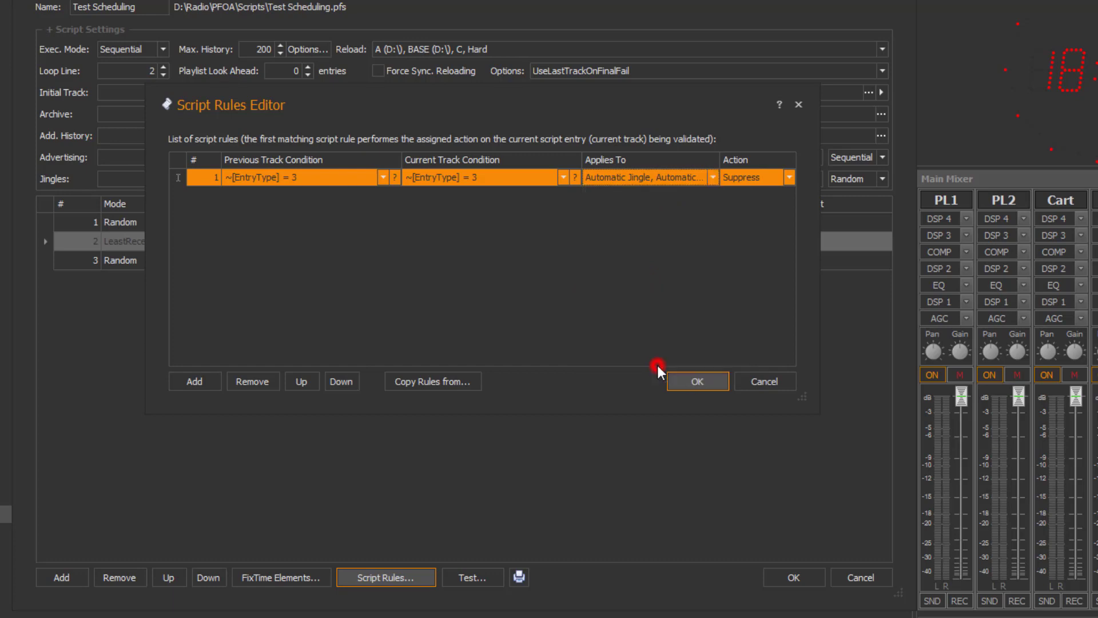
click(788, 177)
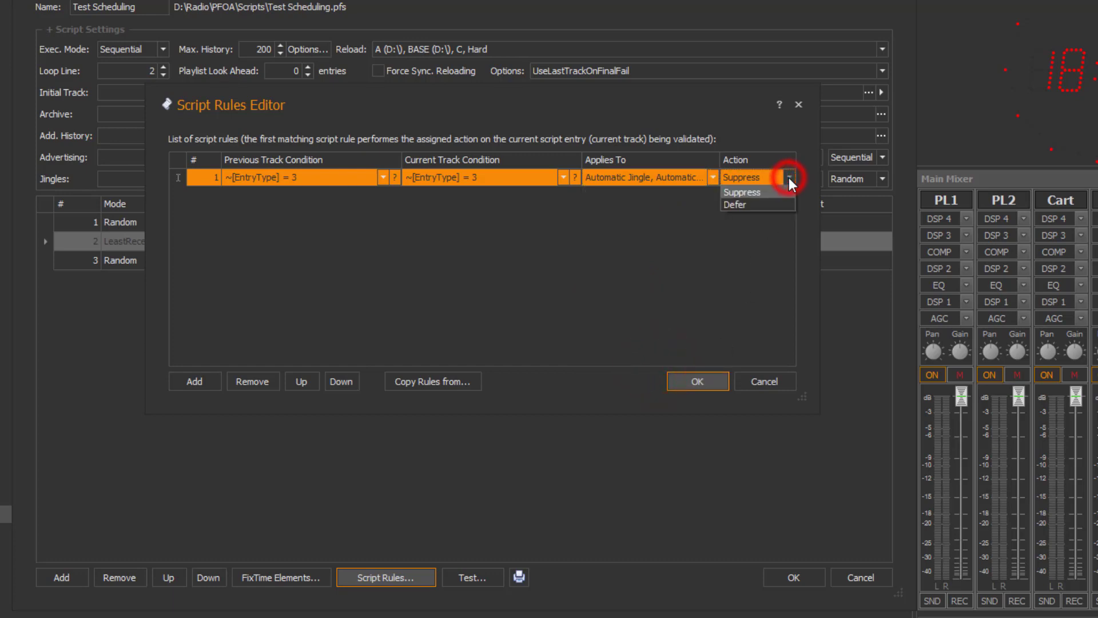
click(759, 193)
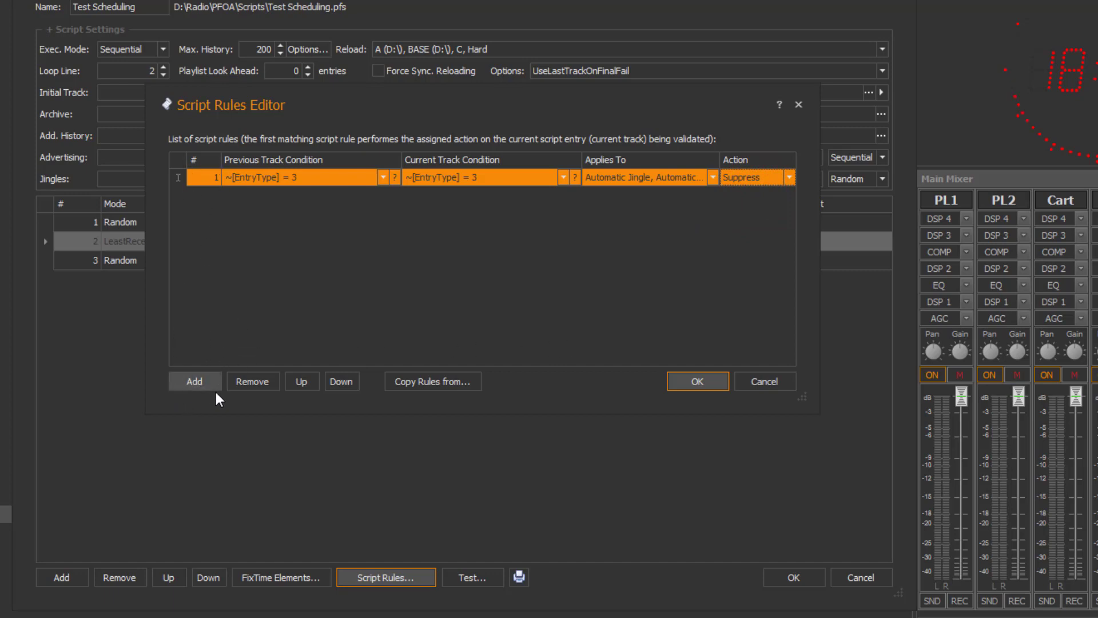
click(696, 382)
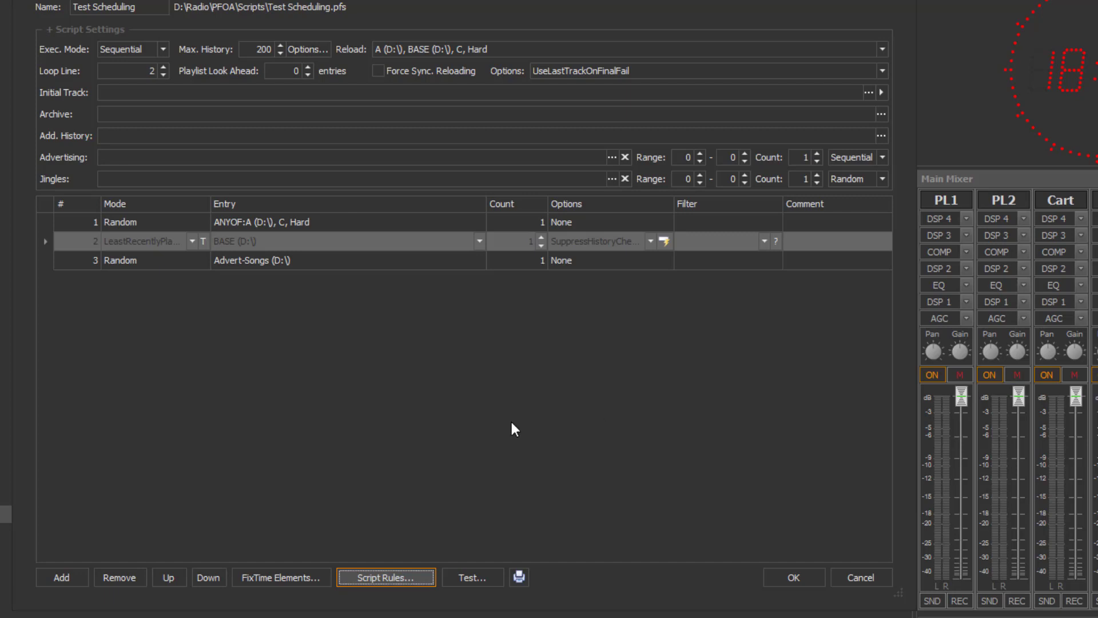
Step: Add line 4 in Cartwall mode with Dropins as its entry
click(67, 575)
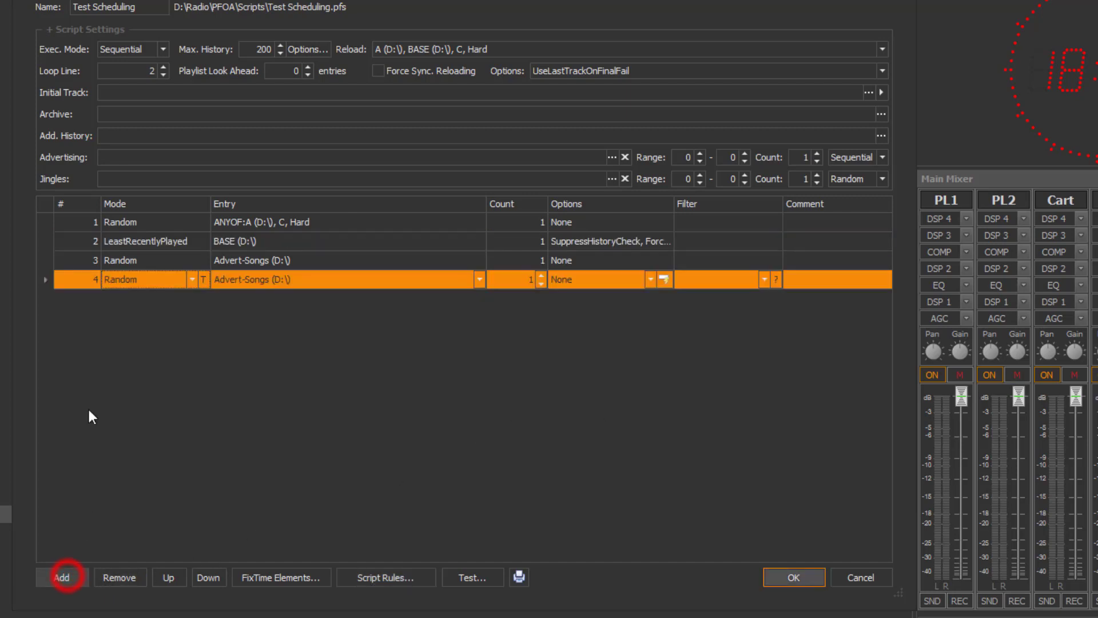
click(127, 281)
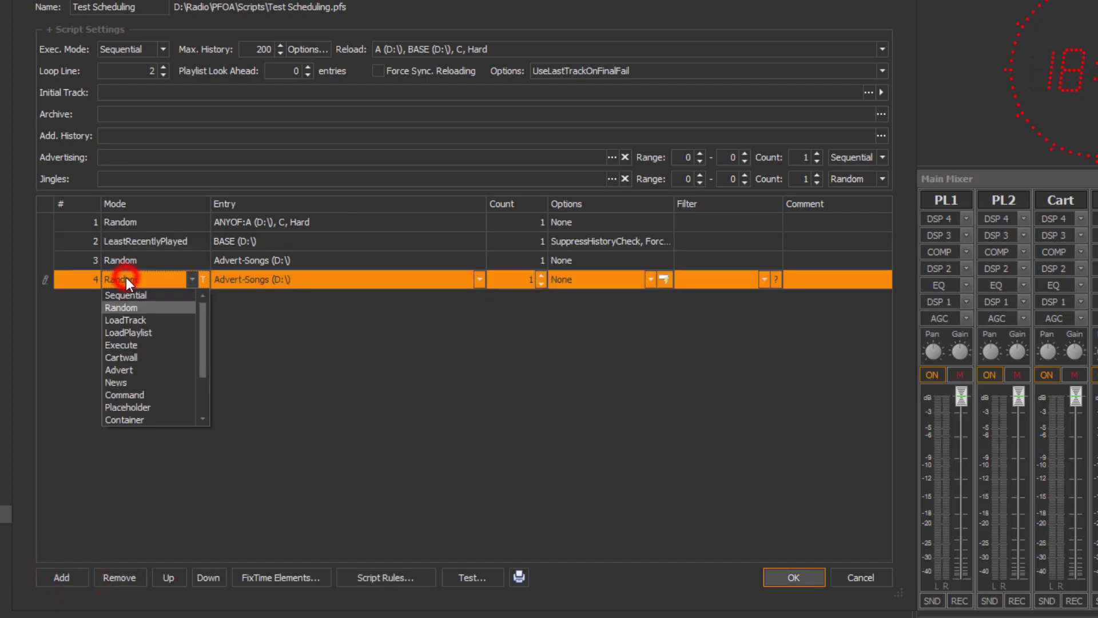
click(141, 356)
click(454, 276)
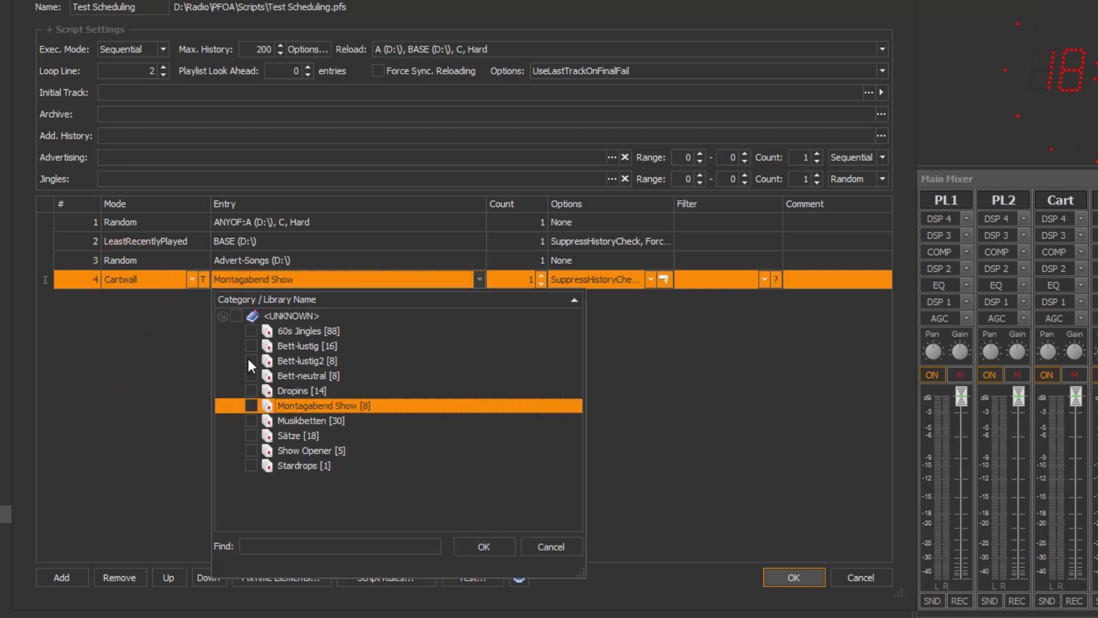
click(486, 548)
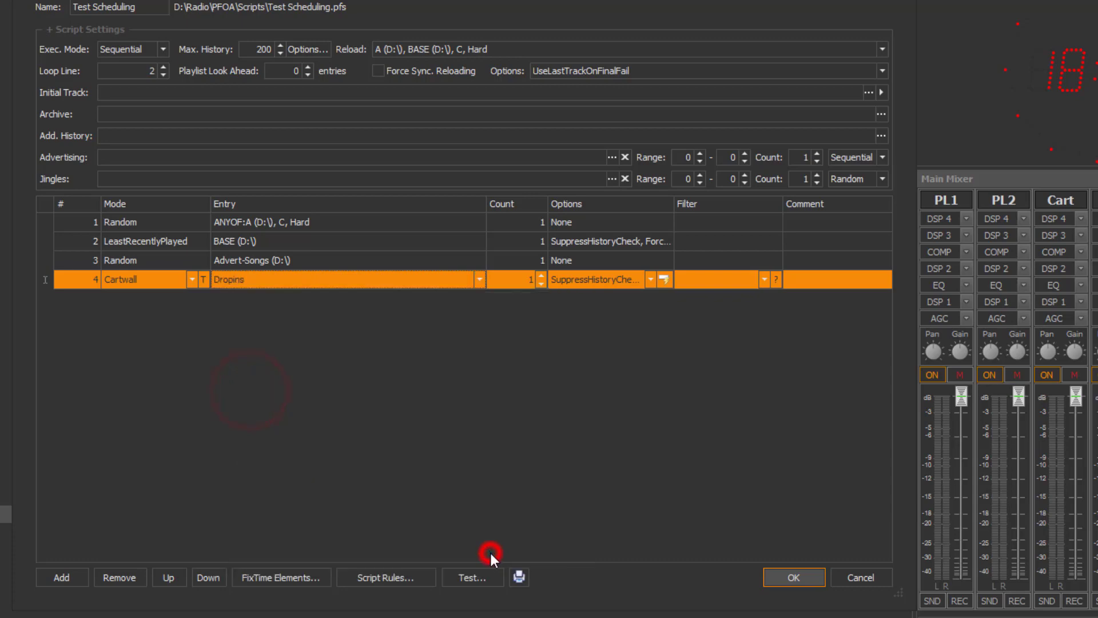
Step: Add line 5 drawing from the Old (D:\) library
click(60, 578)
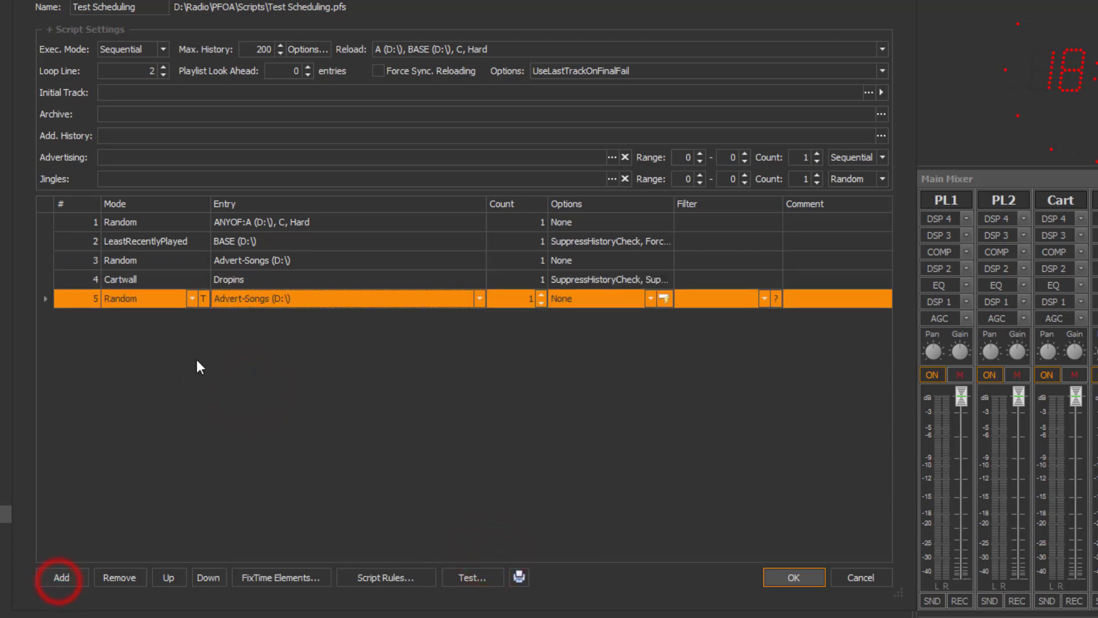
click(272, 300)
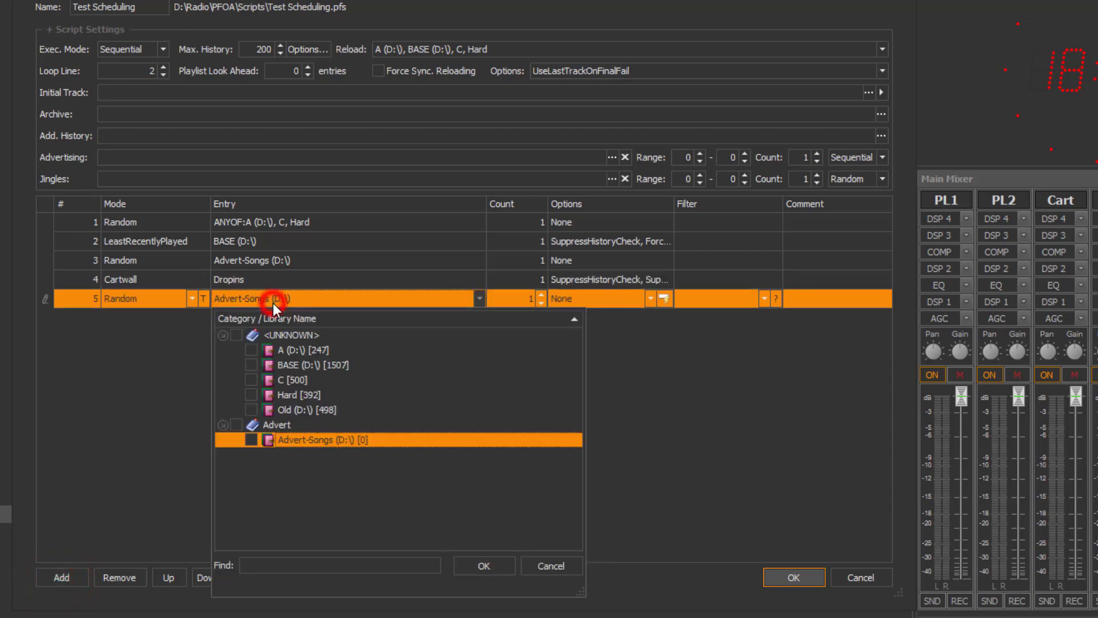
click(252, 409)
click(484, 566)
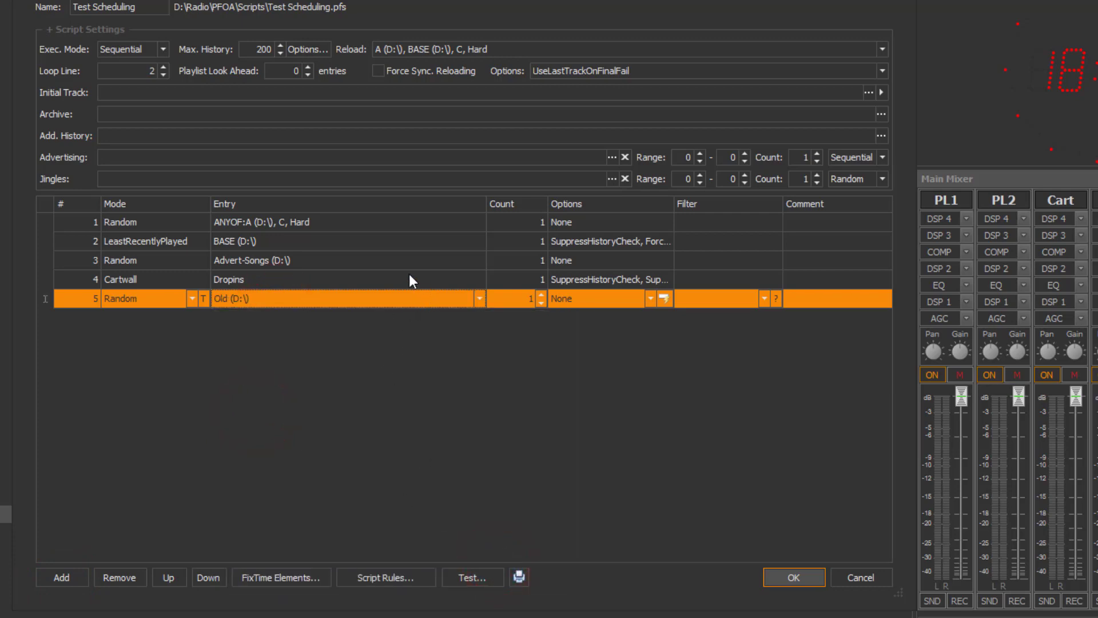
Step: Change line 3's entry to the C library
click(318, 262)
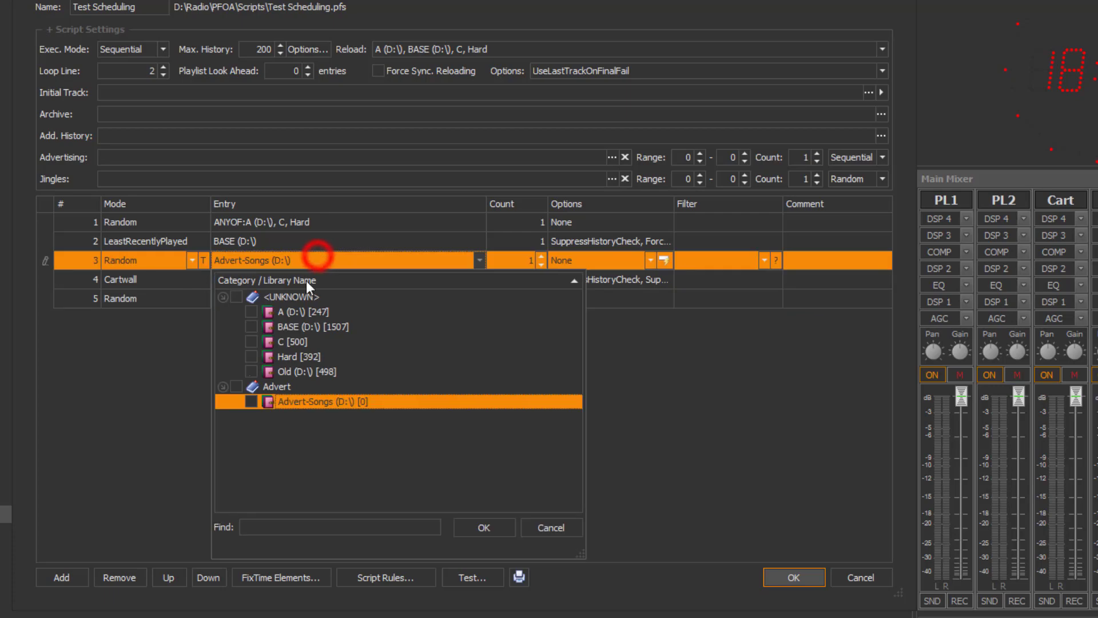
click(251, 341)
click(472, 526)
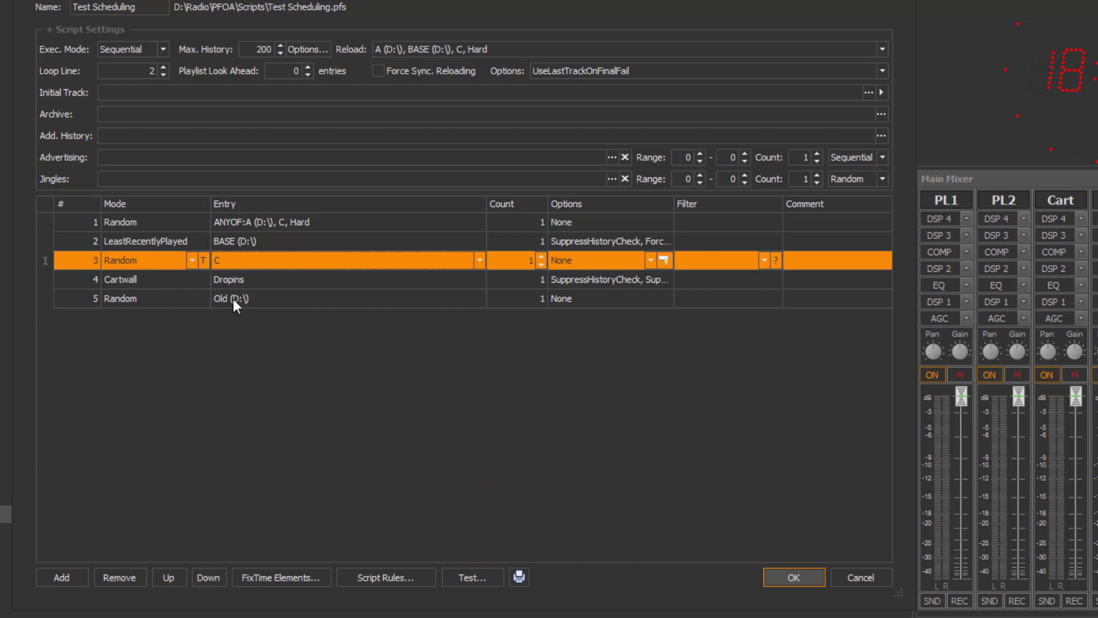
click(670, 283)
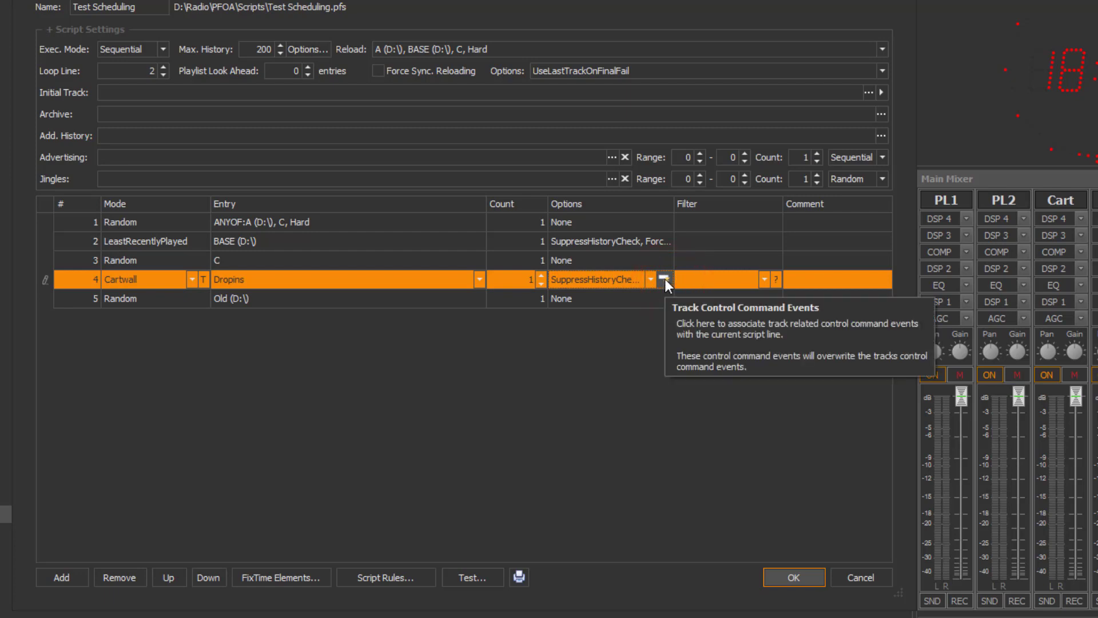
Step: Set the Dropins line's transition to 'VO: End with Ramp of Next Track' with -3 dB attenuation
click(665, 279)
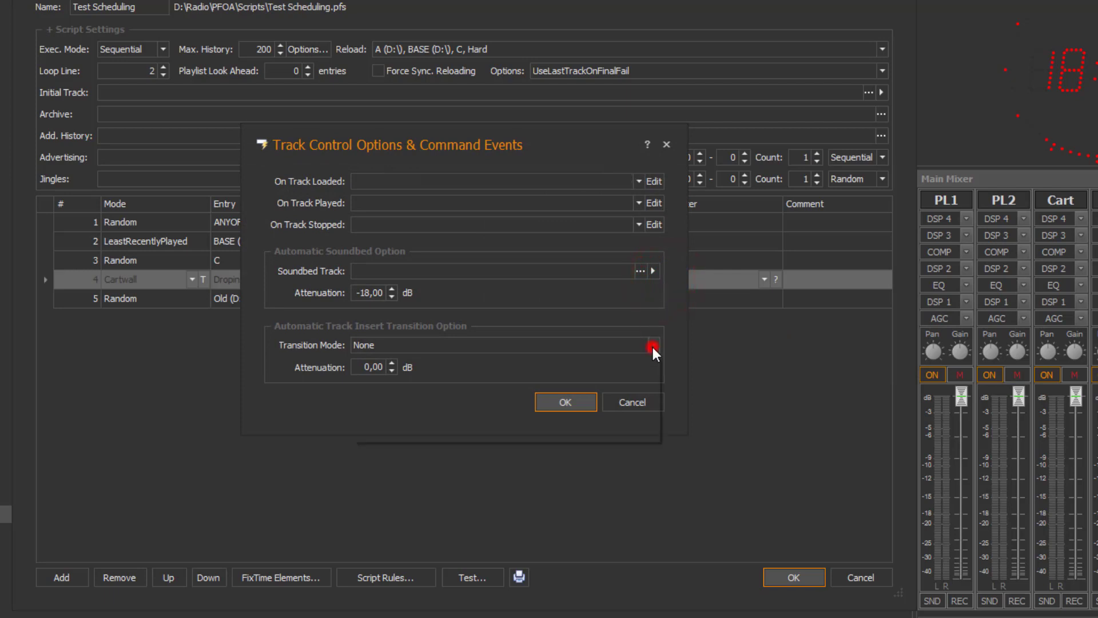
click(653, 345)
scroll(561, 385, down, 3)
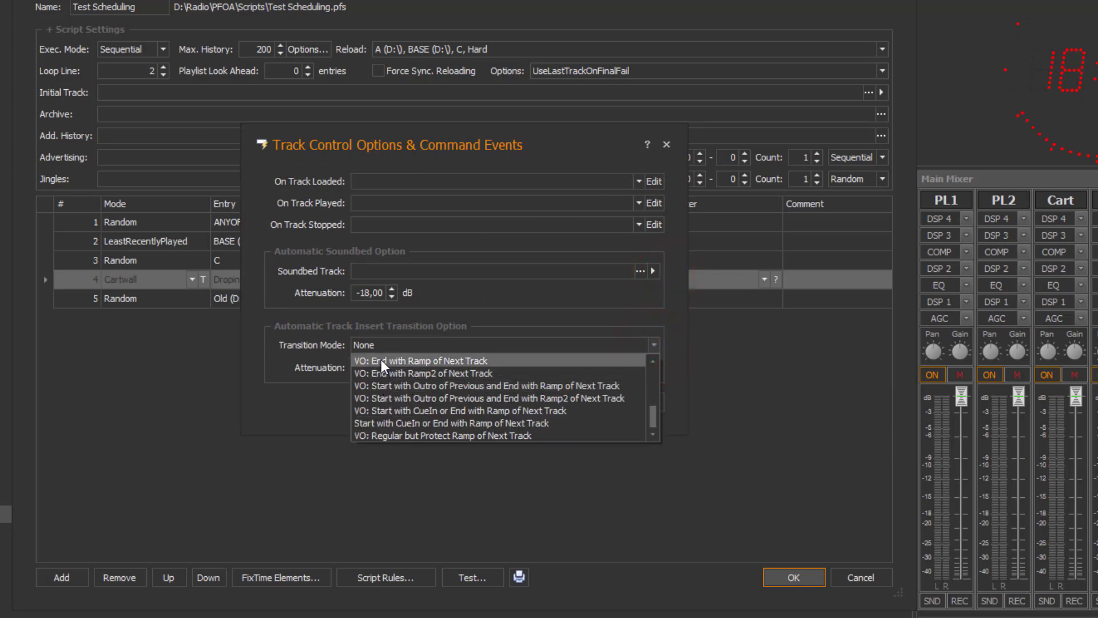
click(451, 361)
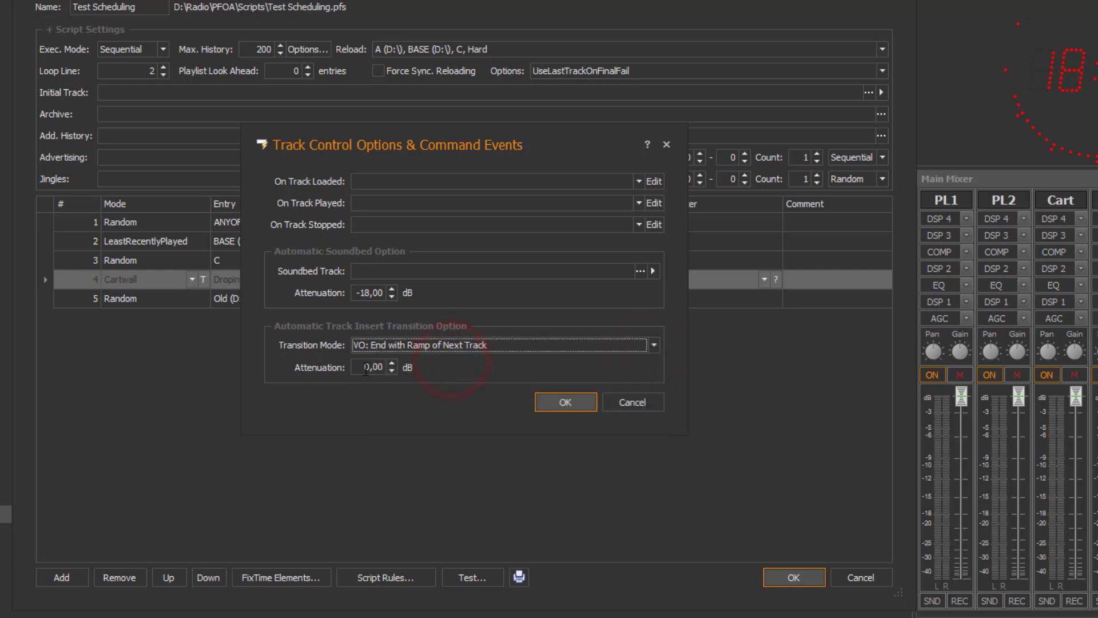
drag(368, 369, 357, 366)
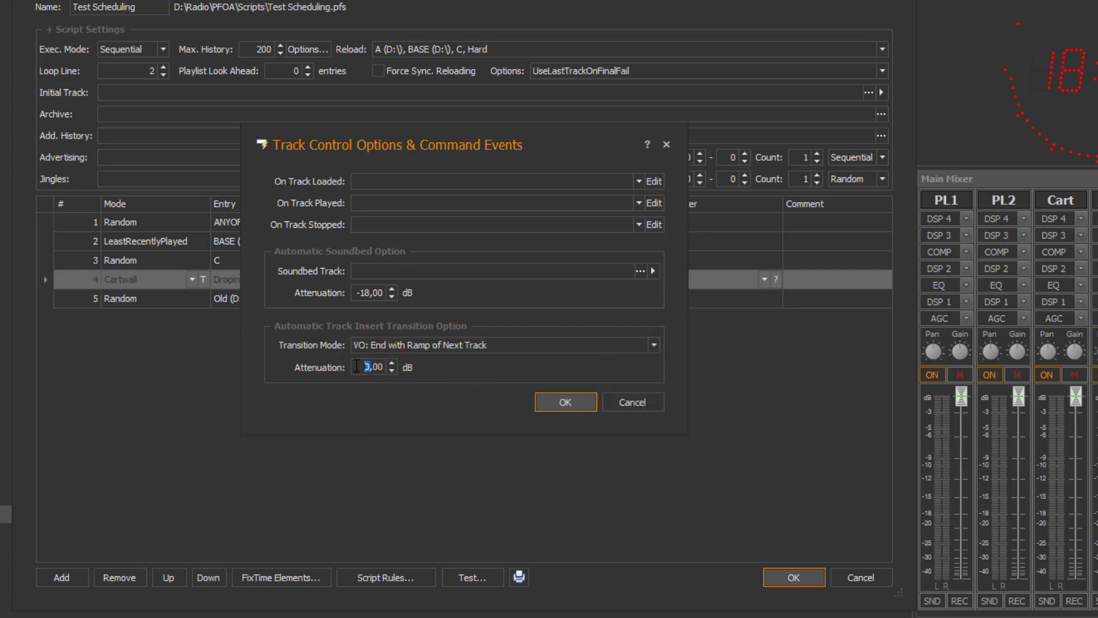
text(-3)
click(563, 405)
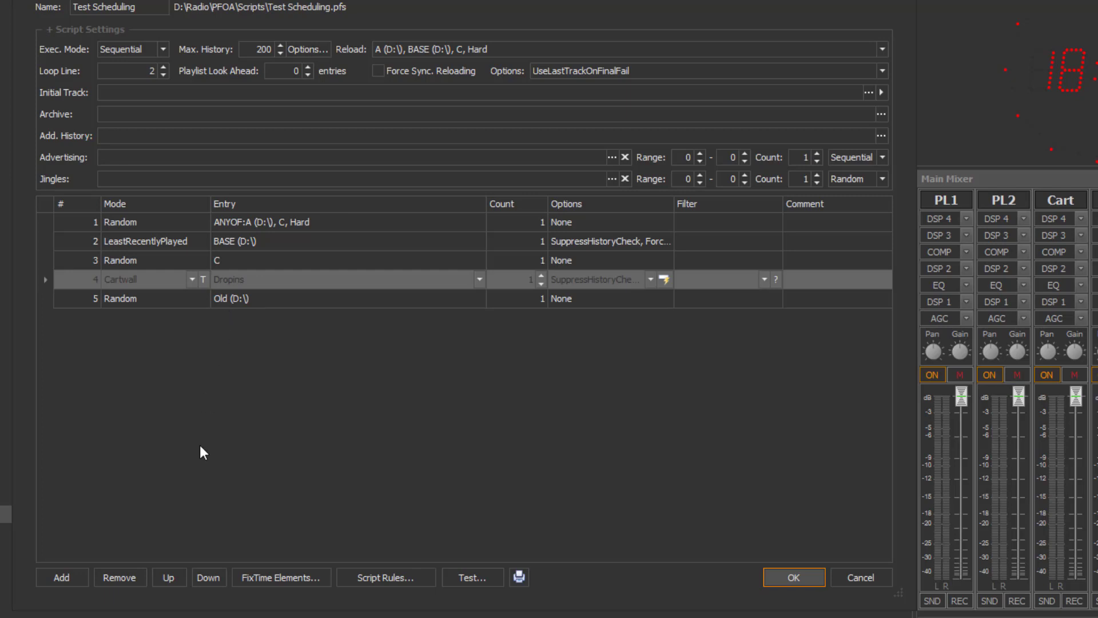
click(289, 572)
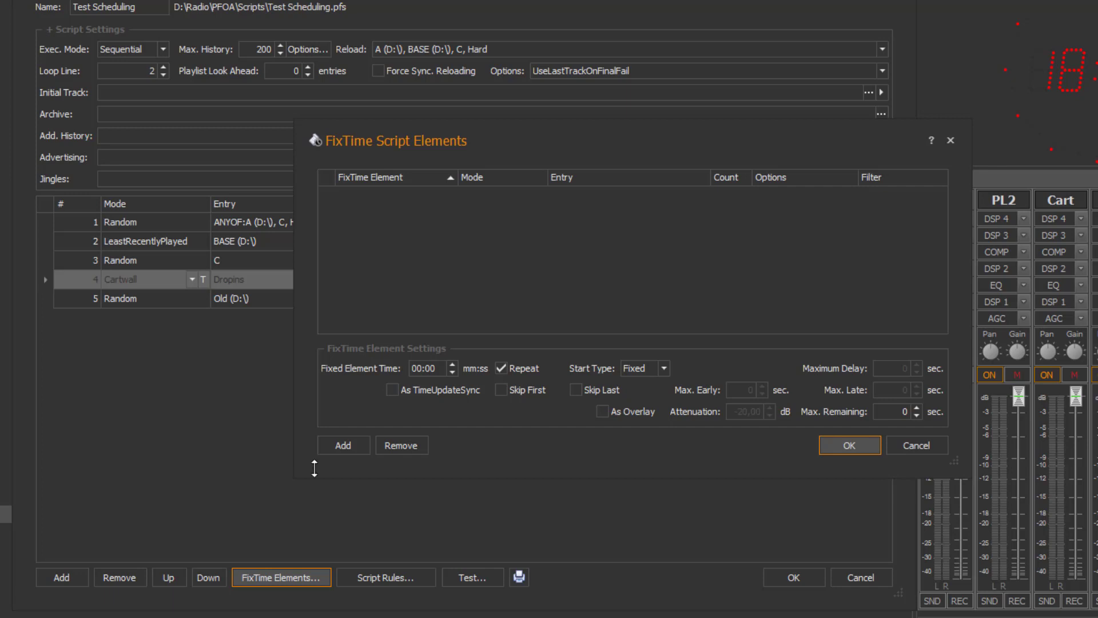
Step: Set the fixed element time to 15 and the start type to Soft
click(418, 369)
text(15)
click(665, 368)
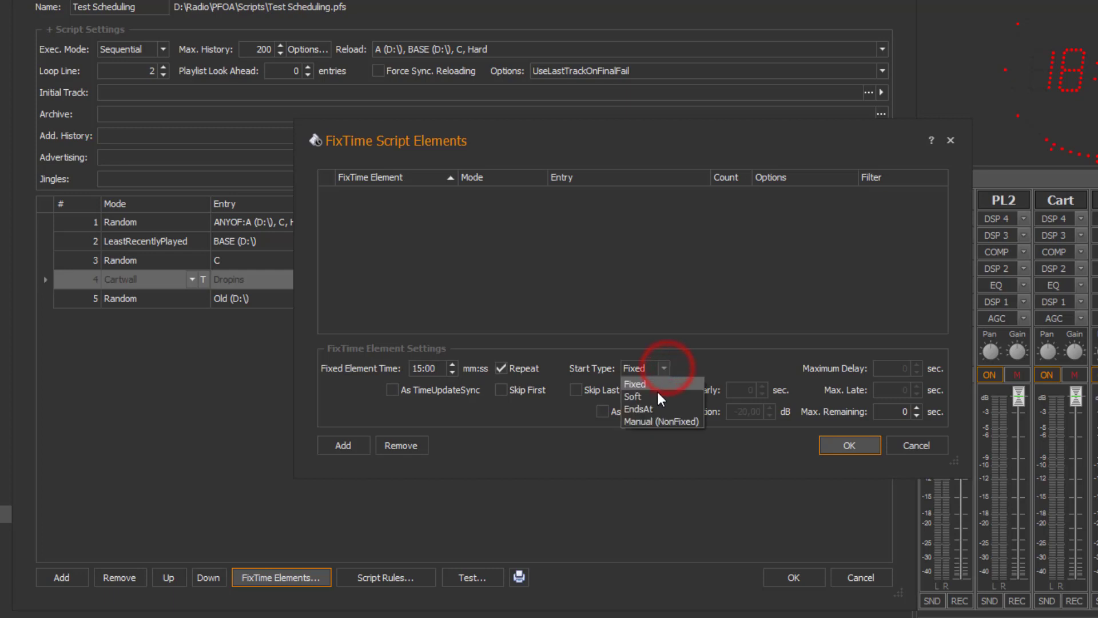
click(657, 393)
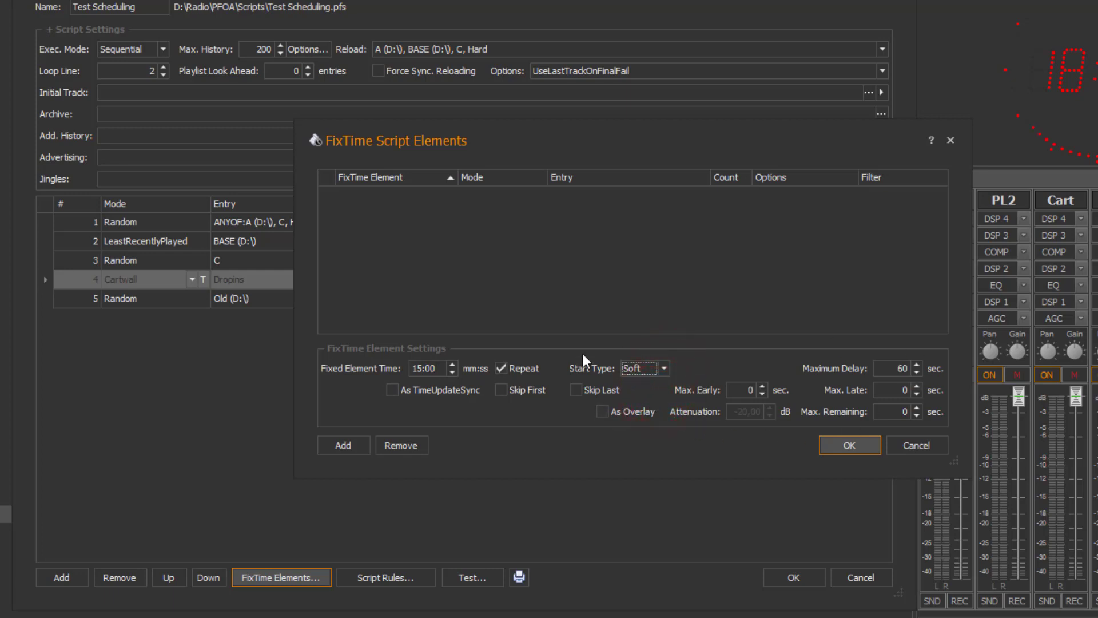
Step: Add a FixTime element with LoadTrack mode and confirm the FixTime elements
click(345, 444)
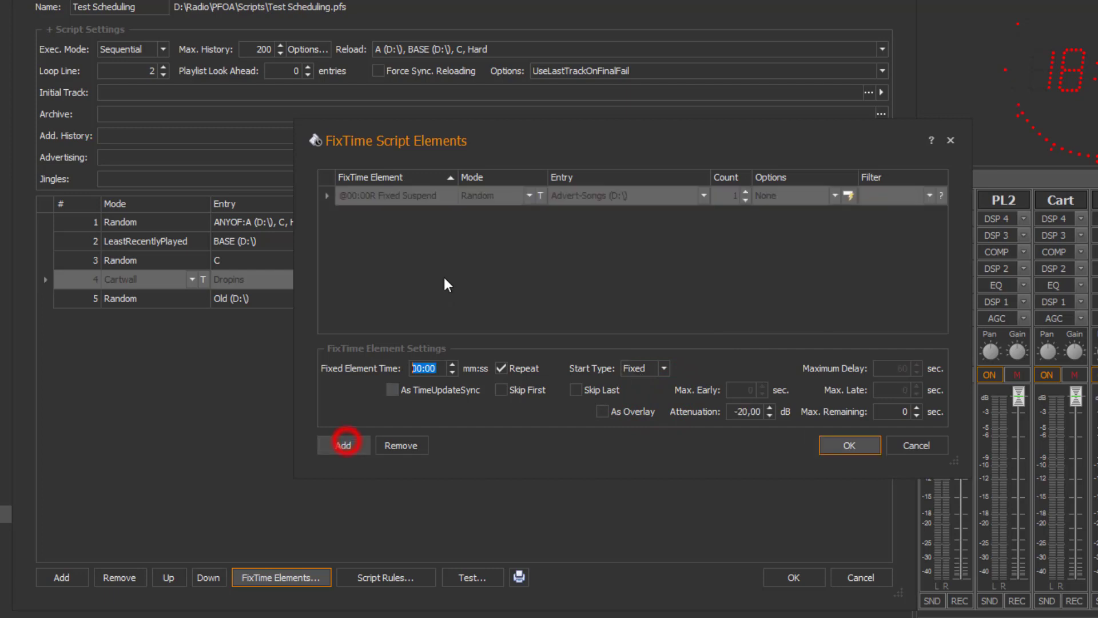
click(526, 195)
scroll(516, 236, down, 2)
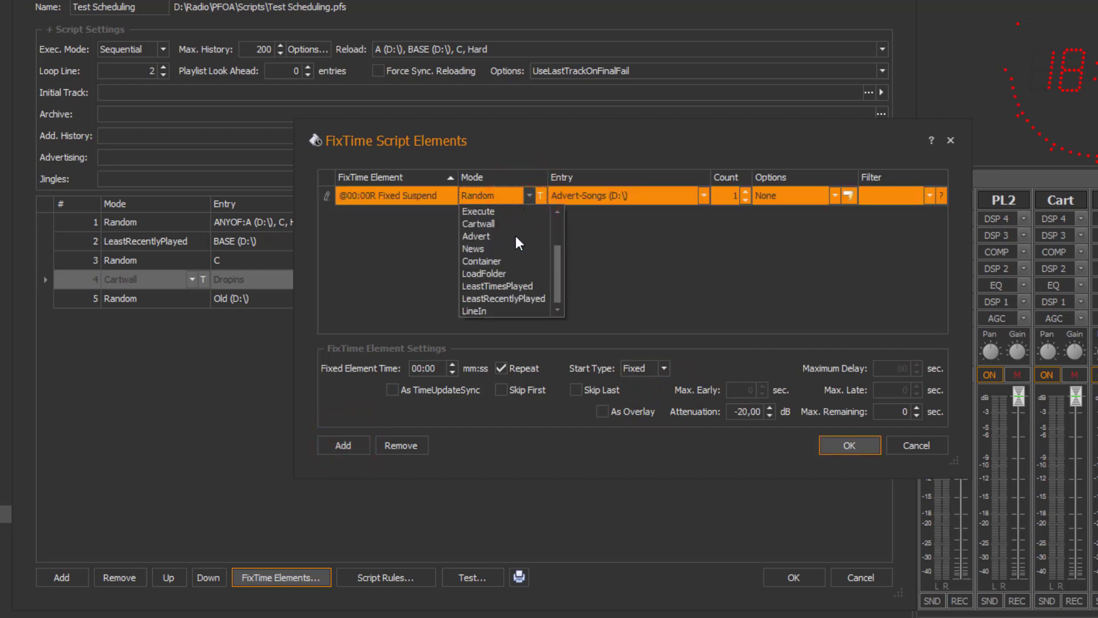
scroll(516, 235, up, 2)
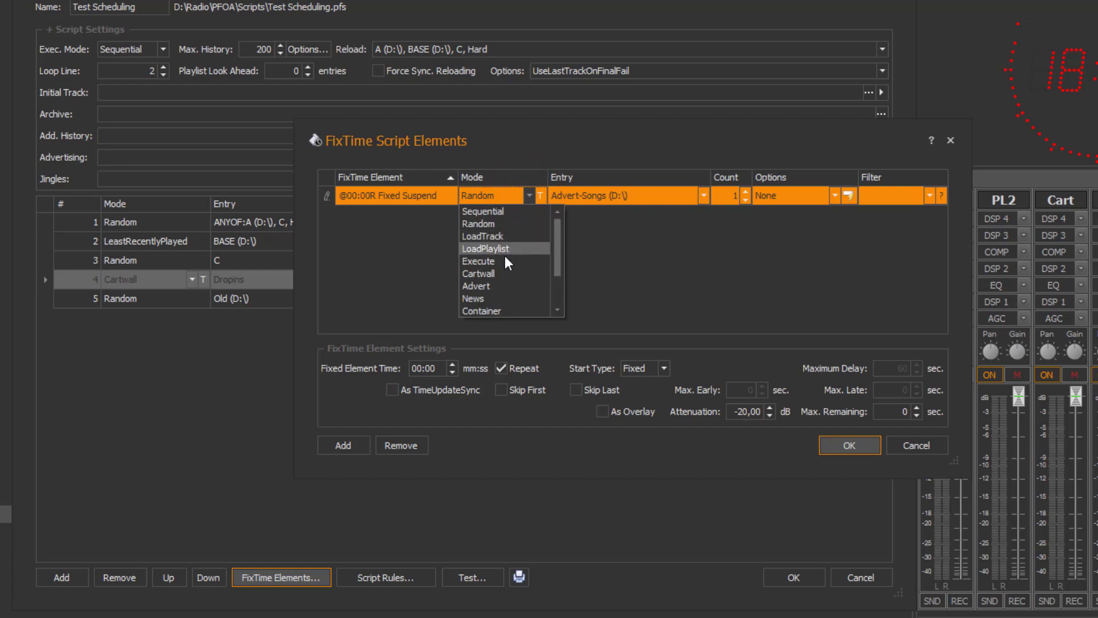
click(503, 237)
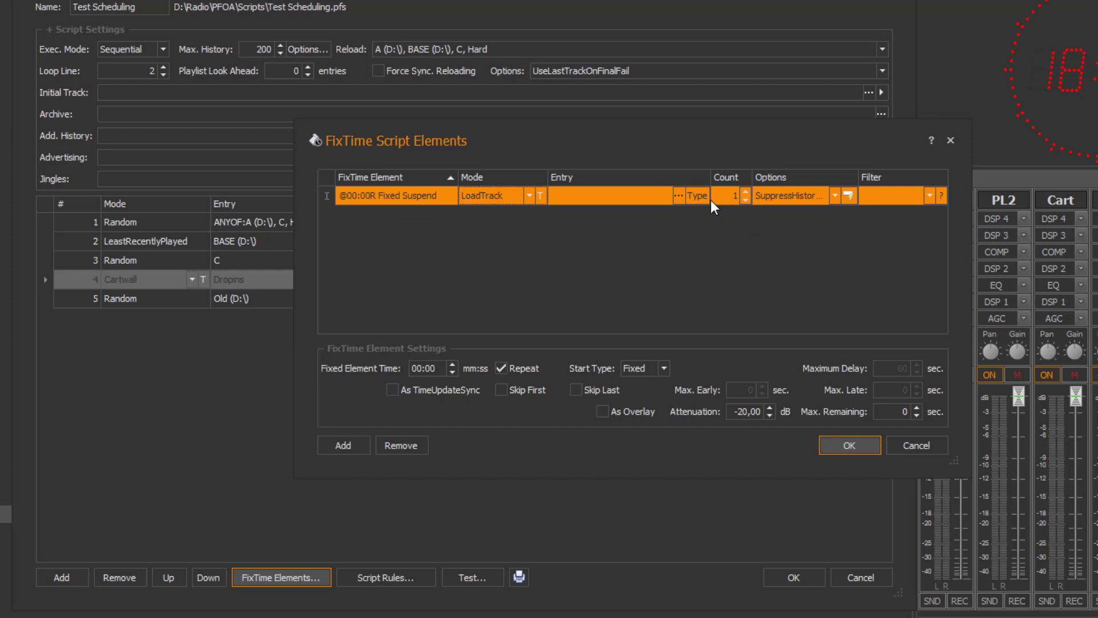
click(862, 445)
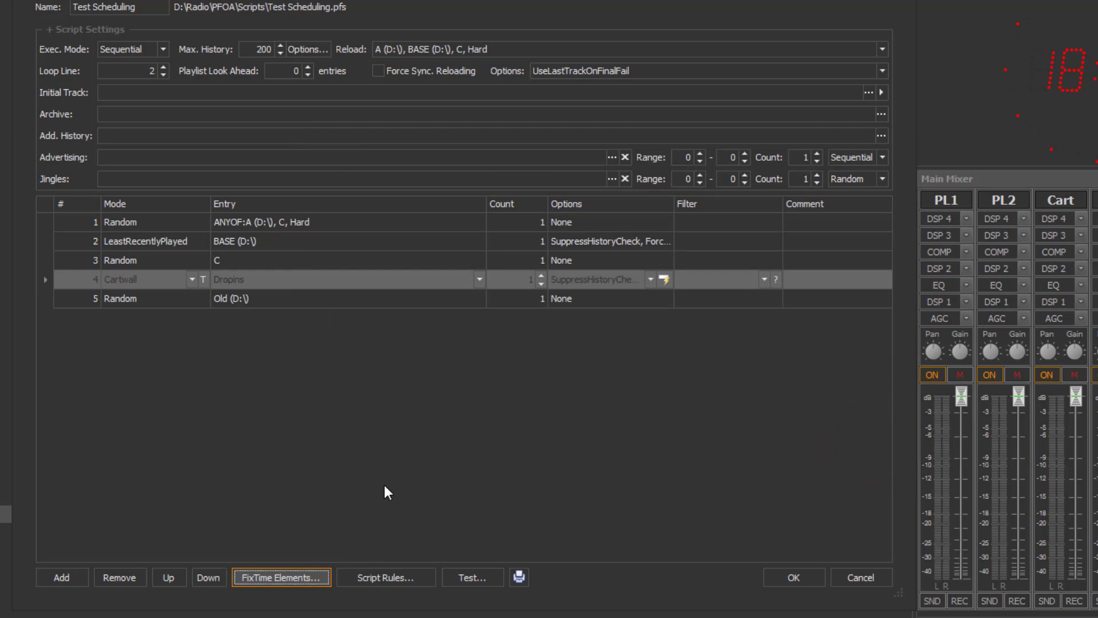
Step: Test the script and review the generated list of 24 tracks
click(475, 577)
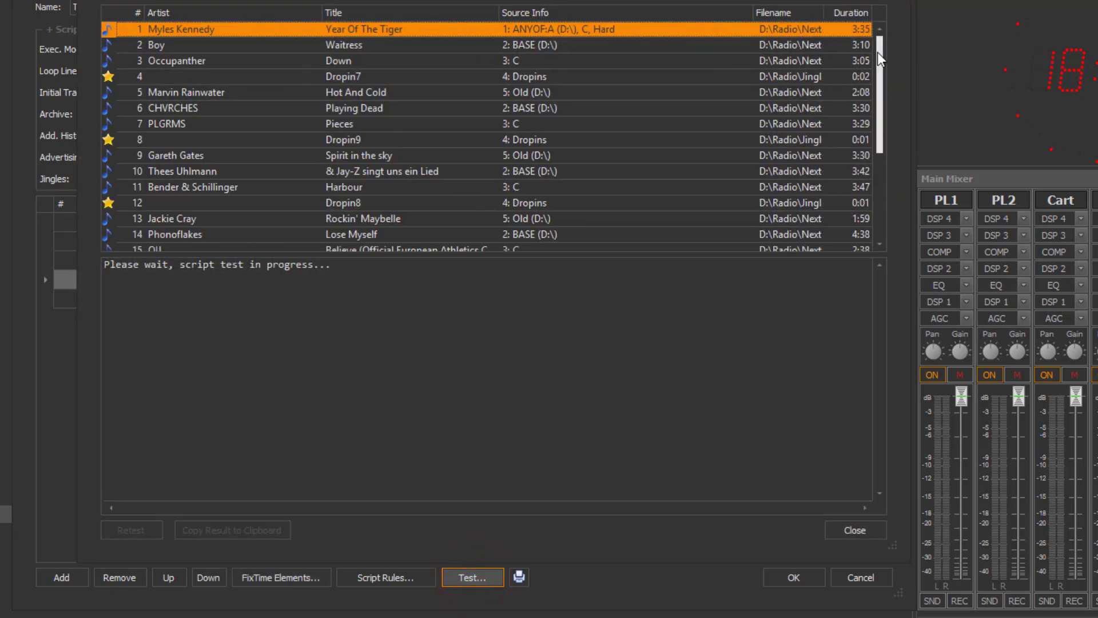
drag(878, 53, 892, 162)
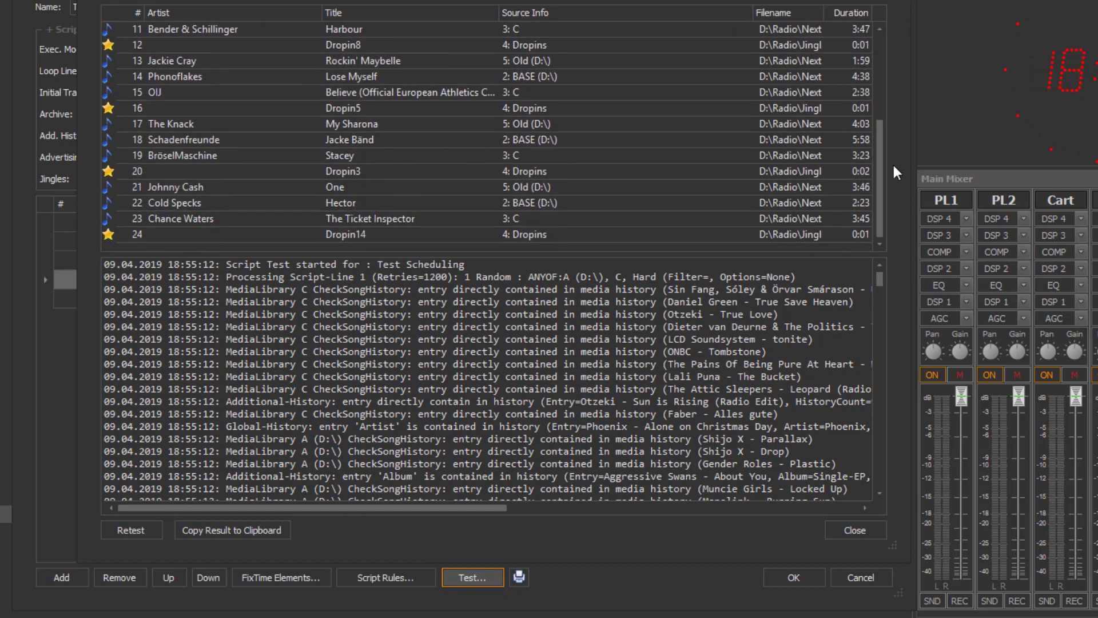